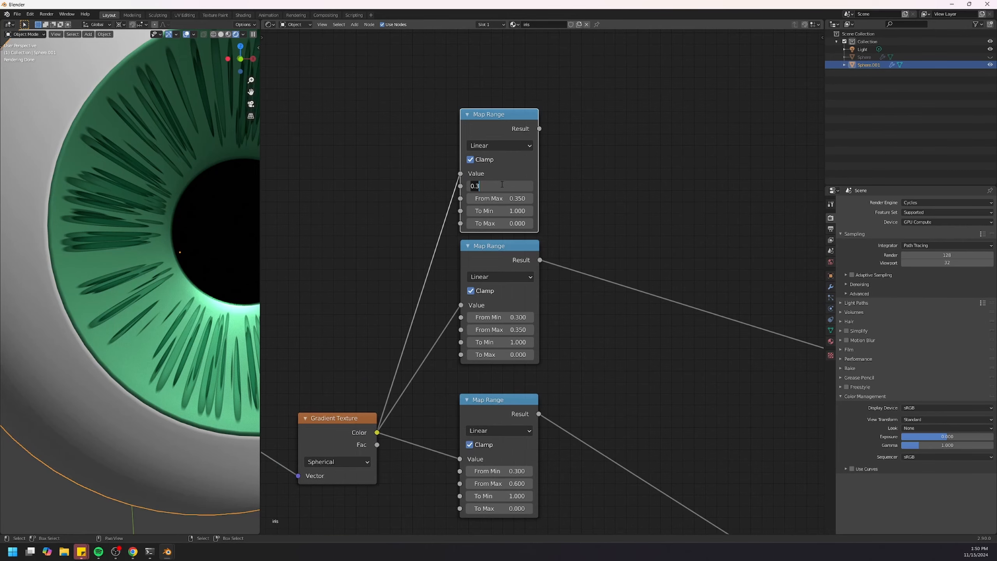
- Set From Min of the topmost Map Range node to 0.2, keeping the other range values
text(0.2)
key(Tab)
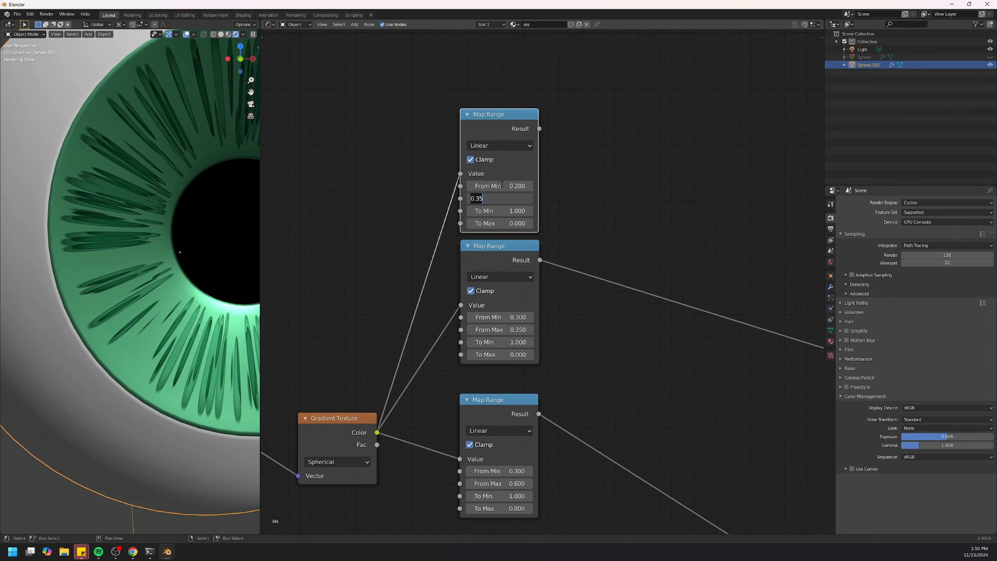
key(Return)
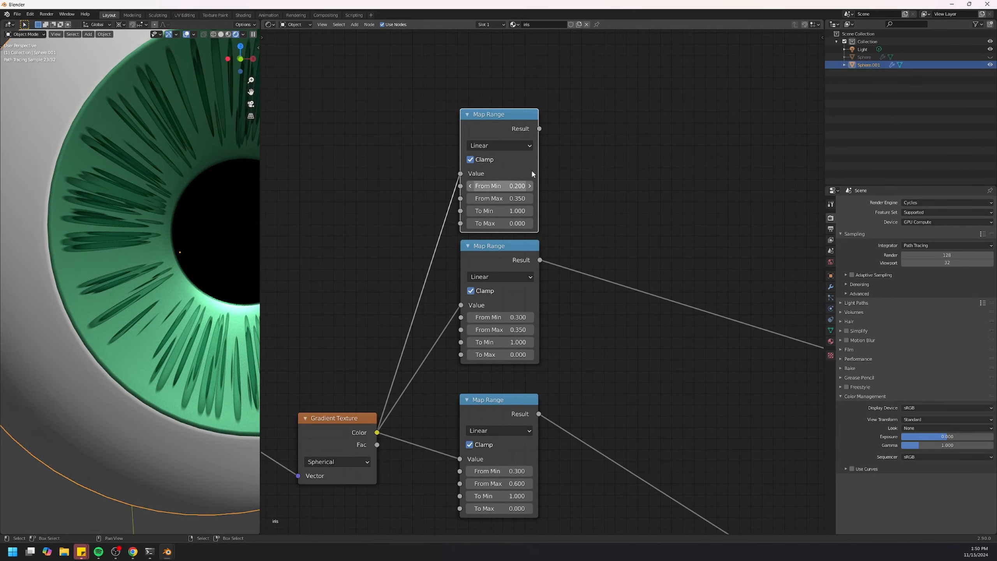
- Add a ColorRamp node beside the topmost Map Range node and feed the Map Range Result into its Fac input
middle_drag(593, 166, 552, 232)
scroll(599, 191, up, 2)
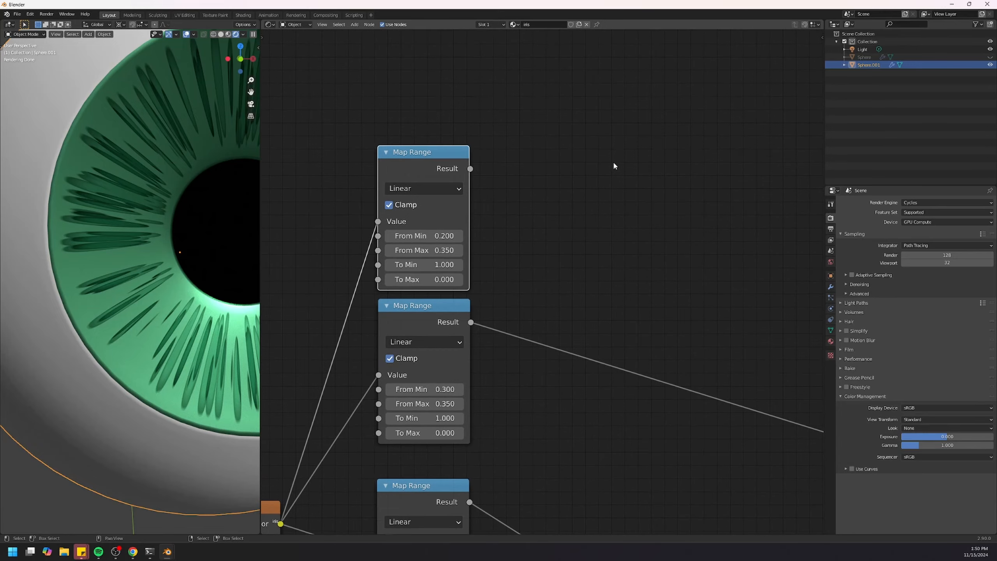
key(shift+a)
mouse_move(611, 176)
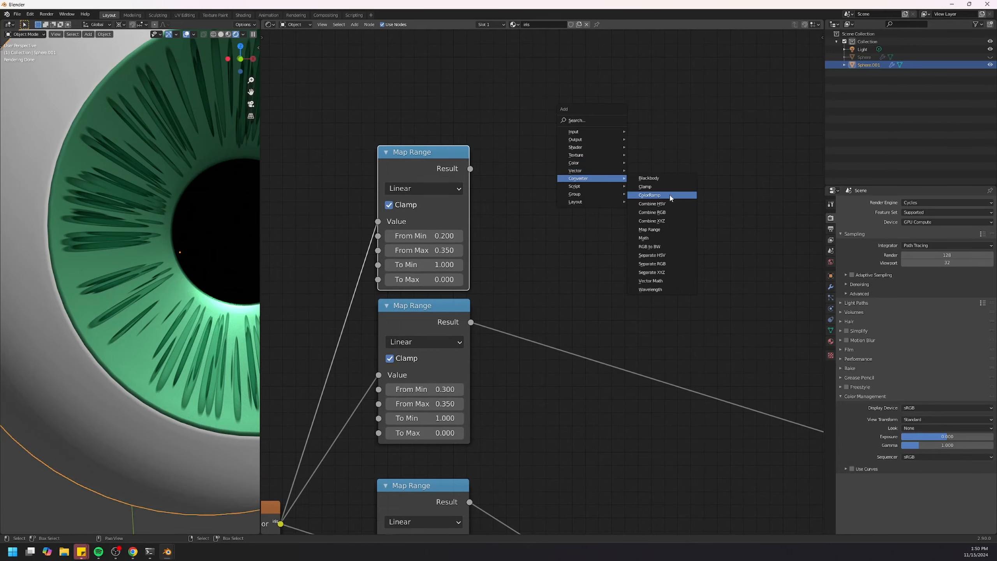
click(667, 196)
click(663, 196)
drag(470, 169, 554, 232)
scroll(543, 219, up, 1)
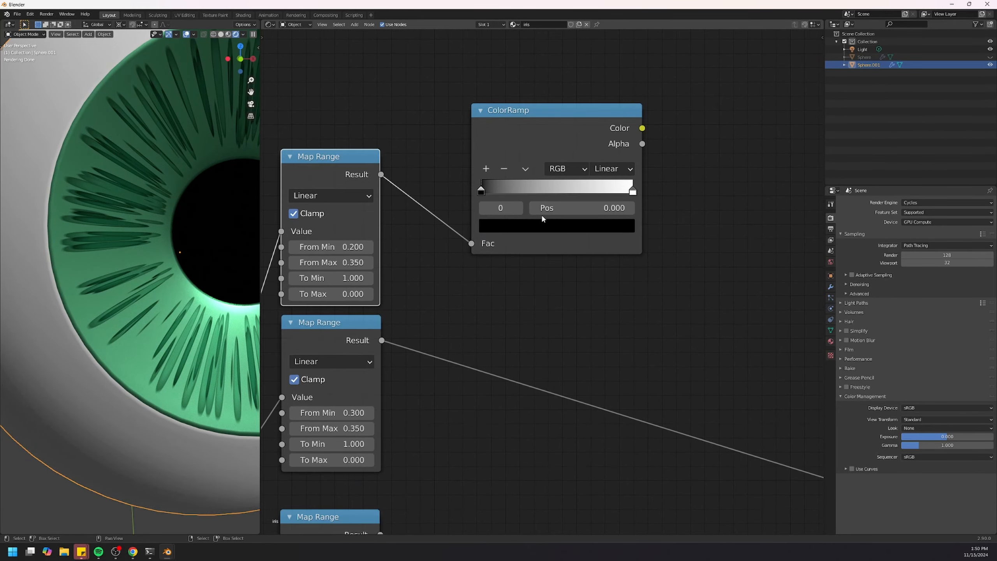
- Give the ColorRamp a white middle stop at 0.5 and a black end stop at 1.0, and shift the node slightly
click(486, 169)
click(556, 226)
drag(601, 113, 580, 41)
click(636, 192)
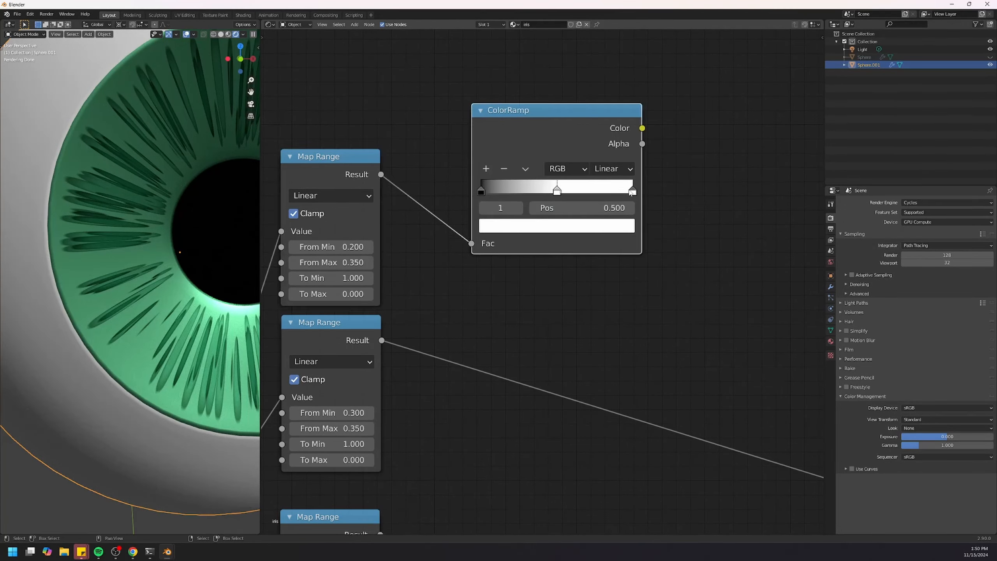
click(632, 192)
click(557, 226)
drag(600, 112, 671, 156)
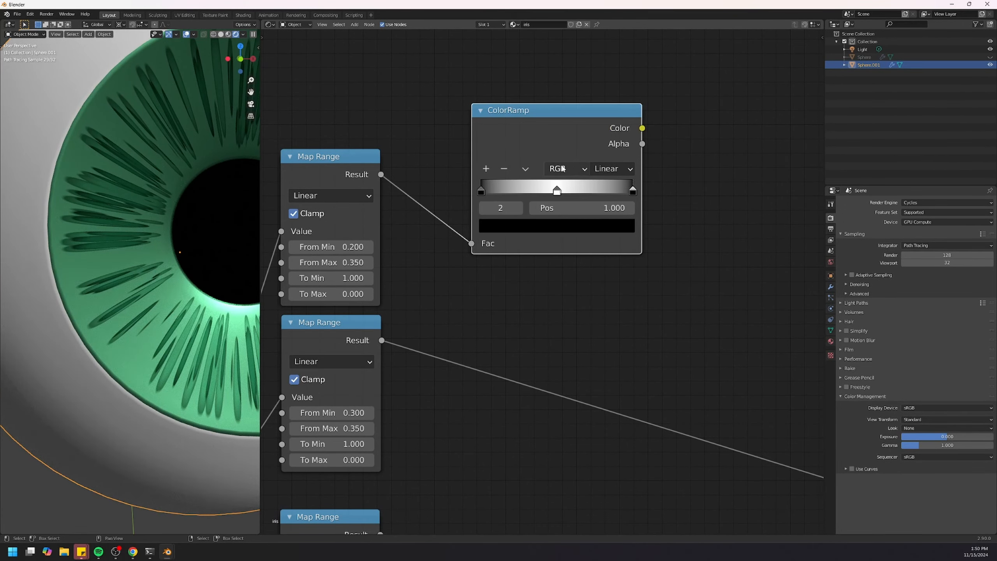
drag(557, 120, 550, 122)
- Preview the topmost Map Range result and the ColorRamp output on the eye, and examine the outlines around the iris streaks
ctrl+shift+click(340, 166)
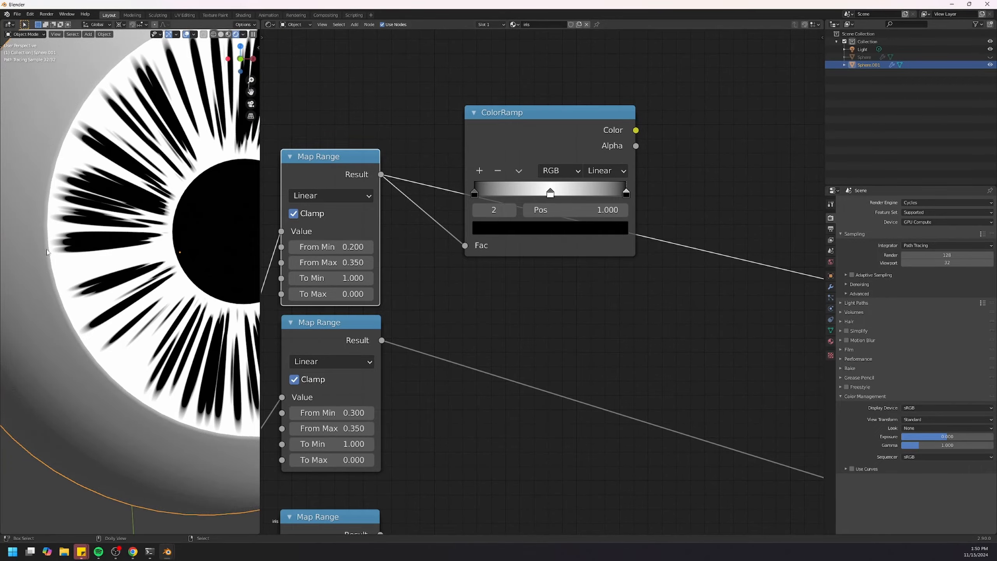
scroll(107, 251, up, 1)
shift+middle_drag(107, 250, 152, 253)
ctrl+shift+click(554, 118)
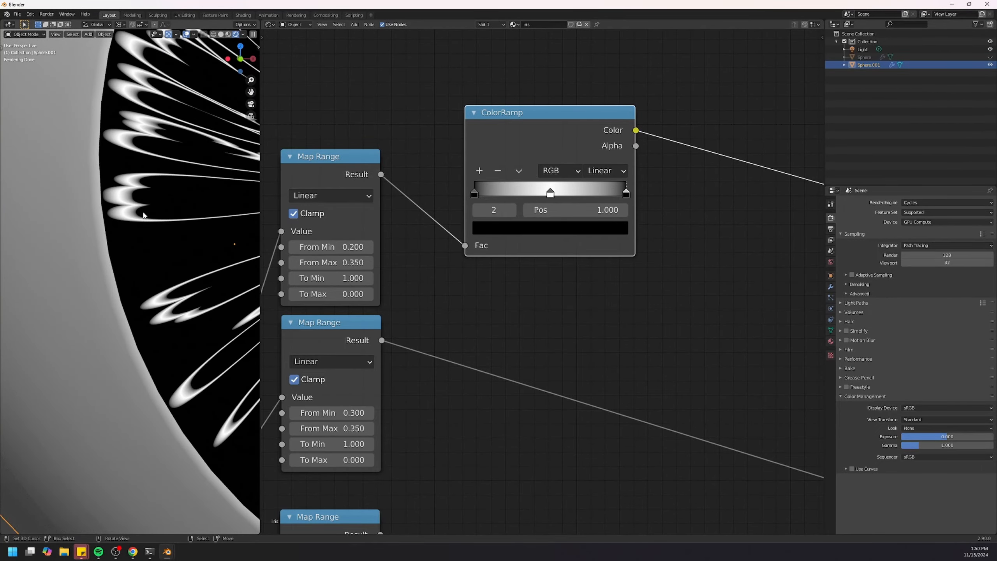
shift+middle_drag(235, 223, 88, 268)
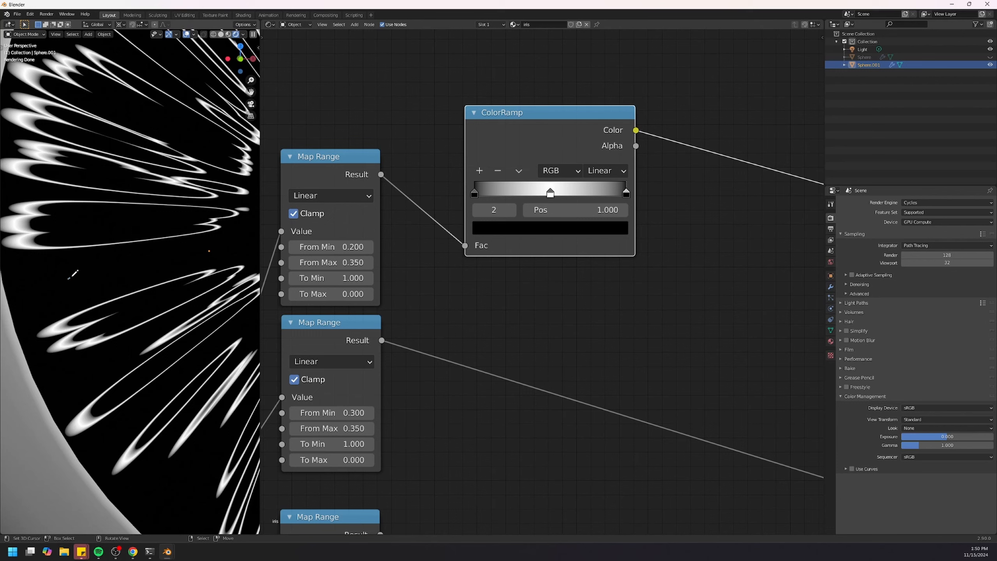
mouse_move(69, 280)
mouse_down()
mouse_move(131, 209)
mouse_move(160, 254)
mouse_up()
mouse_move(71, 274)
mouse_down()
mouse_move(112, 242)
mouse_move(174, 222)
mouse_move(215, 262)
mouse_up()
mouse_move(215, 272)
right_down()
mouse_move(163, 223)
mouse_move(55, 274)
right_up()
- Insert an RGB Curves node on the link coming out of the ColorRamp's Color output
middle_drag(750, 181, 571, 231)
scroll(571, 231, down, 2)
key(shift+a)
mouse_move(590, 206)
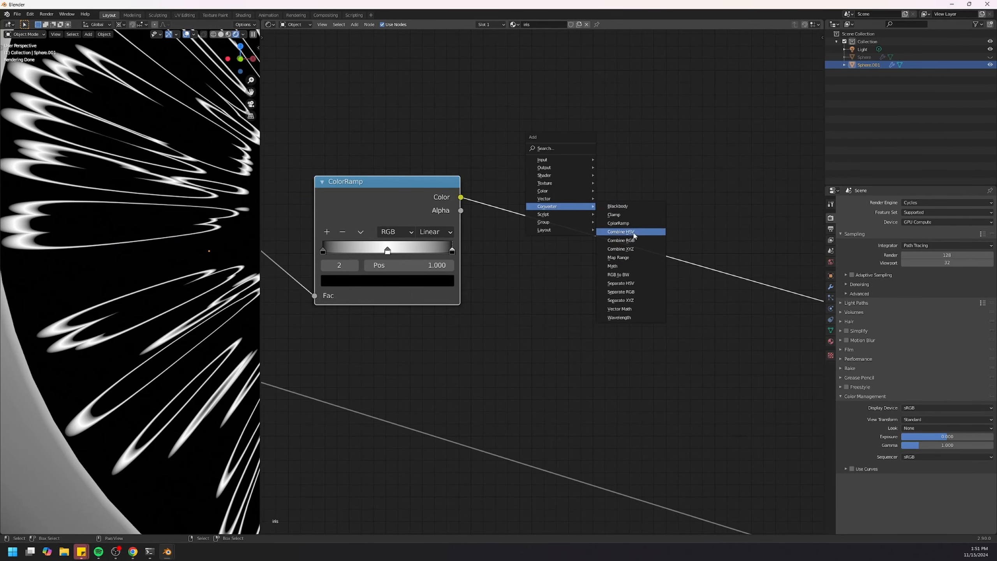
mouse_move(572, 192)
click(619, 242)
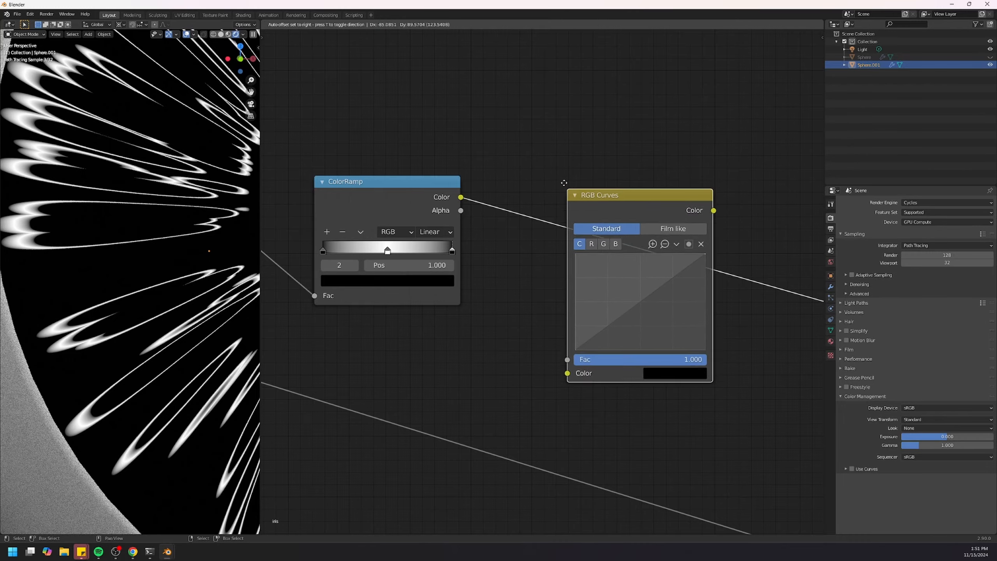
click(553, 164)
- Shape the RGB curve into an S with a lowered dark point and an upper point at about X 0.72, Y 0.91
drag(621, 296, 661, 243)
drag(596, 321, 590, 324)
drag(660, 244, 659, 243)
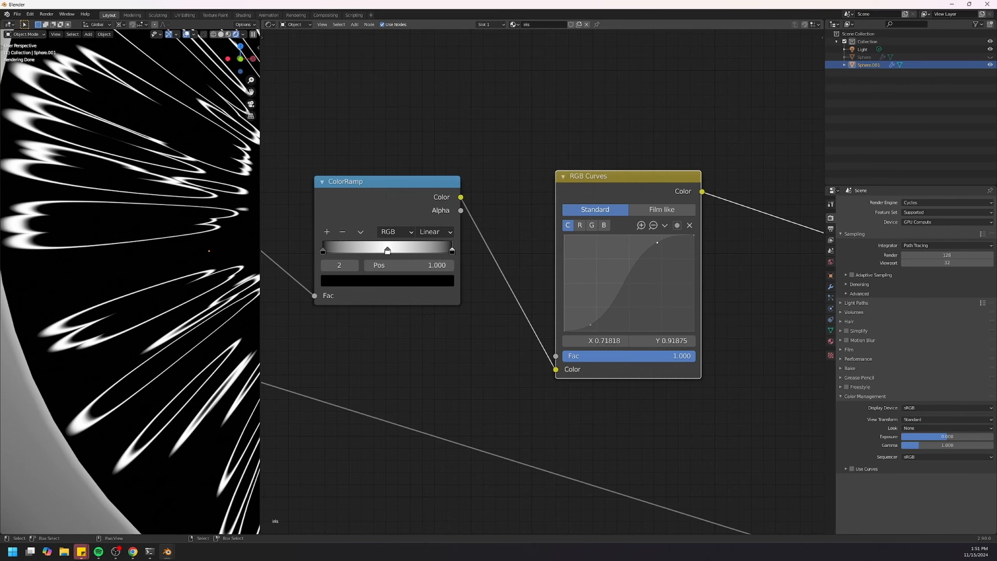
- Add a Bump node after the RGB Curves node and connect the curves' Color output to its Height input
drag(456, 215, 420, 218)
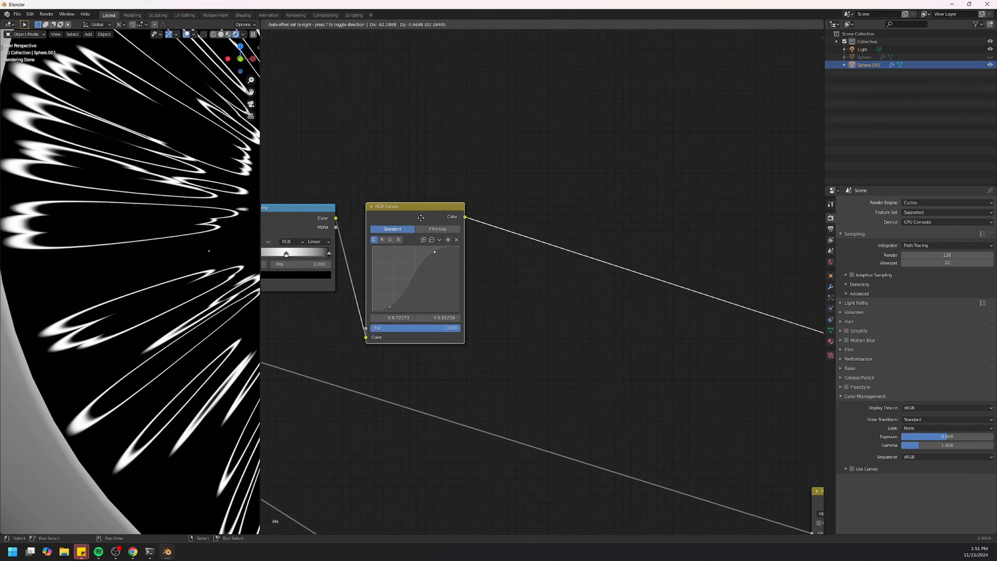
middle_drag(602, 234, 567, 239)
key(shift+a)
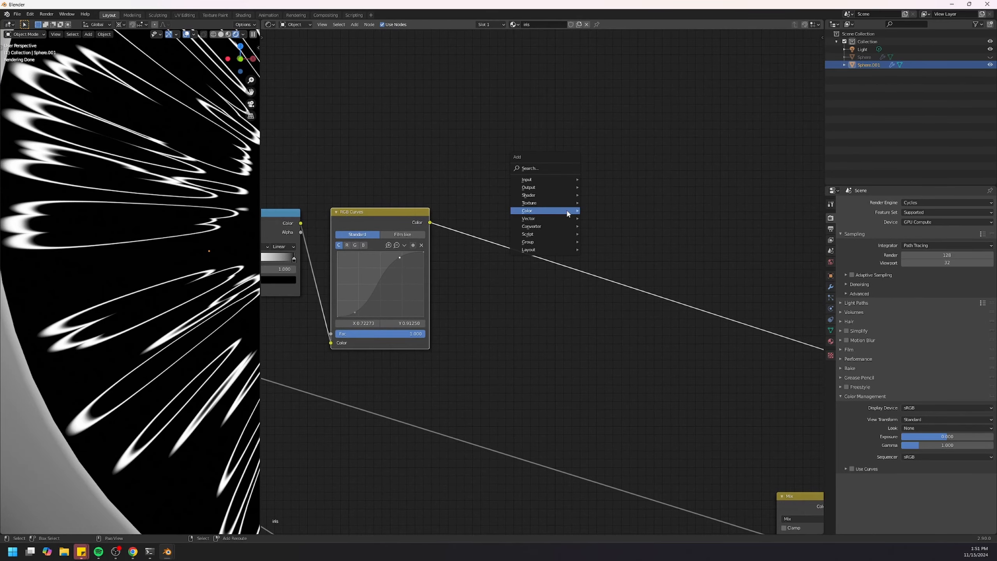
mouse_move(566, 218)
click(601, 218)
click(573, 208)
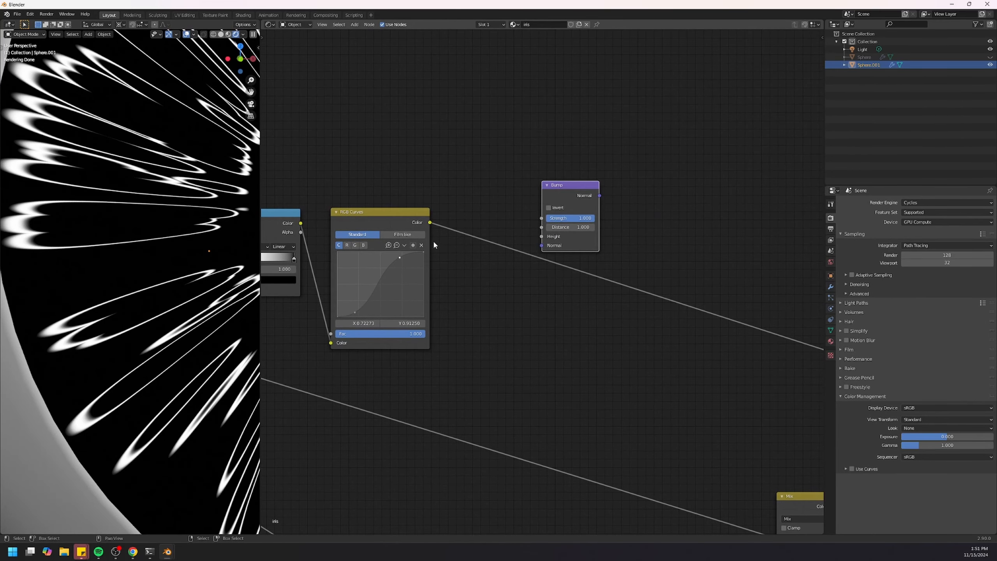
drag(430, 222, 542, 236)
drag(573, 240, 557, 244)
- Move the Bump node toward the Principled BSDF, connect its Normal output to the shader's Normal input, and preview the shader
scroll(628, 250, down, 6)
middle_drag(628, 250, 546, 221)
scroll(546, 222, down, 2)
drag(502, 205, 700, 330)
middle_drag(700, 329, 385, 229)
scroll(401, 236, down, 3)
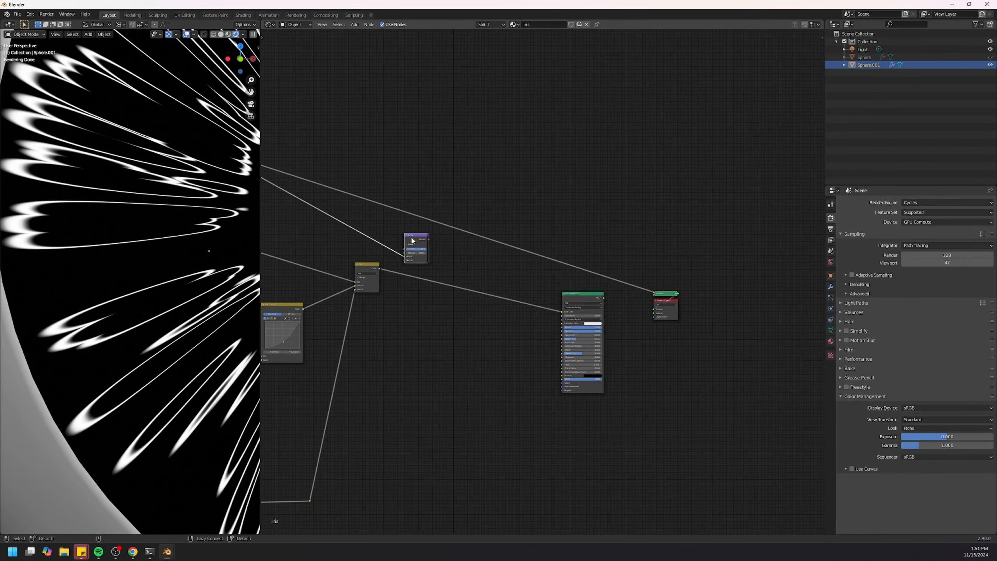
drag(428, 239, 563, 382)
scroll(621, 317, up, 2)
click(591, 299)
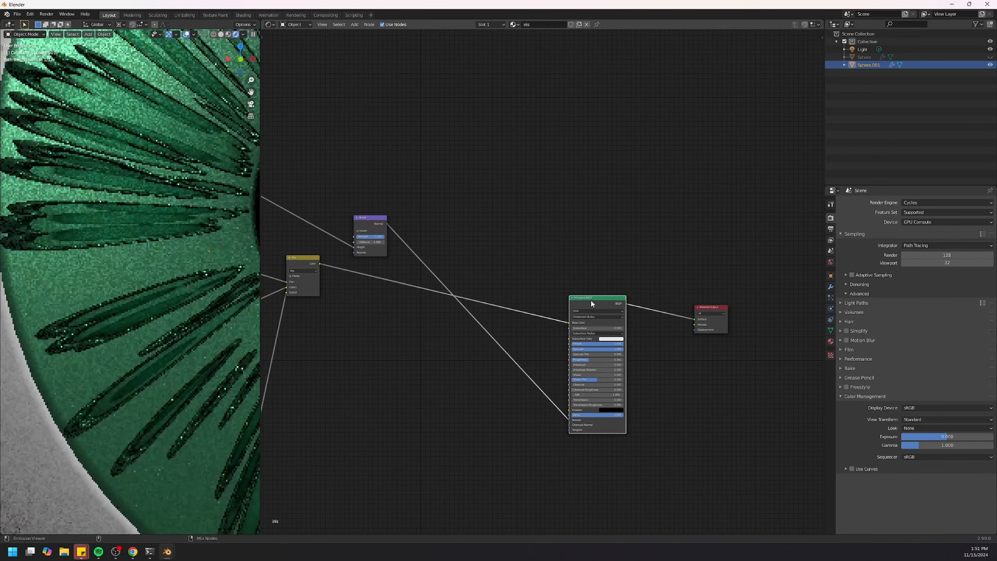
- Set the Bump node's Distance to 0.01
scroll(147, 249, down, 5)
middle_drag(147, 250, 165, 247)
scroll(165, 248, up, 3)
shift+middle_drag(165, 247, 102, 214)
scroll(345, 214, up, 7)
click(436, 325)
text(.01)
key(Return)
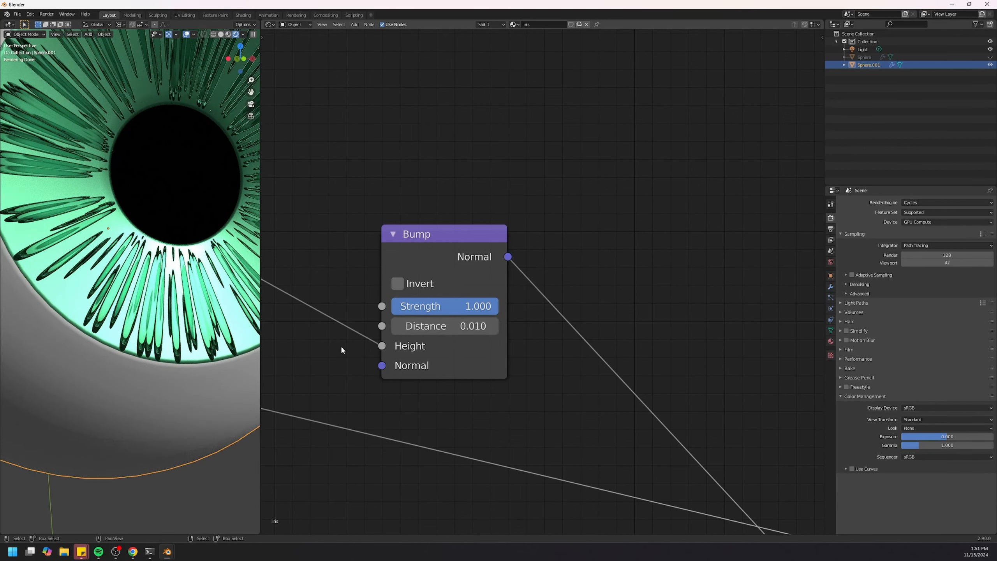
- Set the Bump node's Distance to 0.0001 and check the iris shading
click(428, 326)
drag(413, 326, 420, 324)
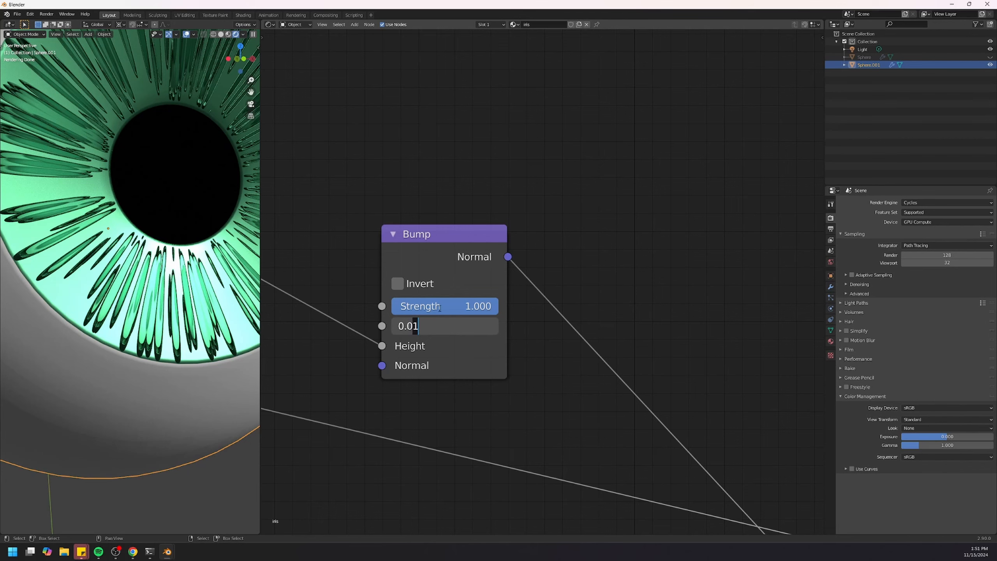
key(Left)
text(00)
key(Return)
scroll(169, 355, down, 3)
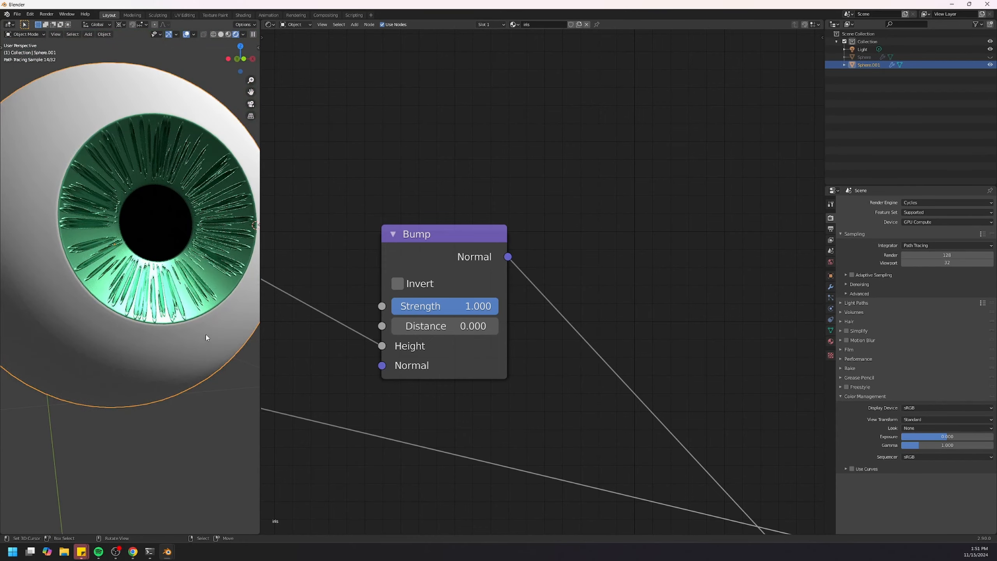
mouse_move(206, 334)
middle_down()
mouse_move(188, 329)
mouse_move(198, 328)
middle_up()
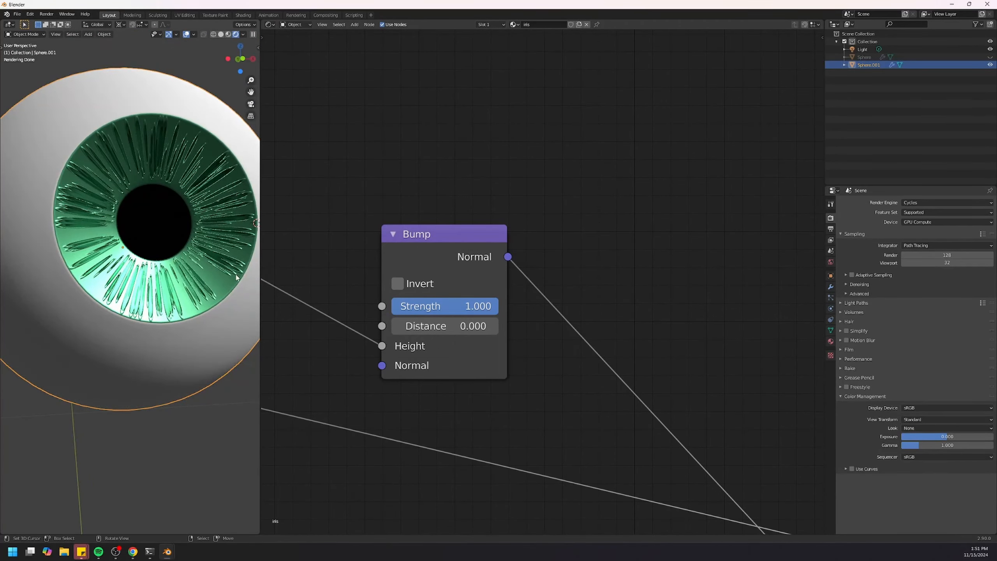
- Reduce the Bump node's Distance to 0.00001
click(460, 334)
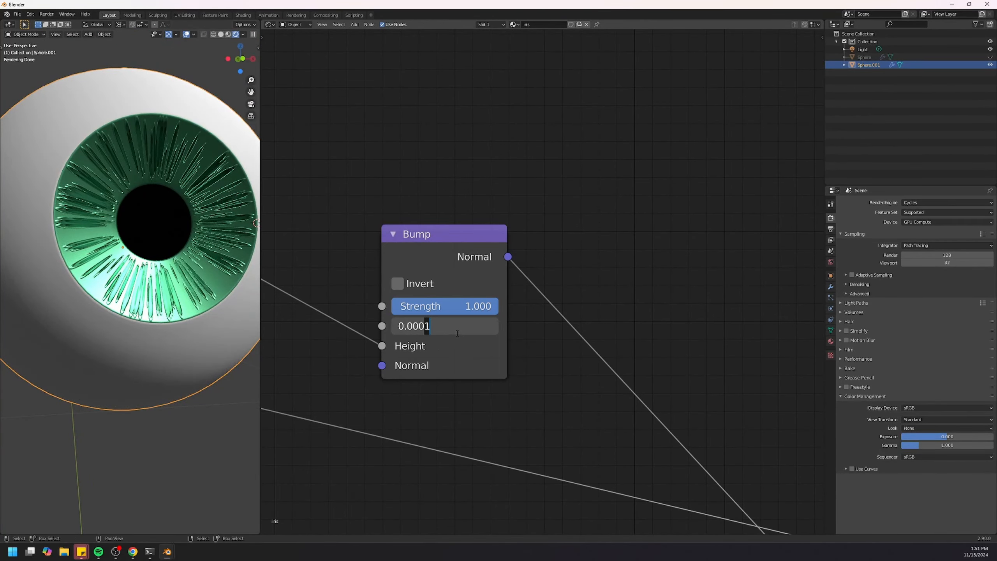
key(Return)
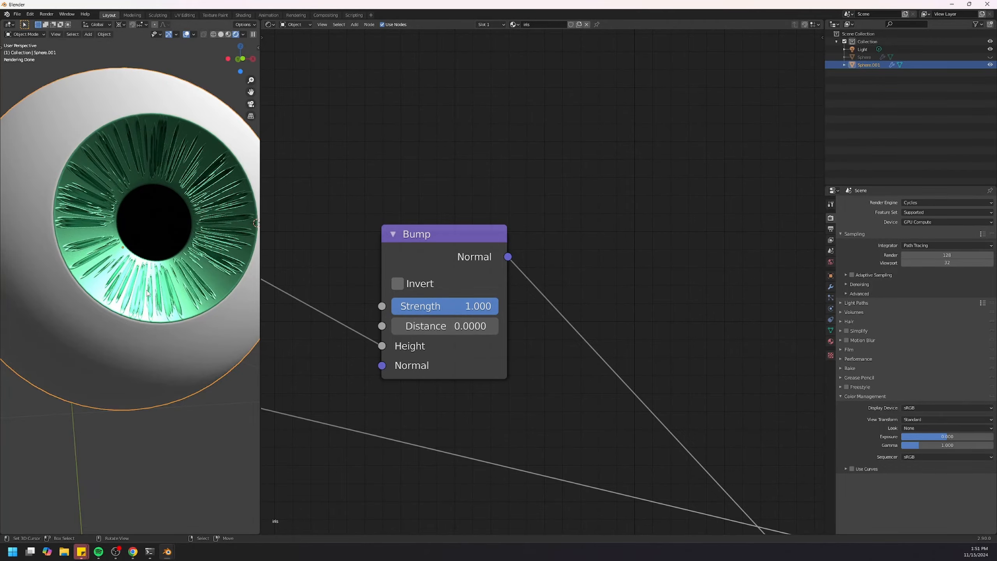
middle_drag(154, 302, 213, 289)
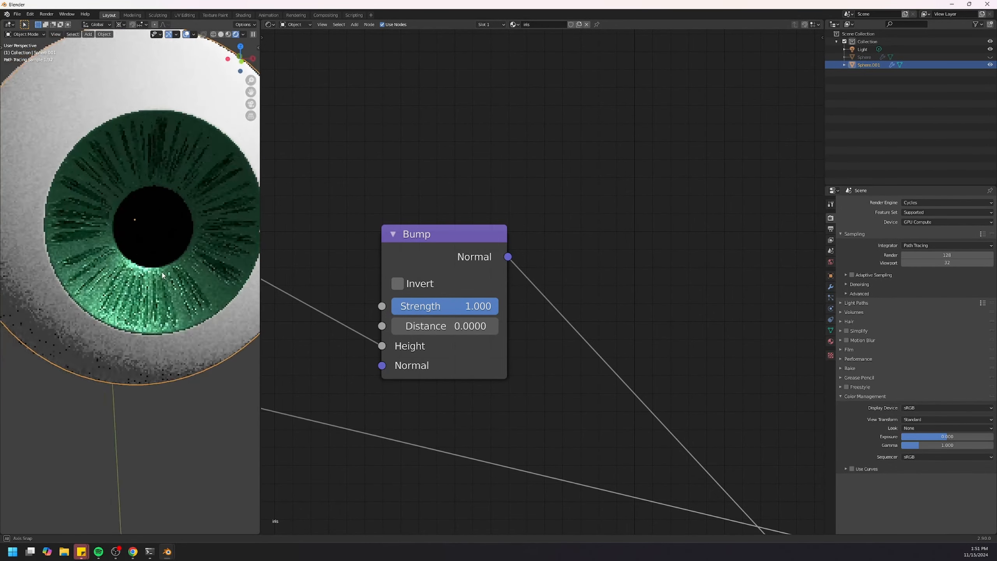
click(447, 329)
text(=)
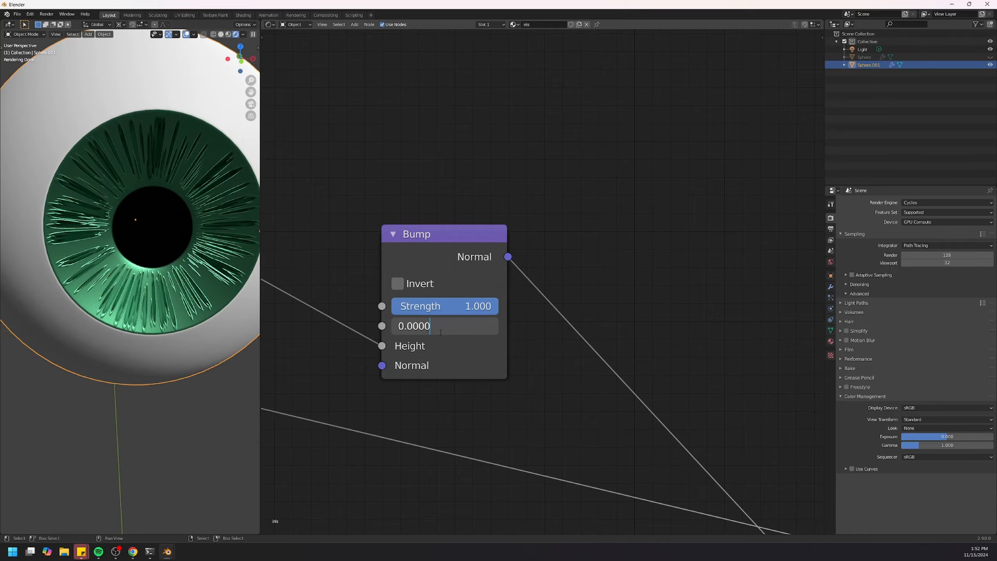
text(1)
key(Return)
- Examine the bumped streaks of the iris in the rendered view and the overall node layout
mouse_move(162, 292)
middle_down()
mouse_move(144, 273)
mouse_move(185, 295)
mouse_move(187, 356)
mouse_move(134, 329)
middle_up()
scroll(187, 356, down, 10)
scroll(633, 135, down, 12)
scroll(129, 317, up, 2)
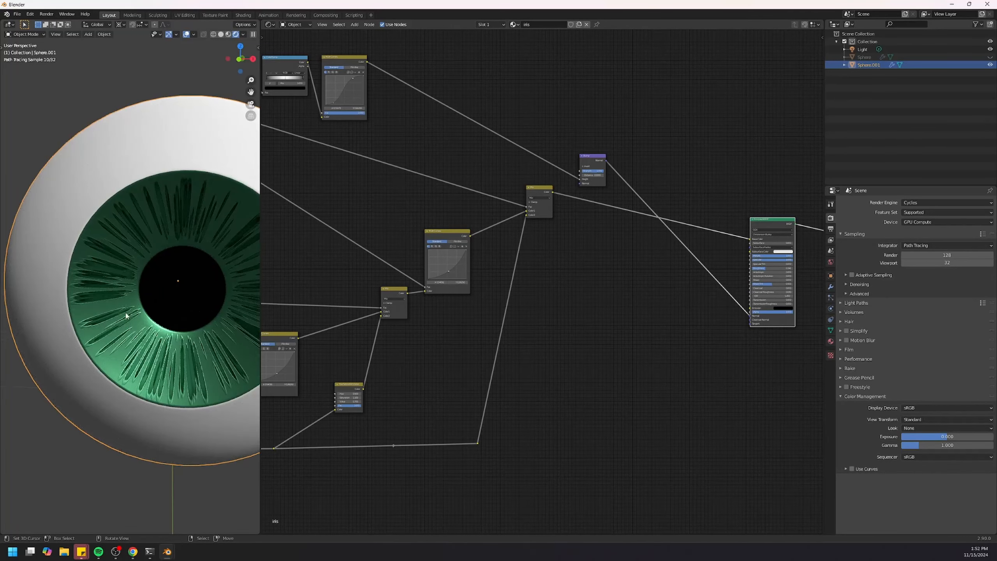
mouse_move(150, 293)
mouse_down()
mouse_move(70, 305)
mouse_move(136, 303)
mouse_up()
drag(149, 309, 103, 328)
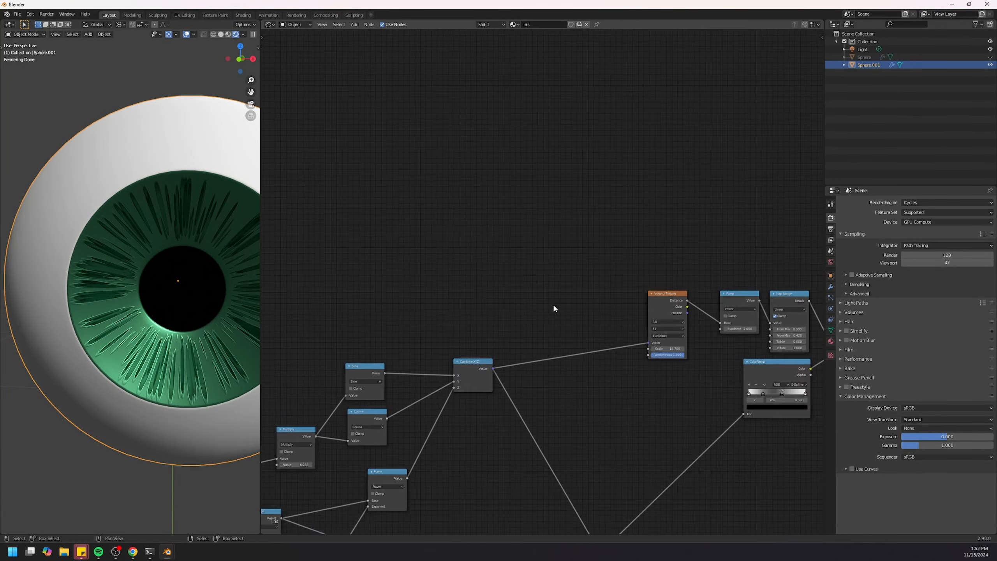
- Duplicate the Voronoi Texture node above the original and connect the Combine XYZ vector to the copy's Vector input
scroll(555, 309, up, 1)
middle_drag(548, 316, 548, 310)
drag(469, 370, 450, 379)
middle_drag(517, 348, 481, 345)
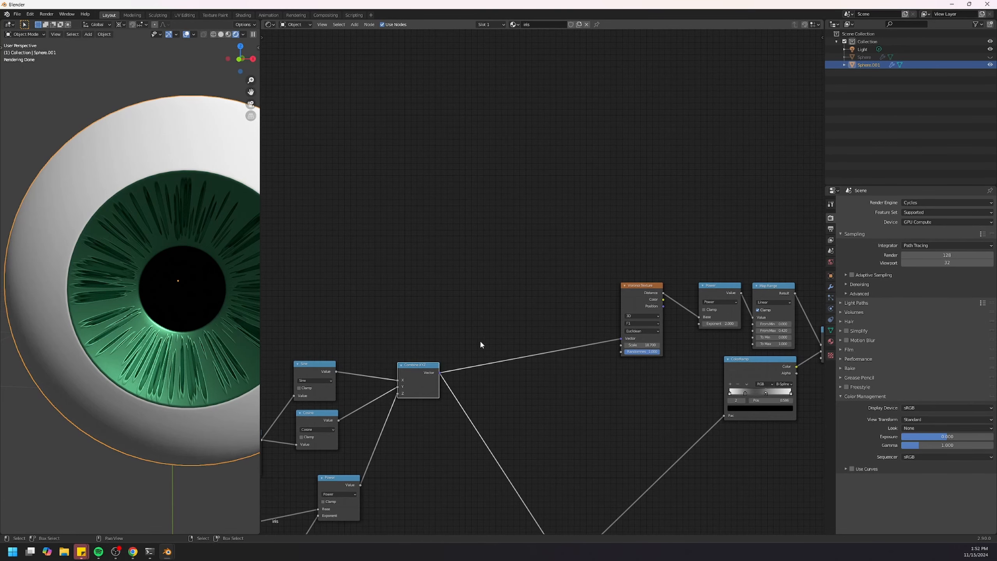
click(640, 296)
key(shift+d)
click(572, 215)
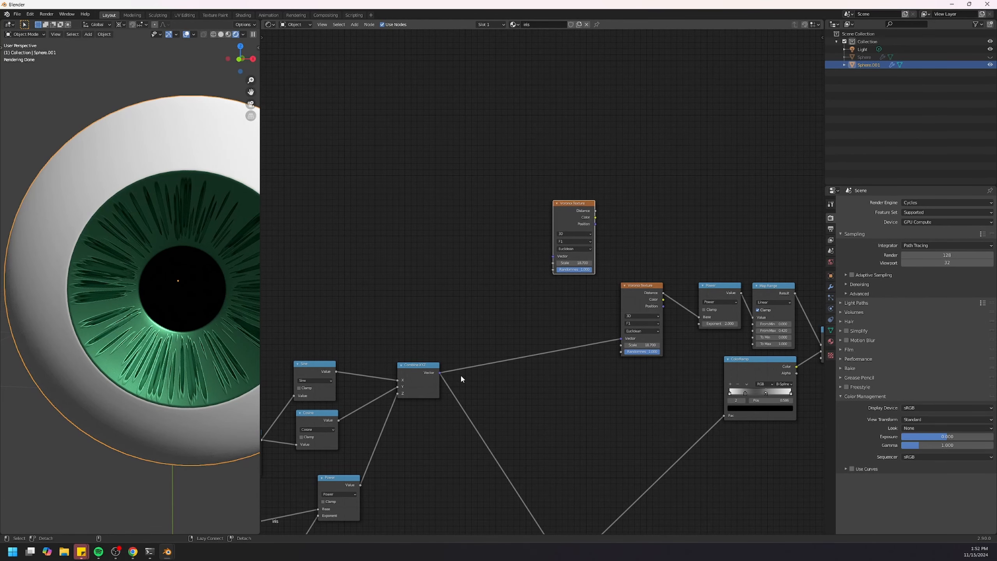
drag(440, 372, 553, 257)
- Preview the duplicated Voronoi Texture's Distance output on the eye and raise its Scale to 104.9
middle_drag(627, 270, 550, 323)
scroll(550, 323, up, 3)
drag(491, 255, 551, 187)
ctrl+shift+click(551, 186)
scroll(551, 205, up, 2)
middle_drag(558, 204, 484, 217)
drag(470, 244, 522, 243)
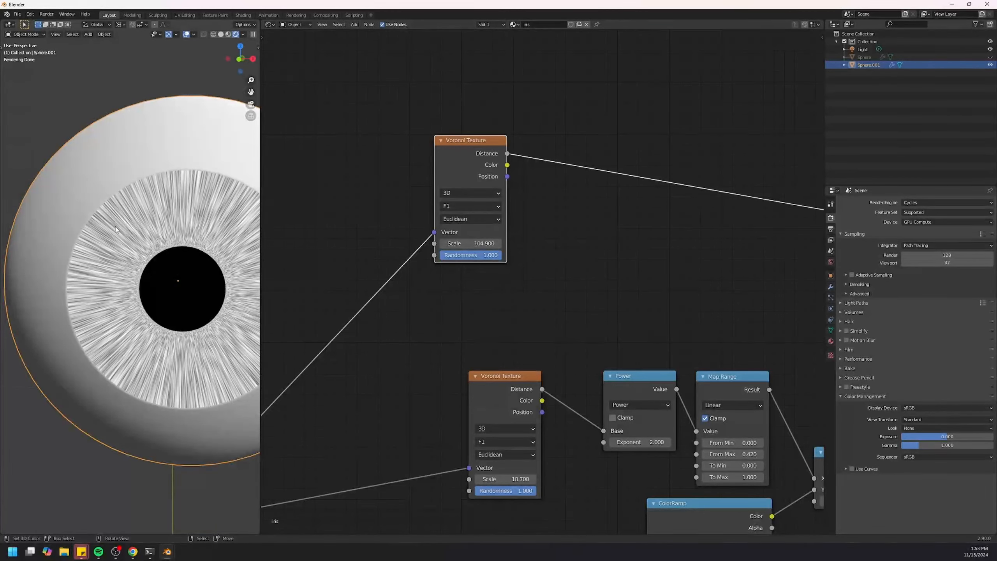
- Move the duplicated Voronoi Texture farther along and add a reroute point on its incoming Vector link
drag(464, 154, 592, 134)
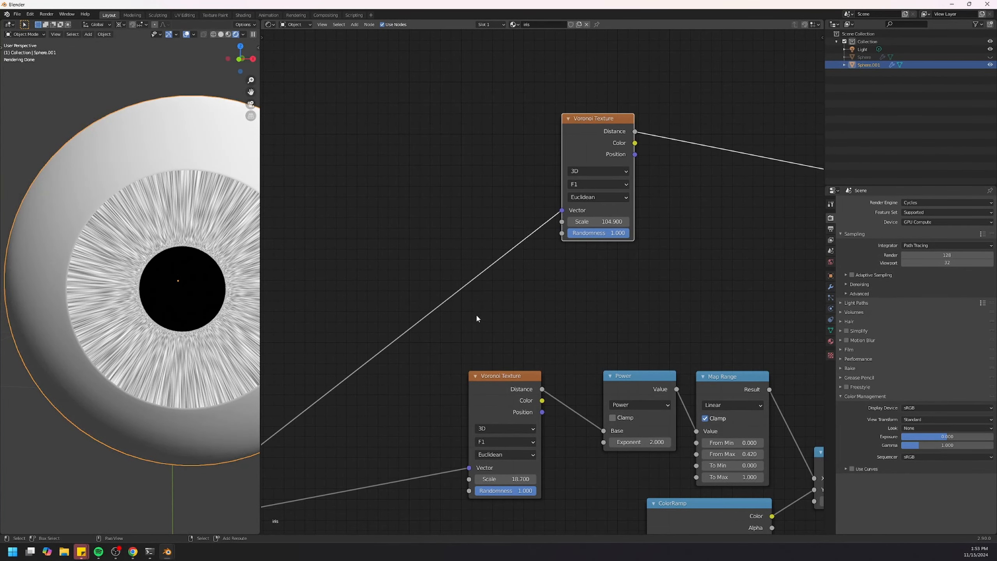
middle_drag(307, 167, 400, 161)
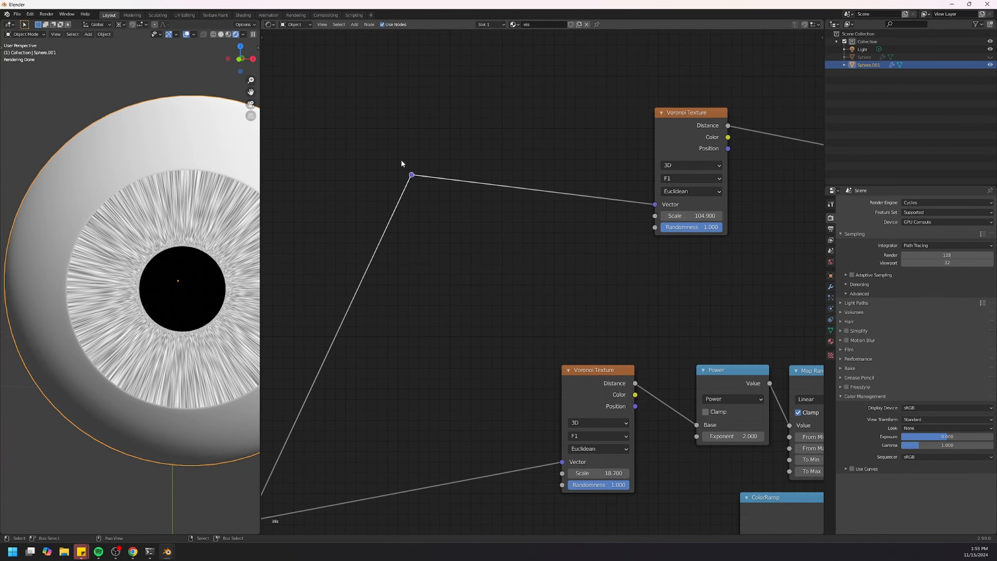
key(g)
click(401, 208)
- Insert a Vector Math node on the link between the reroute and the duplicated Voronoi Texture, set to Multiply
key(a)
key(shift+a)
mouse_move(510, 158)
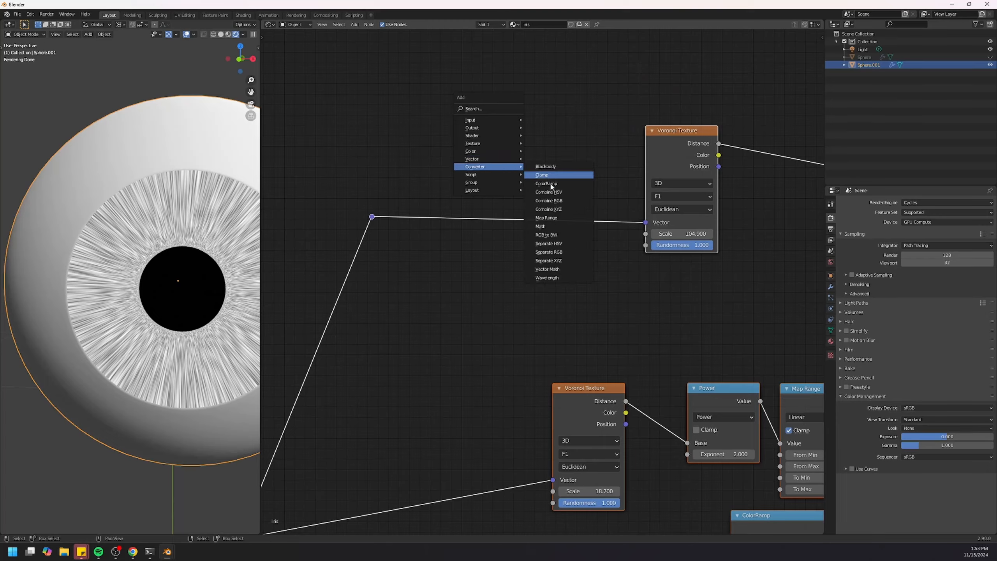
click(558, 271)
click(421, 170)
click(456, 202)
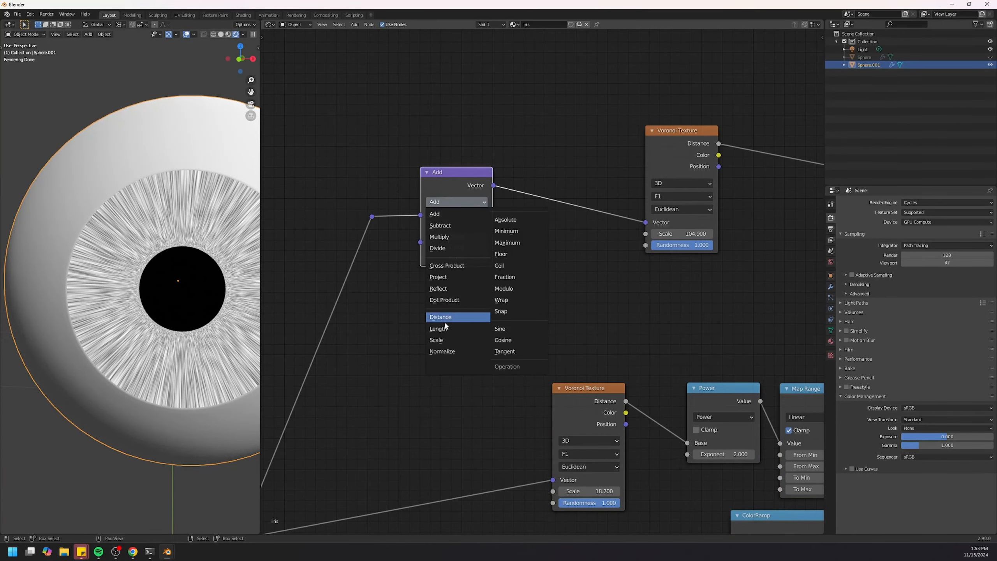
click(442, 237)
- Set the Multiply node's vector to 1, 1 and 0.2
drag(455, 236, 456, 247)
text(1)
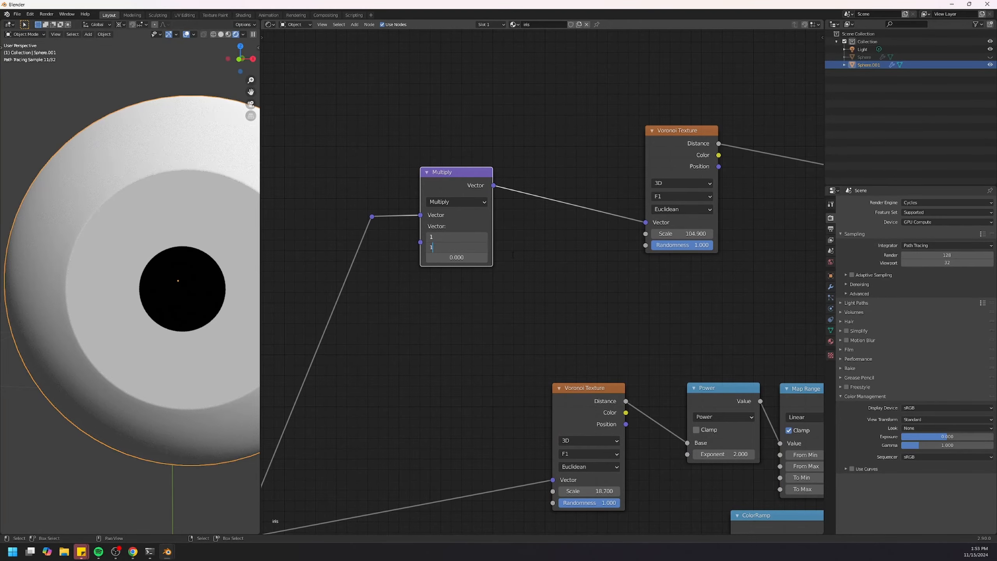
key(Return)
click(455, 259)
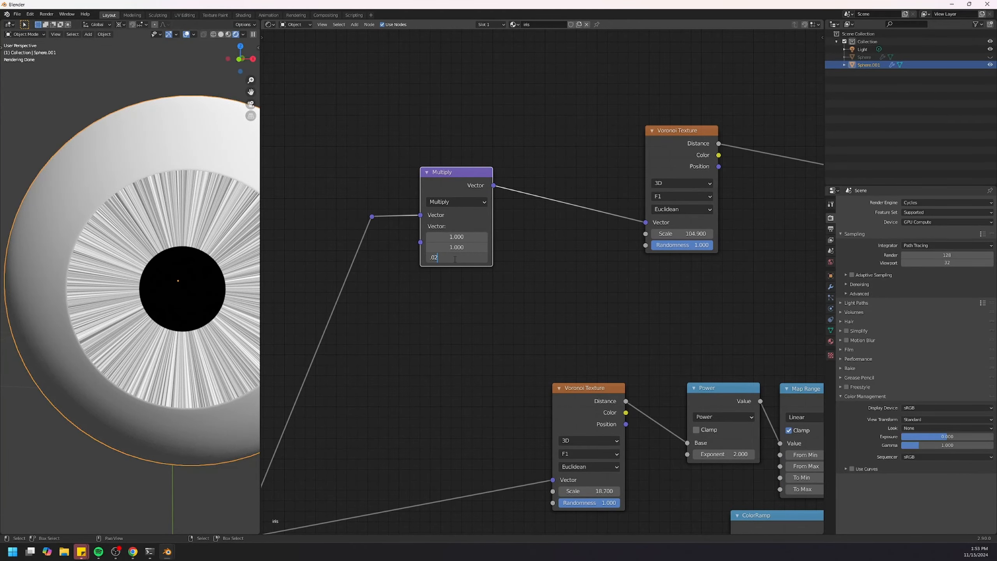
text(.2)
key(Return)
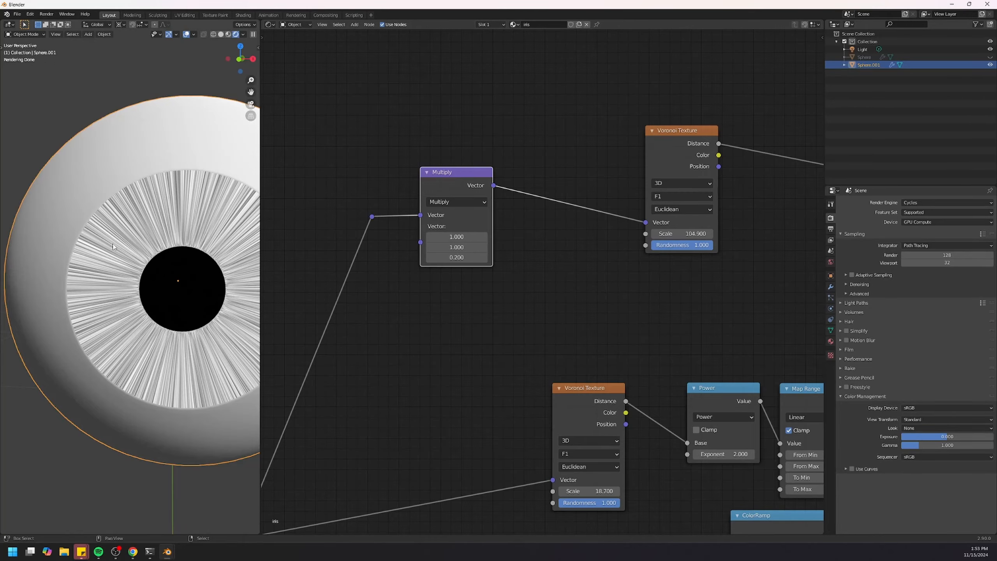
- Move the Multiply and duplicated Voronoi Texture nodes together above the ColorRamp and RGB Curves nodes that feed the Bump
shift+middle_drag(151, 261, 139, 258)
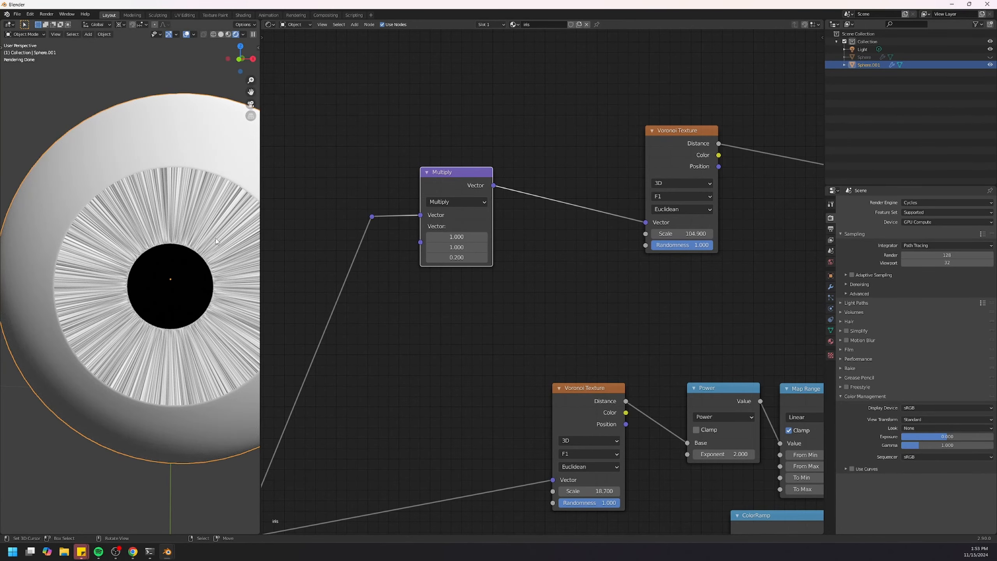
scroll(541, 153, down, 2)
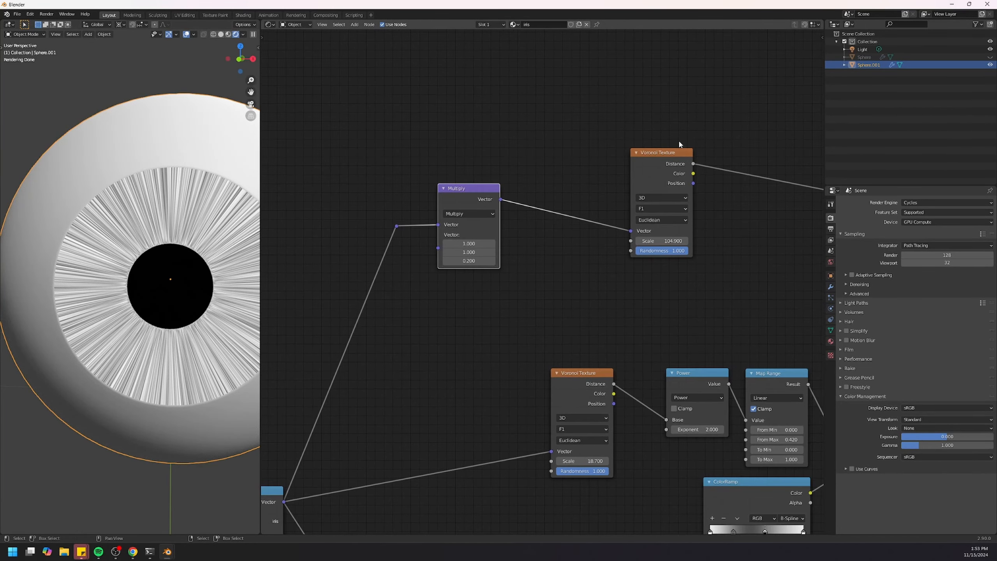
scroll(501, 195, down, 2)
scroll(500, 190, down, 3)
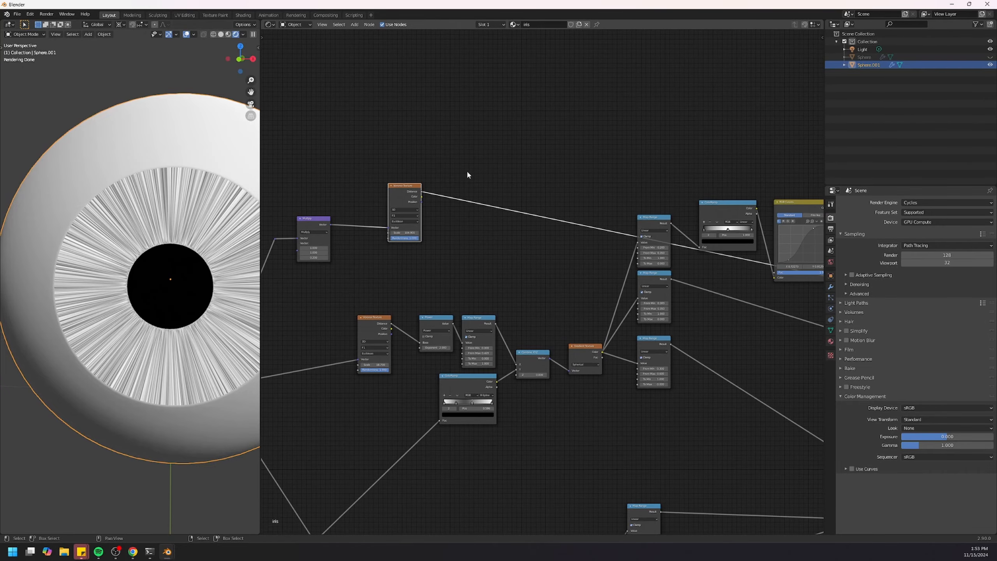
drag(510, 180, 325, 284)
key(g)
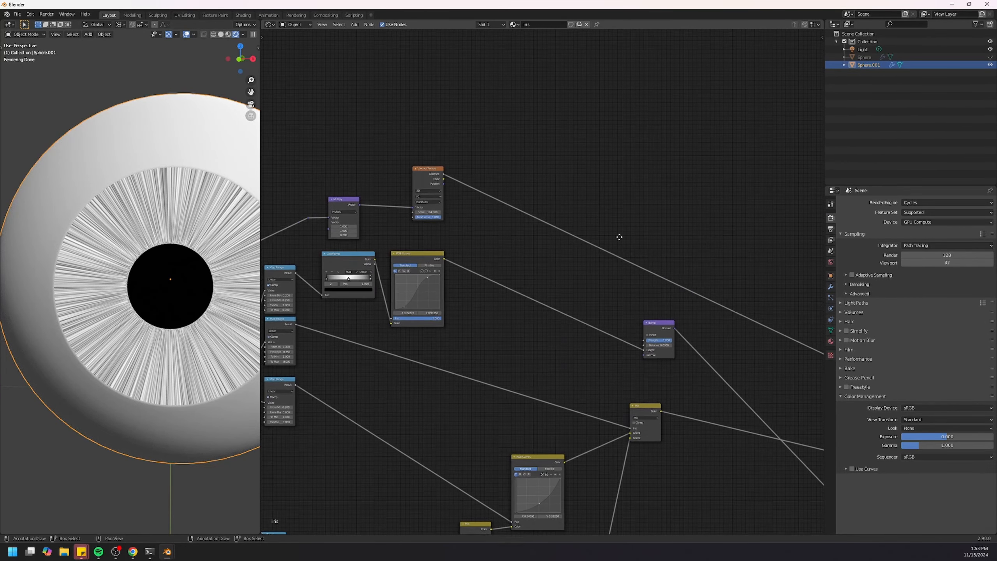
drag(439, 186, 430, 190)
drag(435, 256, 435, 255)
- Duplicate the Bump node and insert the copy on the link leaving the finer Voronoi Texture's Distance output
middle_drag(602, 280, 513, 266)
scroll(513, 266, up, 2)
click(577, 314)
key(shift+d)
click(661, 267)
scroll(577, 328, up, 1)
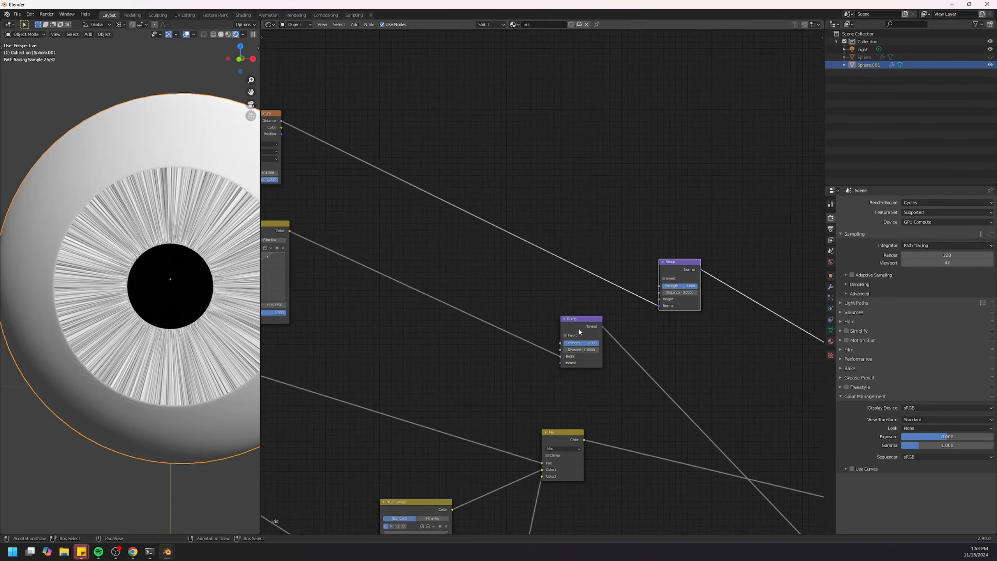
- Connect the Voronoi Distance to the copied Bump's Height and the original Bump's Normal output to the copy's Normal input
drag(660, 307, 659, 299)
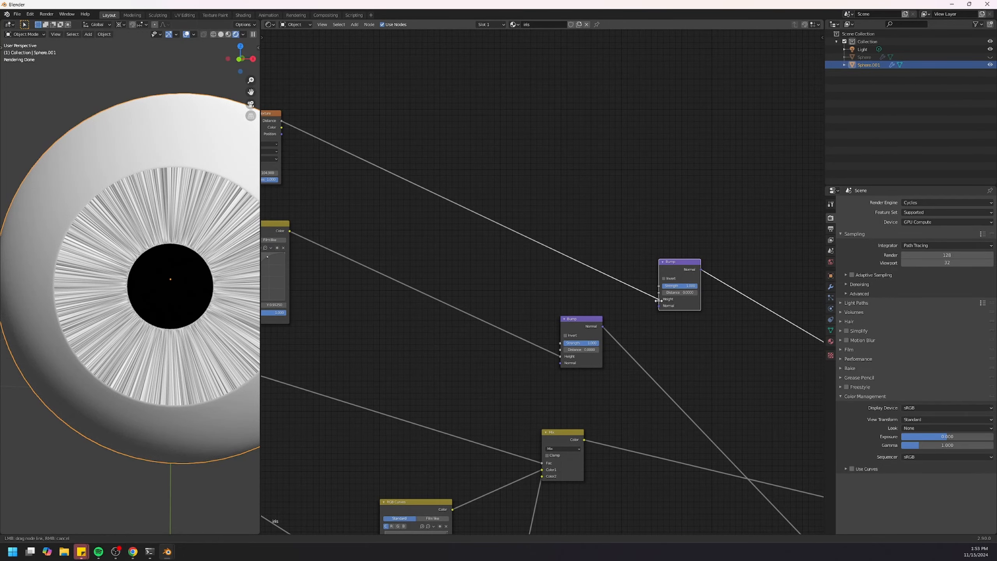
drag(603, 326, 659, 305)
drag(682, 272, 649, 272)
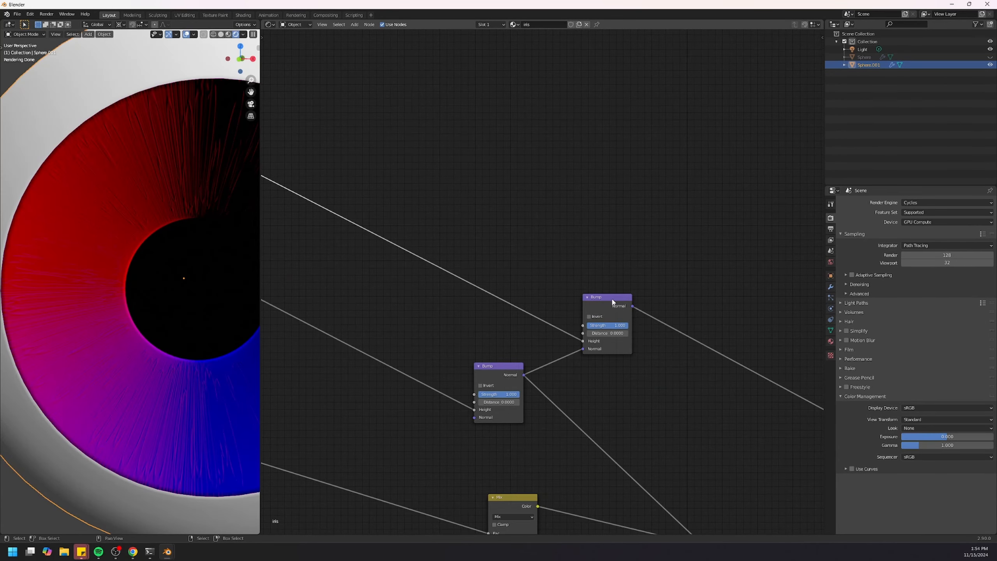
drag(612, 300, 611, 285)
- Examine how the Voronoi Texture and RGB Curves nodes feed the two chained Bump nodes
click(495, 373)
click(618, 300)
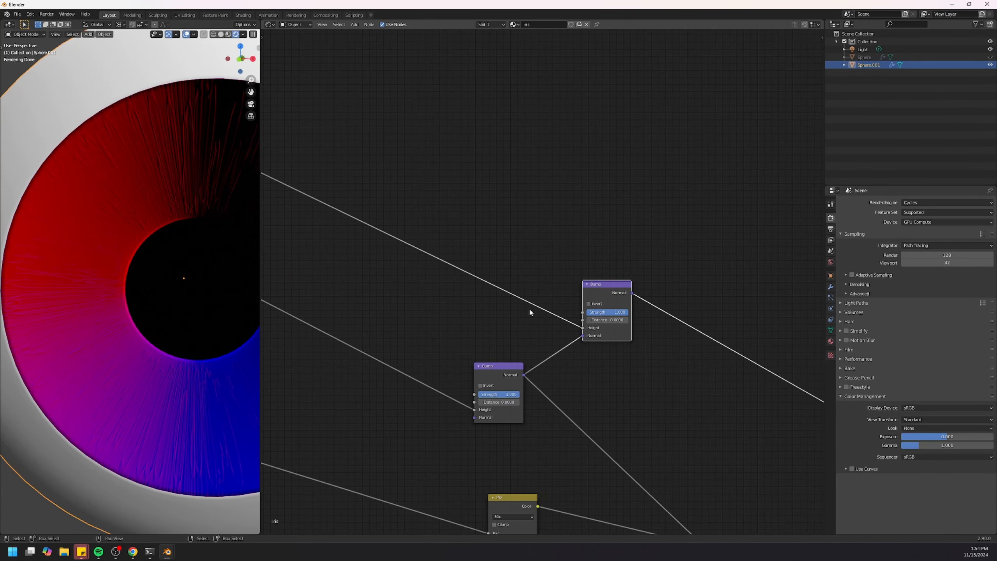
middle_drag(467, 295, 705, 361)
click(381, 201)
click(393, 332)
click(381, 191)
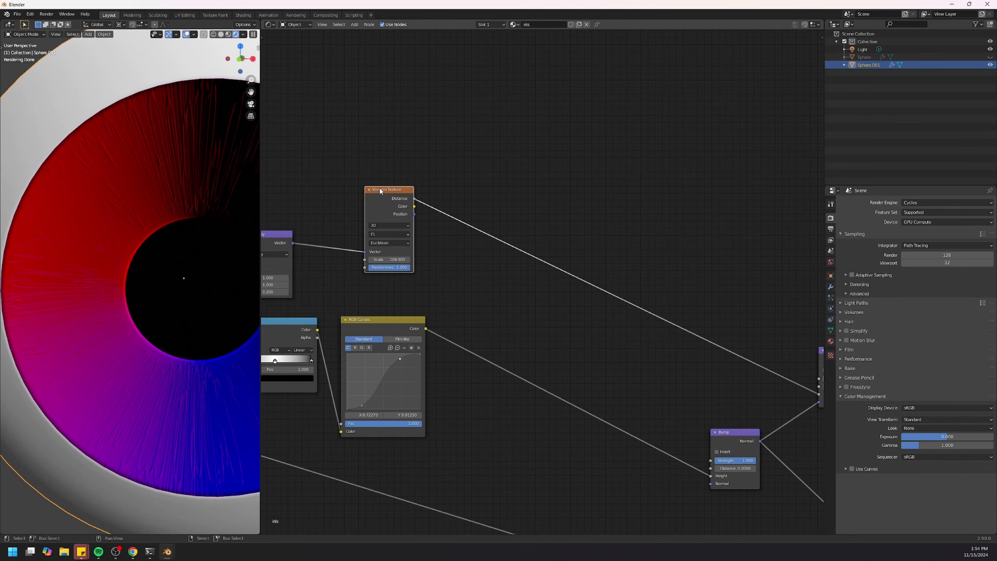
click(392, 328)
click(394, 208)
- Set the second Bump node's Distance to 0.0001
middle_drag(819, 404, 565, 302)
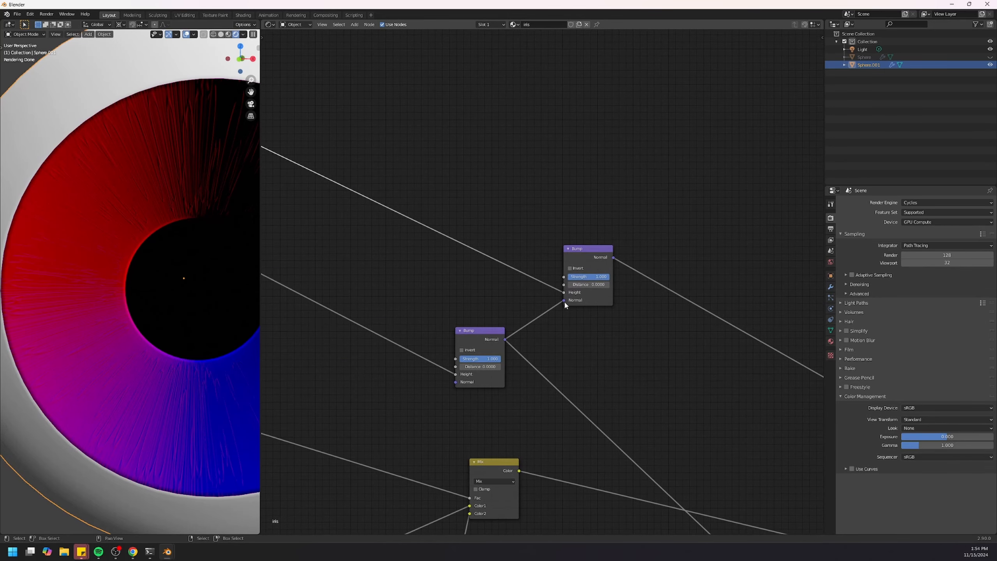
double_click(588, 285)
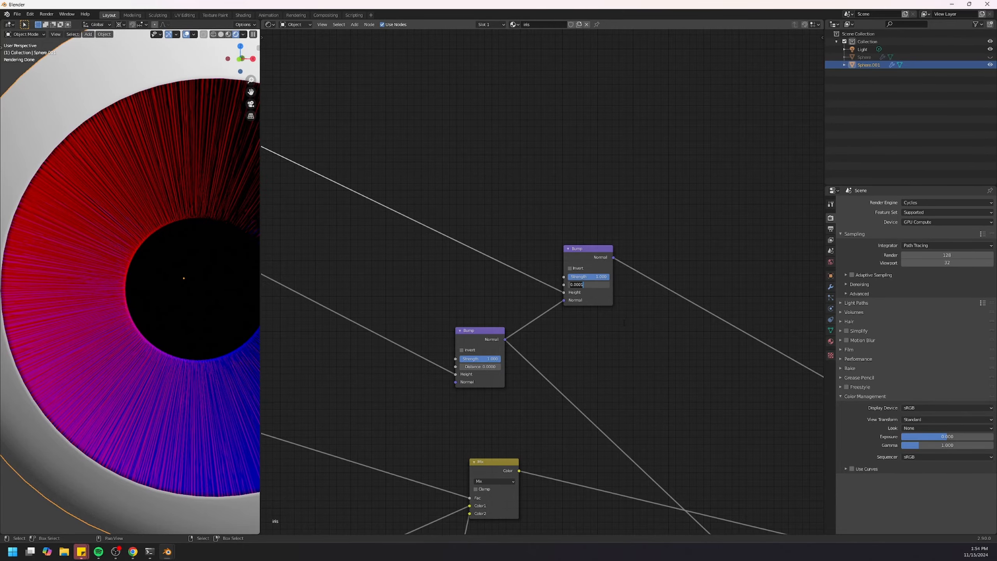
key(Return)
- Add a reroute on the Principled BSDF's Normal link, feed it from the second Bump, and preview the Principled BSDF
middle_drag(657, 363, 555, 314)
scroll(565, 326, down, 7)
middle_drag(583, 348, 575, 323)
shift+right_drag(512, 331, 542, 302)
key(g)
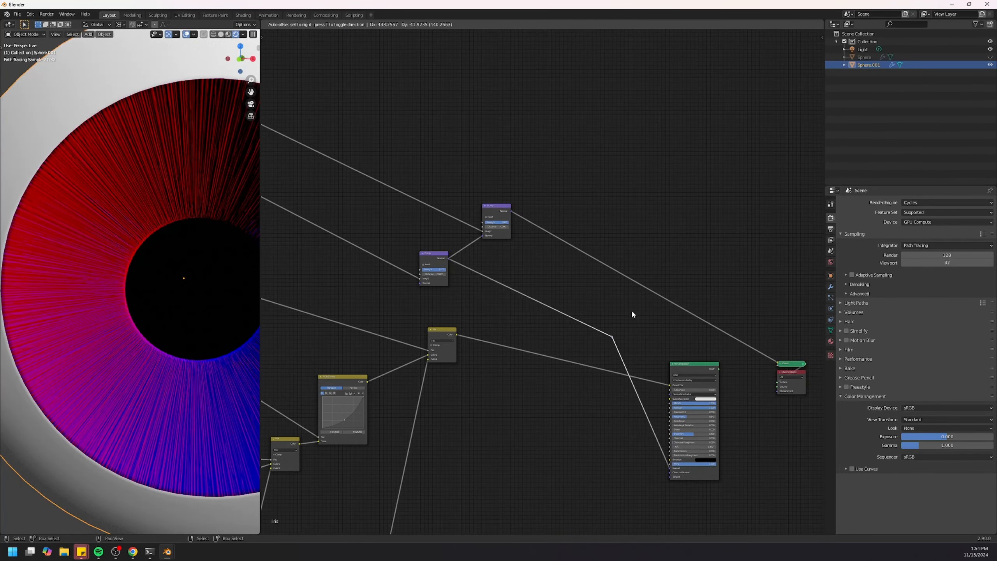
click(632, 313)
drag(510, 212, 606, 337)
ctrl+shift+click(694, 369)
- Set the second Bump node's Distance to 0.00002
scroll(508, 164, up, 7)
click(489, 272)
text(0.00002)
key(Return)
scroll(199, 330, down, 4)
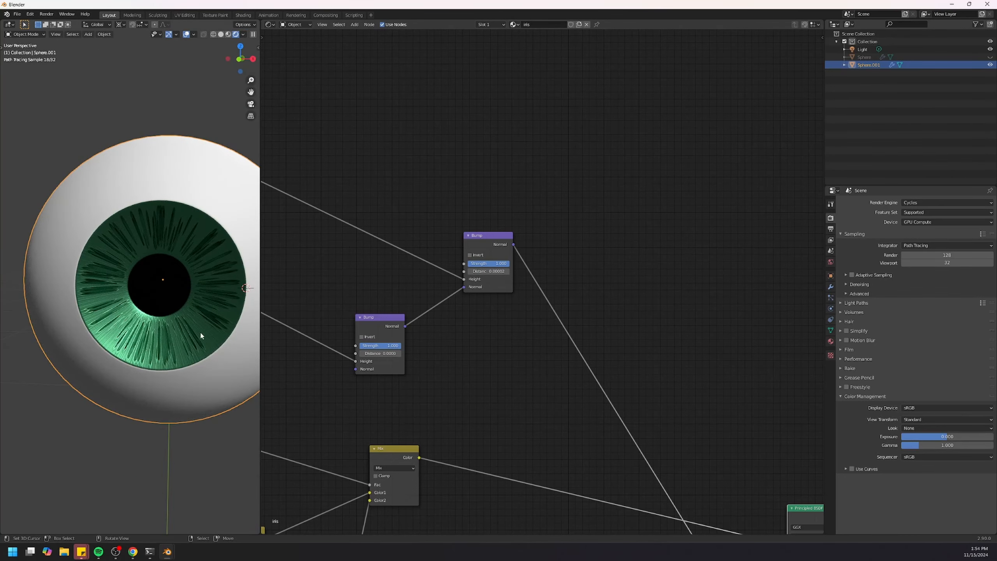
- Set the finer Voronoi Texture's Scale to 80 and check the iris from another angle
middle_drag(390, 318, 815, 395)
scroll(508, 311, up, 2)
middle_drag(526, 313, 629, 338)
scroll(629, 339, up, 2)
middle_drag(122, 335, 133, 323)
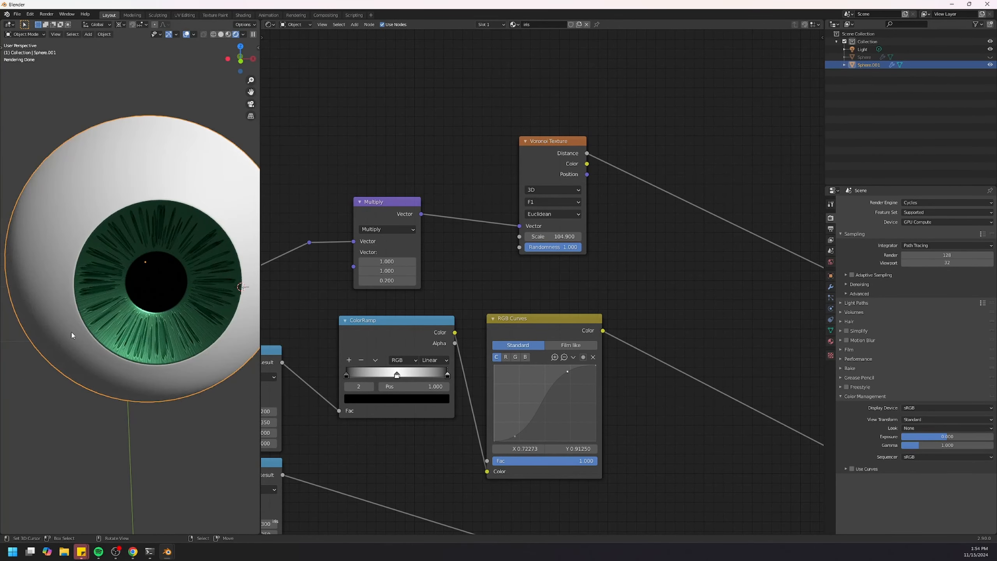
click(556, 236)
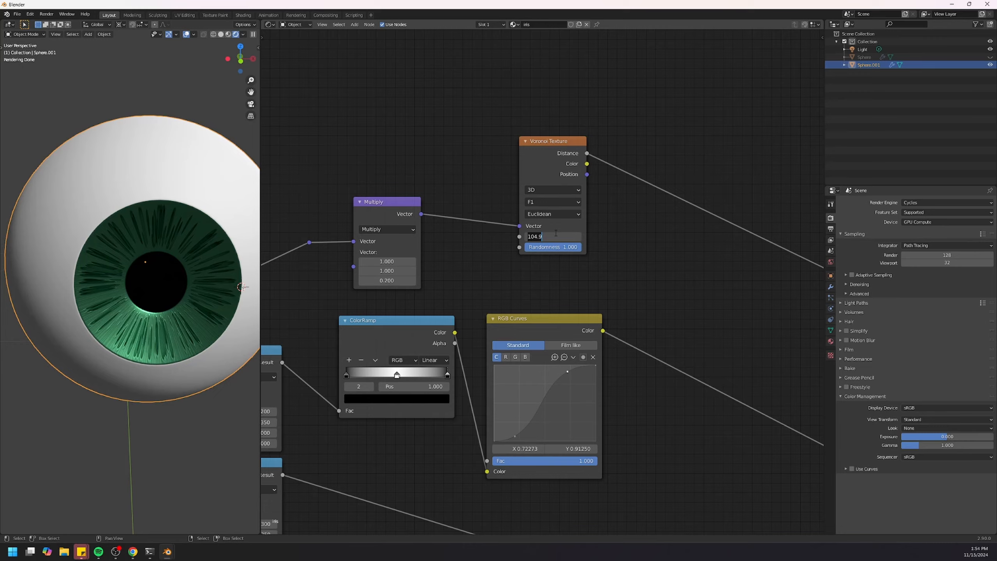
text(80)
key(Return)
scroll(140, 358, up, 2)
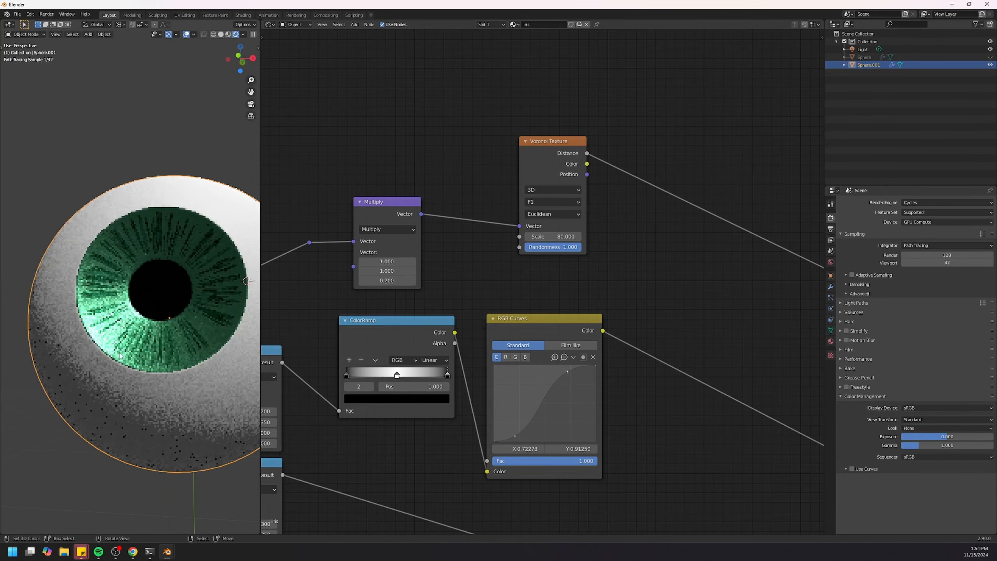
middle_drag(140, 358, 169, 370)
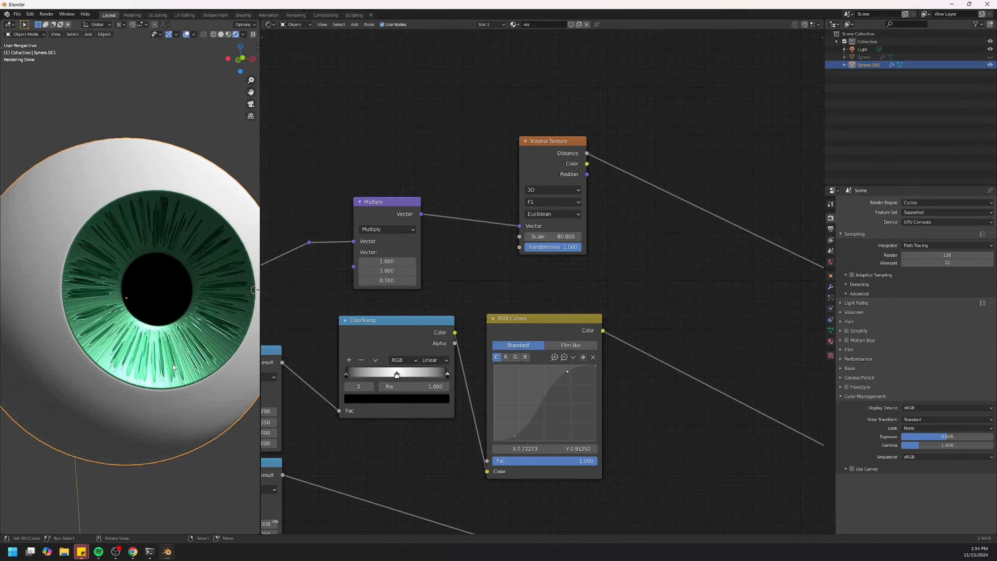
- Tidy the layout by shifting the finer Voronoi Texture slightly and moving the final Mix node closer to its RGB Curves input
scroll(204, 306, down, 4)
scroll(531, 303, down, 3)
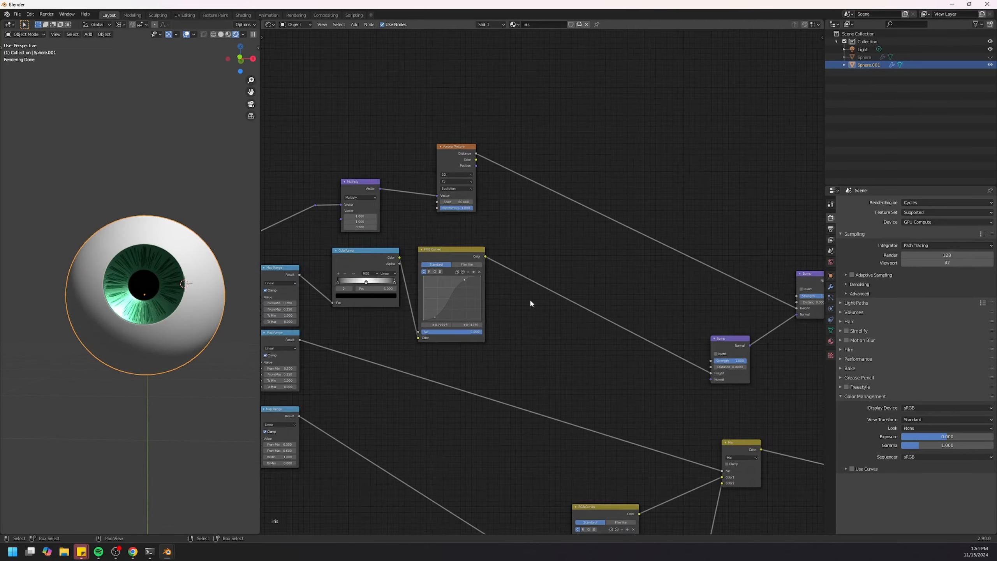
scroll(532, 298, down, 1)
drag(402, 141, 410, 151)
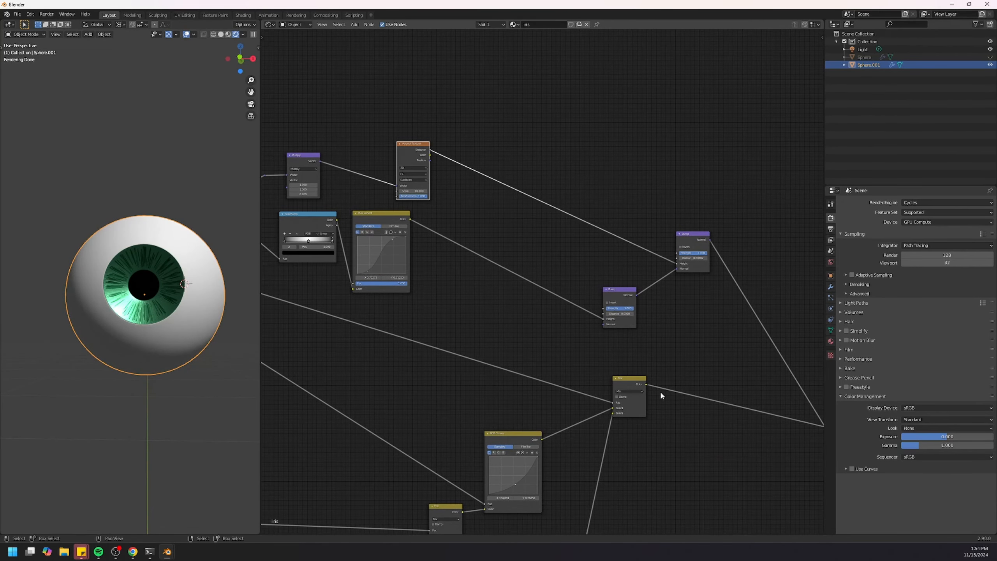
drag(630, 380, 600, 403)
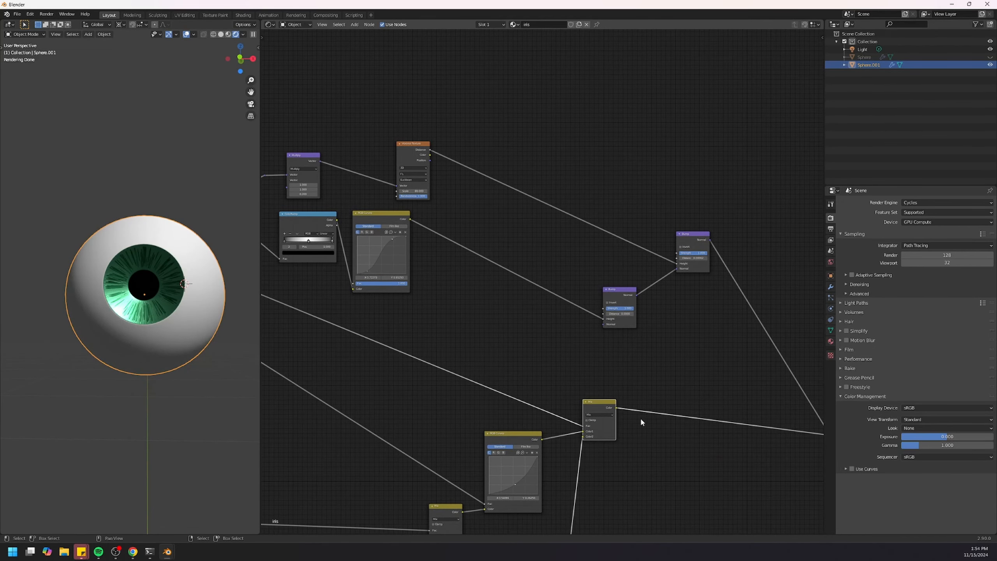
- Preview the final Mix node's Color output on the eye
middle_drag(640, 421, 484, 354)
scroll(475, 364, down, 1)
ctrl+shift+click(450, 342)
- Move the Principled BSDF with the output nodes, and both Bump nodes, farther along to make room after the Mix node
middle_drag(559, 346, 471, 341)
scroll(471, 341, down, 1)
drag(581, 314, 697, 386)
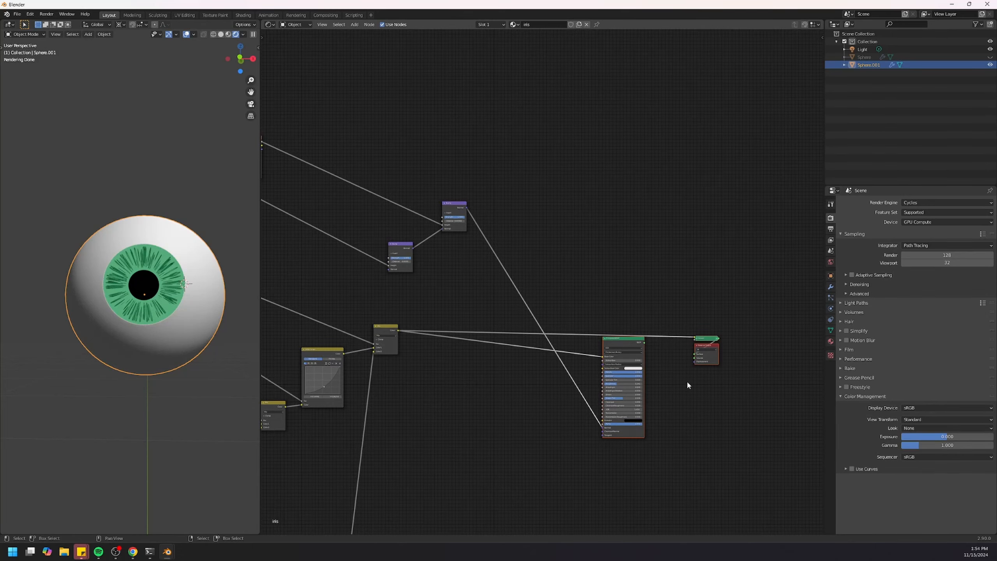
key(g)
click(820, 385)
drag(511, 282, 403, 204)
key(g)
click(607, 223)
- Add a reroute point on the links leaving the final Mix node's Color output
key(a)
middle_drag(494, 283, 497, 289)
shift+right_drag(514, 315, 605, 346)
- Insert an RGB Curves node after the final Mix node and raise its curve to a point at about X 0.418, Y 0.638
middle_drag(461, 332, 499, 337)
scroll(513, 326, up, 3)
key(shift+a)
mouse_move(541, 322)
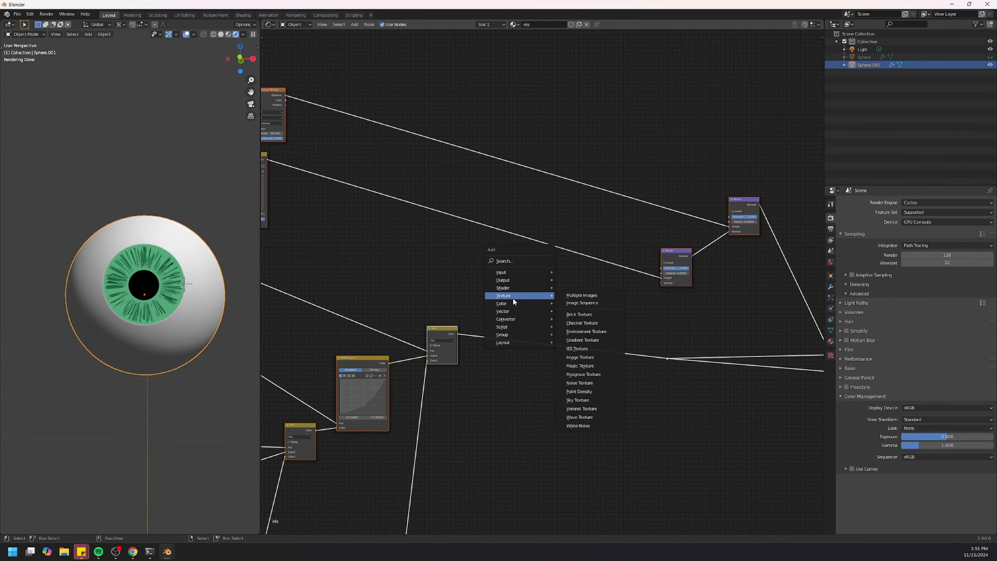
mouse_move(514, 303)
click(586, 356)
click(502, 292)
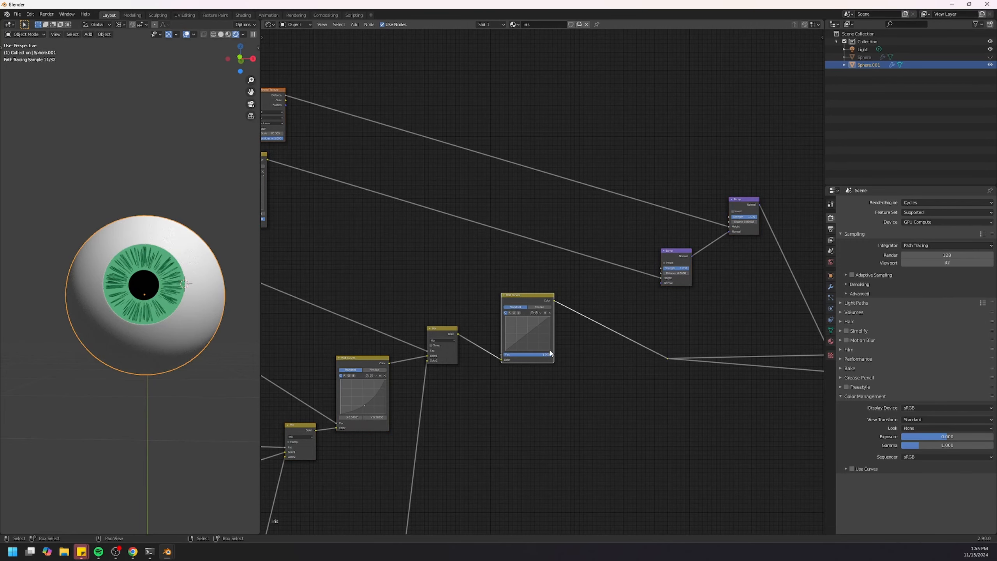
scroll(548, 356, up, 4)
drag(521, 353, 517, 347)
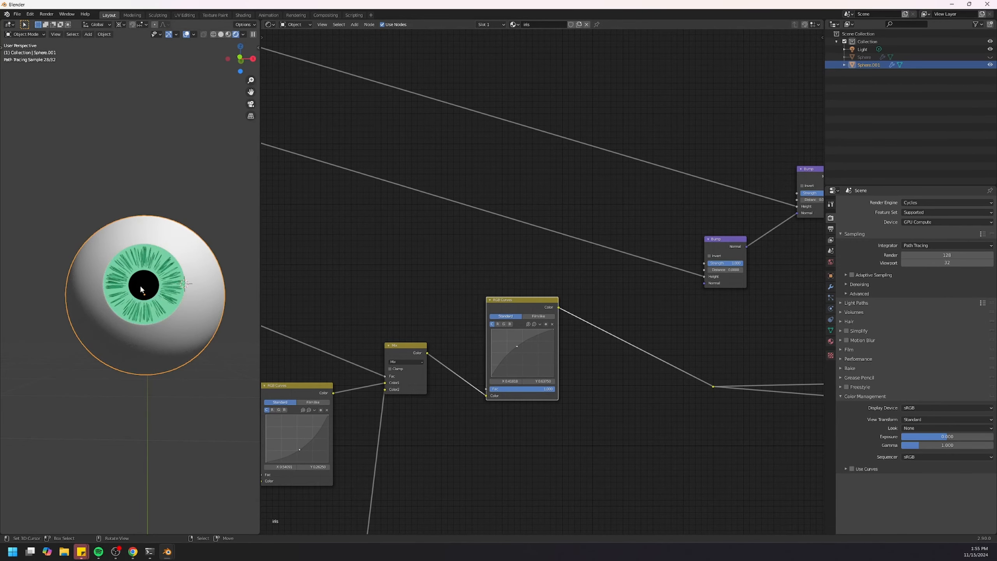
- Connect the finer Voronoi Texture's Distance output to the new RGB Curves node's Fac input
scroll(140, 287, up, 2)
middle_drag(335, 267, 486, 312)
scroll(485, 312, down, 4)
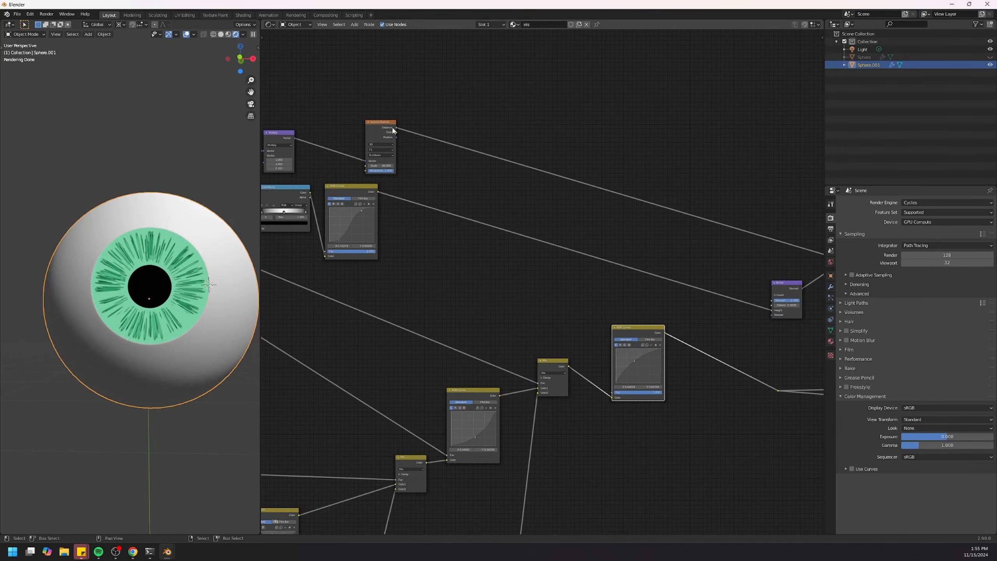
drag(396, 133, 612, 392)
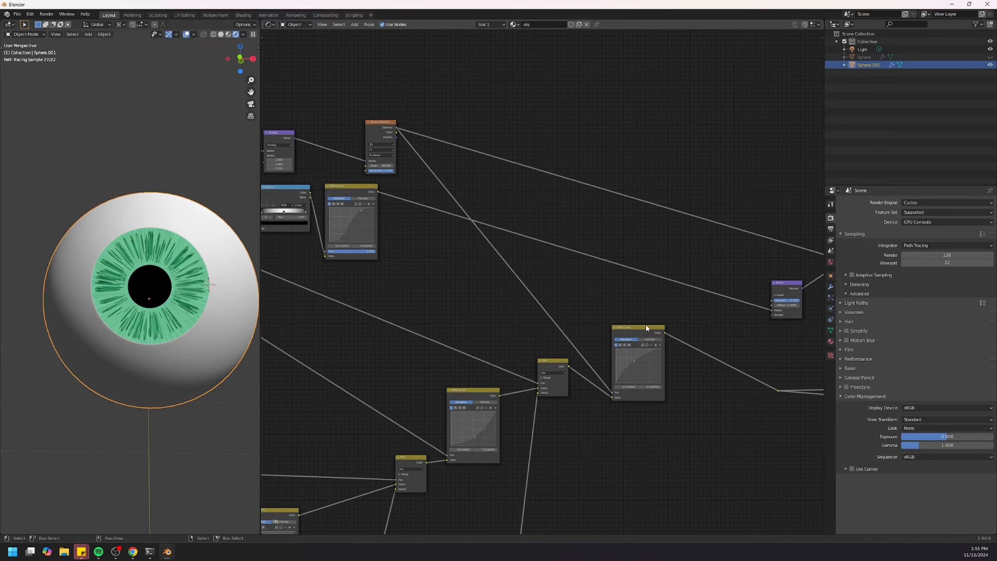
- Preview the new RGB Curves node's output and inspect the fine fibres in the iris colour up close
middle_drag(645, 329, 499, 267)
scroll(516, 370, up, 9)
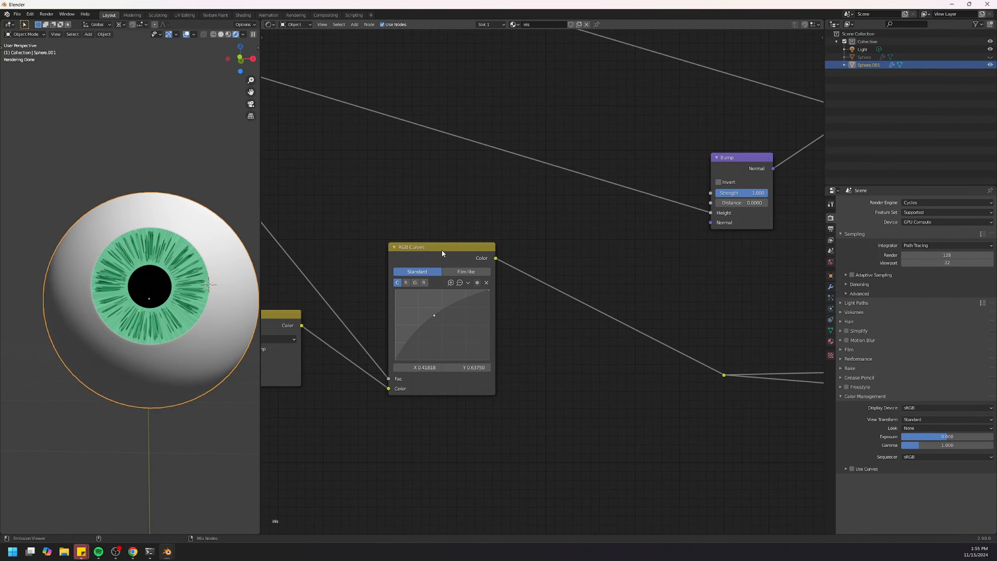
ctrl+shift+click(443, 253)
scroll(238, 351, up, 9)
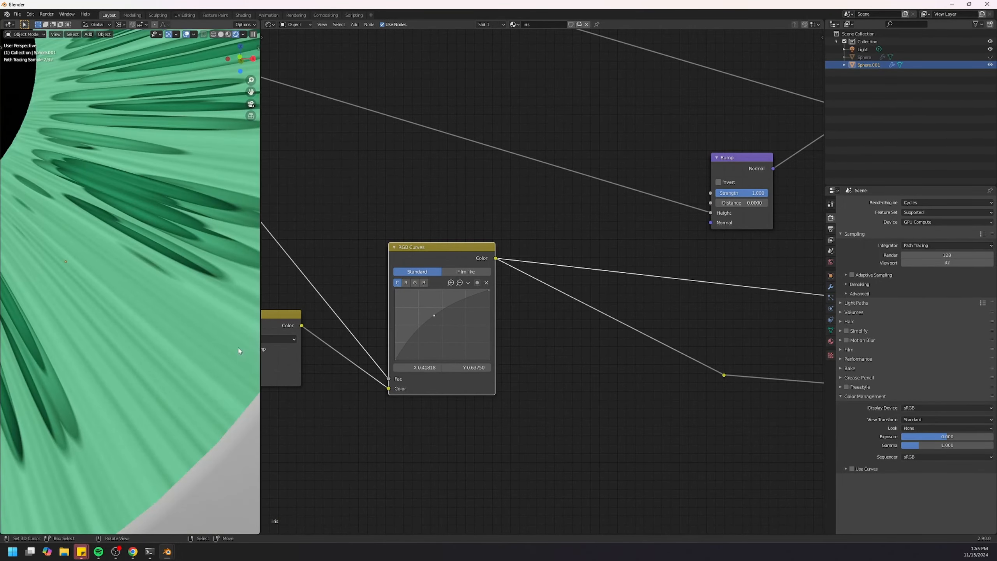
middle_drag(239, 351, 184, 271)
middle_drag(678, 292, 352, 260)
- Preview the Principled BSDF again and examine the shaded iris and its outer rim
scroll(352, 260, down, 1)
ctrl+shift+click(794, 322)
scroll(157, 251, down, 9)
mouse_move(135, 241)
middle_down()
mouse_move(146, 248)
mouse_move(149, 223)
mouse_move(159, 234)
mouse_move(138, 230)
middle_up()
scroll(118, 260, up, 2)
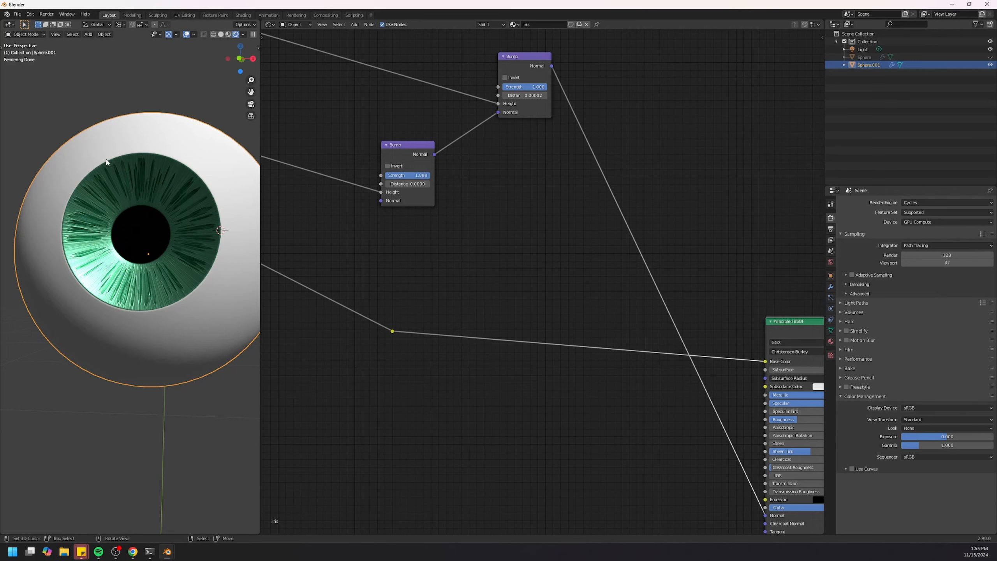
drag(109, 161, 156, 152)
drag(114, 168, 126, 154)
scroll(363, 326, down, 6)
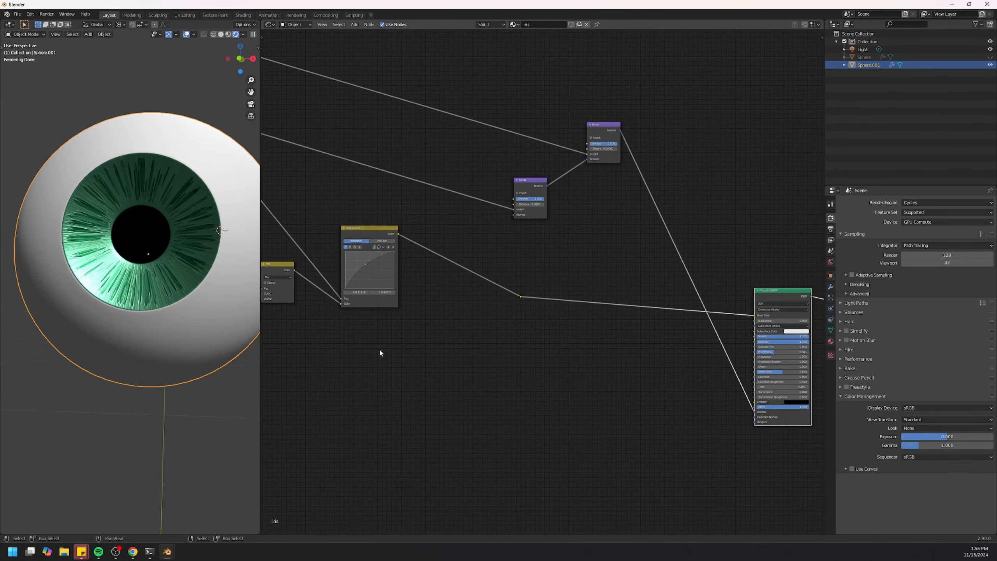
- Add a Texture Coordinate node in the empty area below the existing iris node network
scroll(604, 282, left, 10)
scroll(563, 321, up, 4)
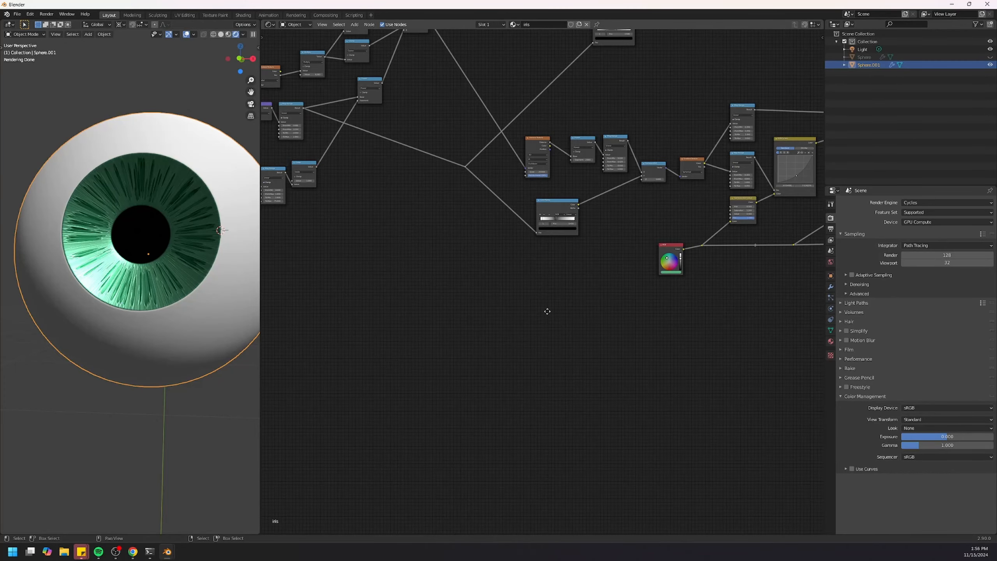
middle_drag(594, 295, 648, 322)
scroll(473, 340, up, 1)
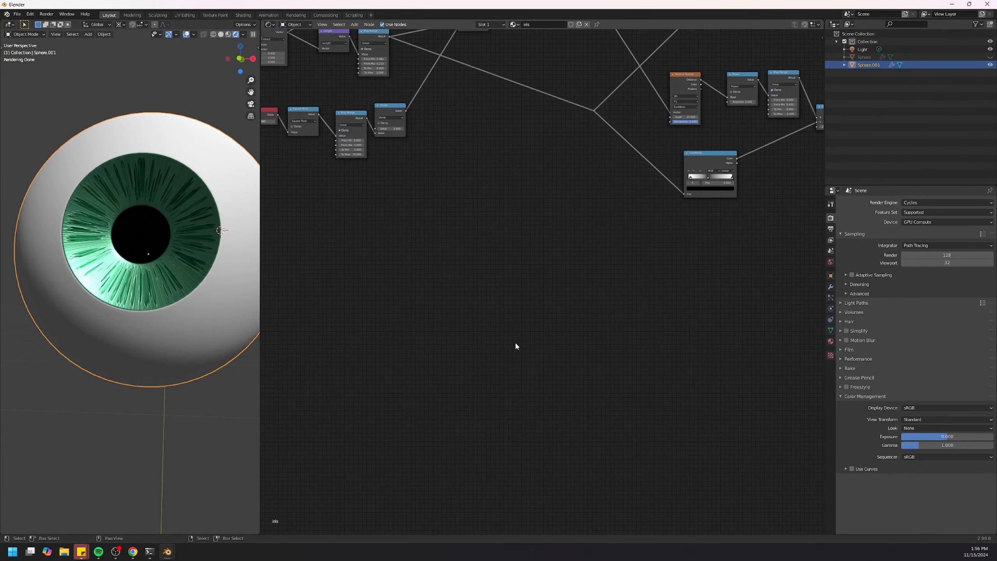
key(shift+a)
mouse_move(479, 285)
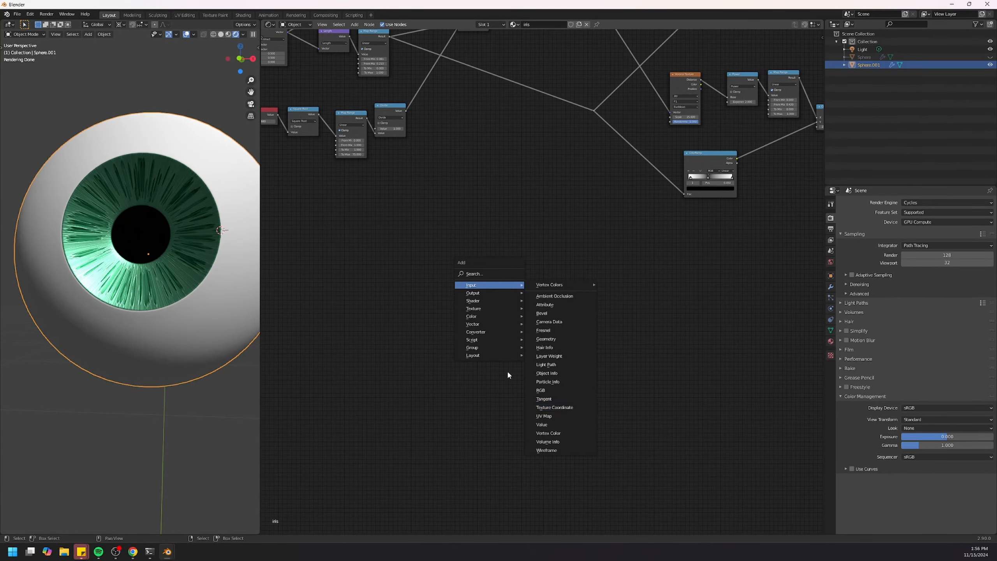
key(Escape)
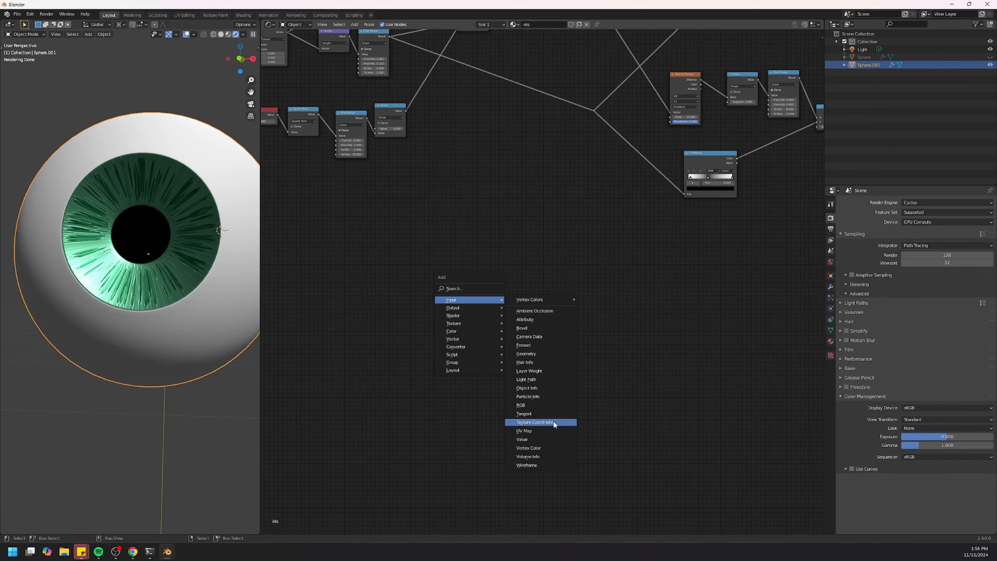
click(555, 422)
scroll(576, 366, up, 4)
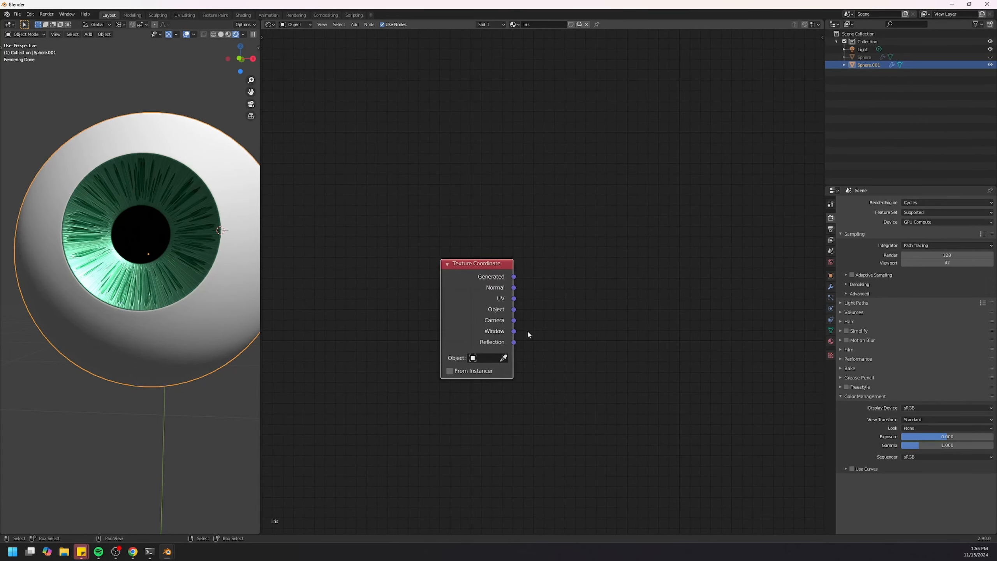
drag(513, 309, 453, 314)
- Add a Noise Texture node, feed its Vector input from the Texture Coordinate's Object output, and preview the noise on the eye
key(shift+a)
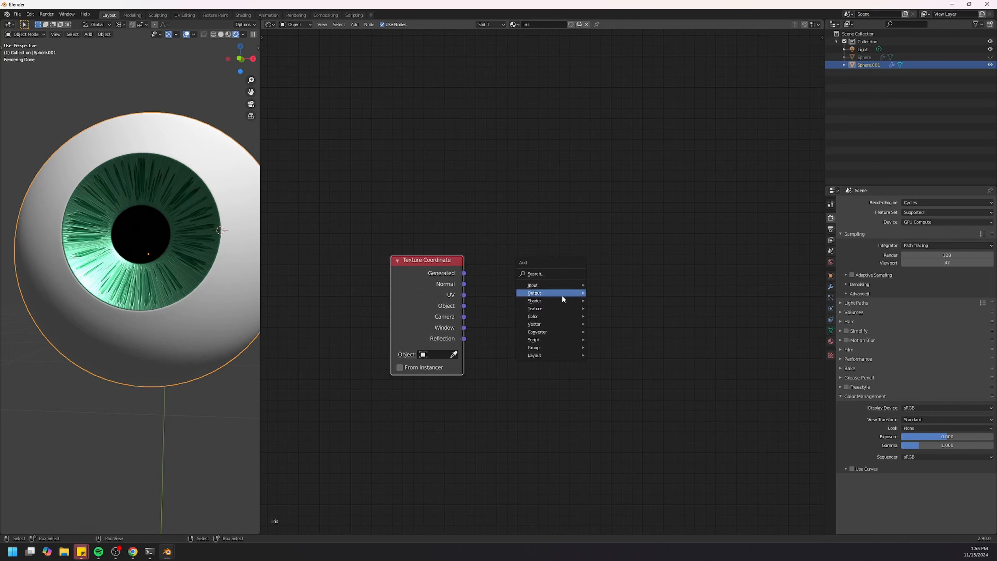
mouse_move(561, 309)
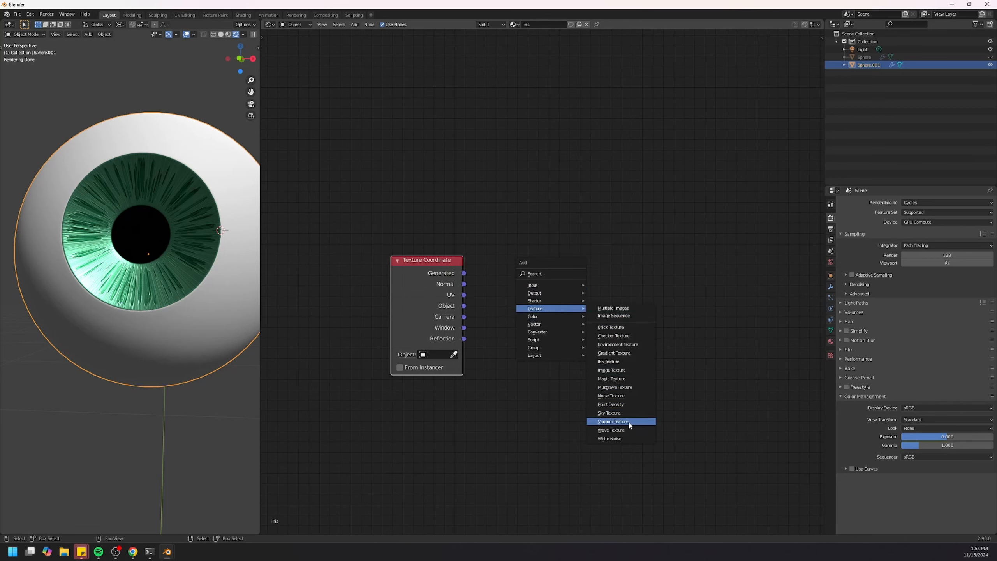
click(611, 395)
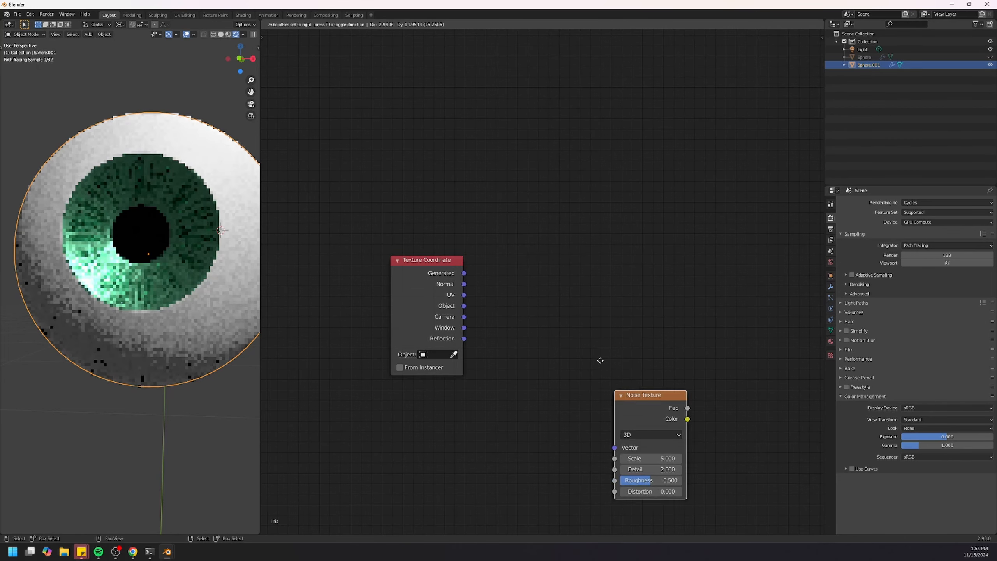
click(534, 214)
drag(465, 309, 540, 272)
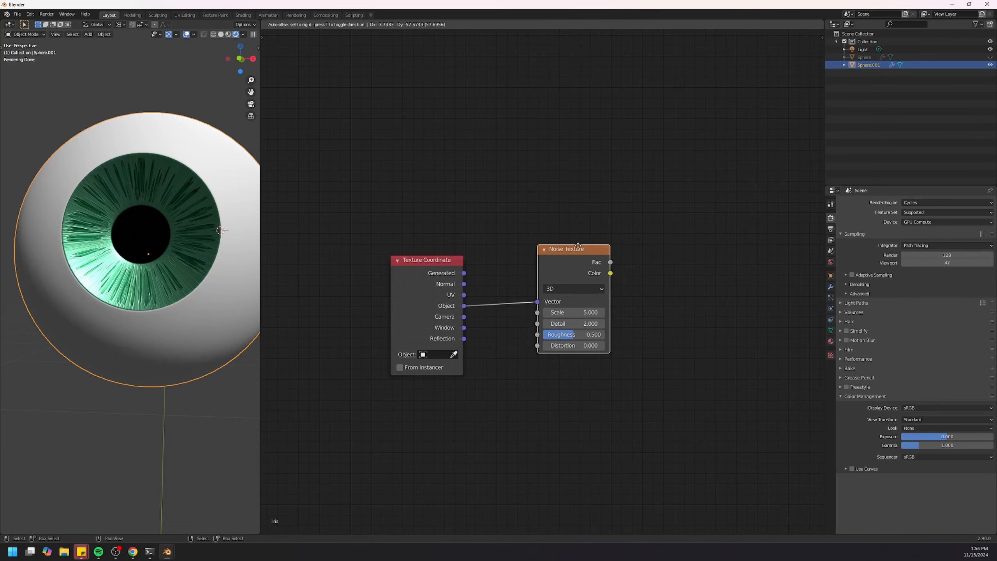
scroll(578, 255, up, 1)
ctrl+shift+click(576, 262)
scroll(576, 262, up, 3)
- Try Noise Texture scales of 1 and 50
click(599, 332)
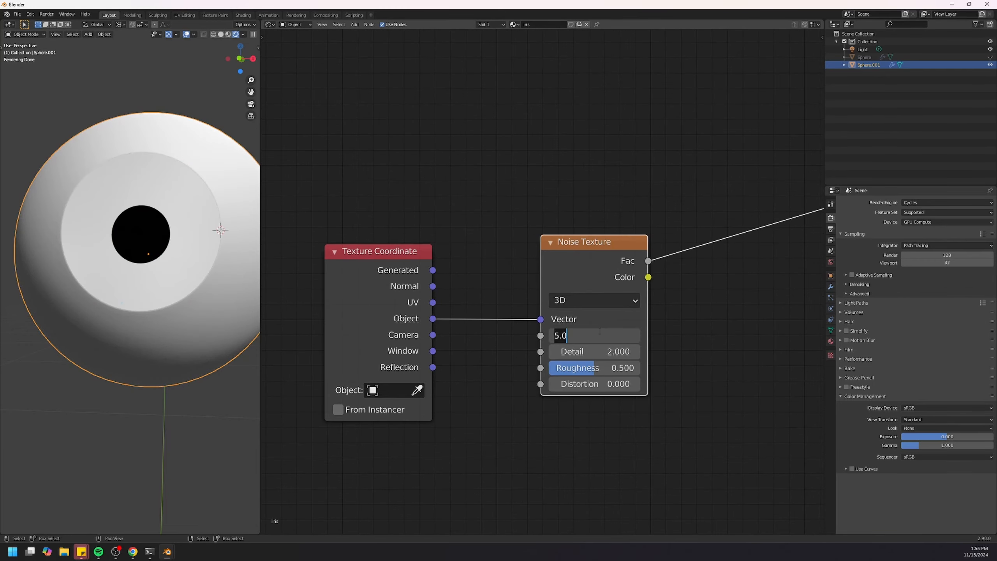
text(1)
key(Return)
click(600, 332)
text(5)
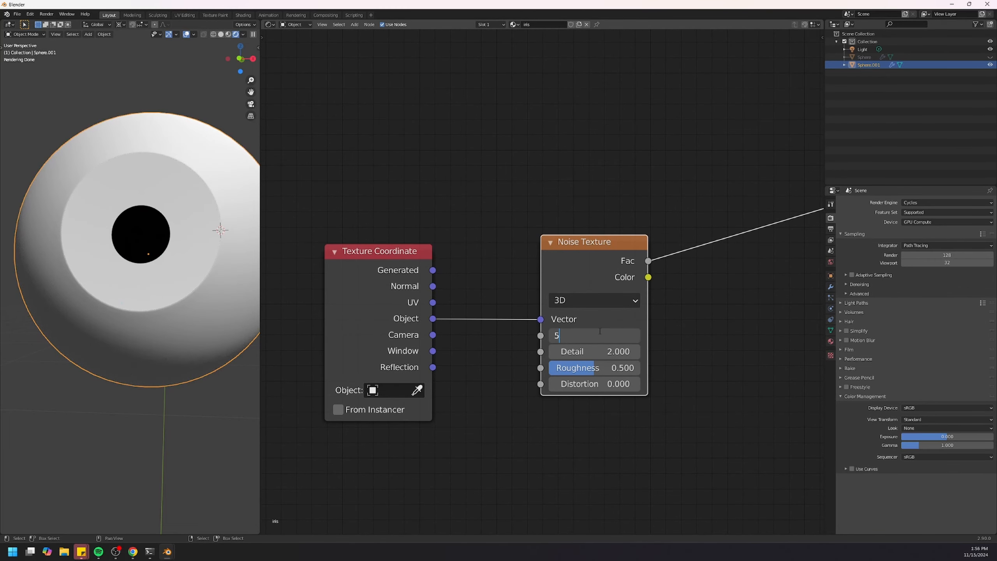
text(0)
key(Return)
- Set the Noise Texture's Scale to 80 and its Detail to 4
click(599, 331)
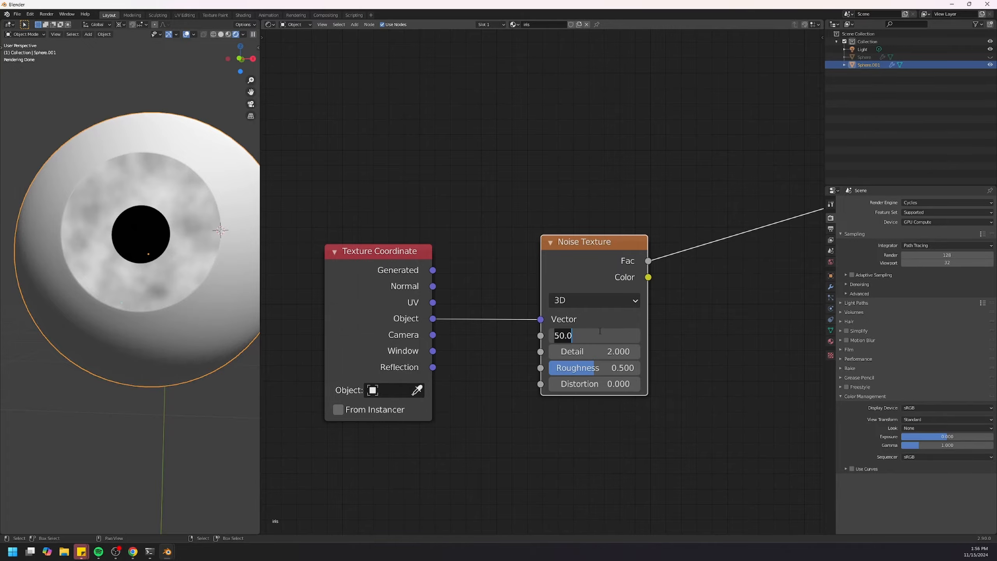
text(80)
key(Return)
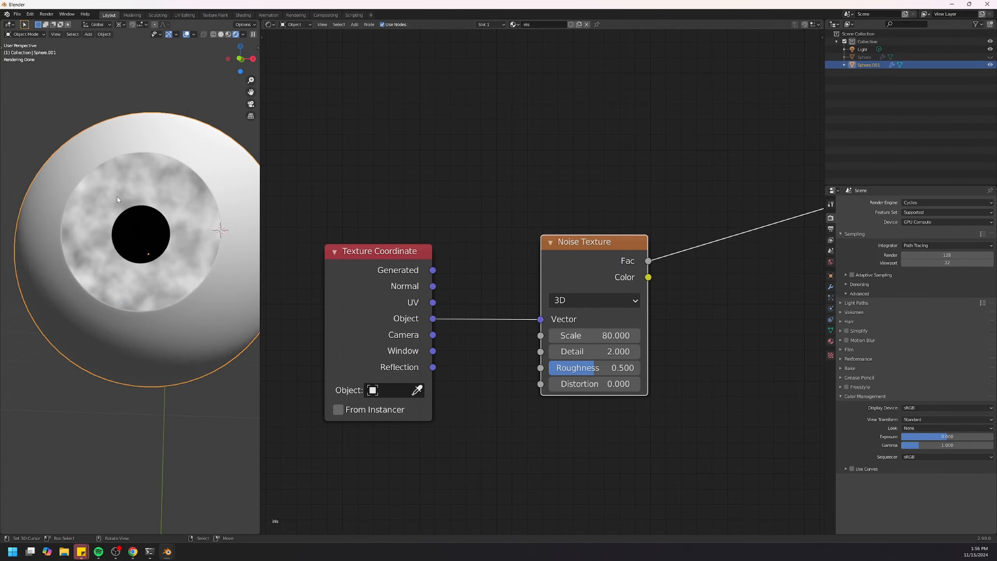
middle_drag(117, 197, 177, 184)
scroll(541, 280, up, 1)
drag(605, 364, 708, 363)
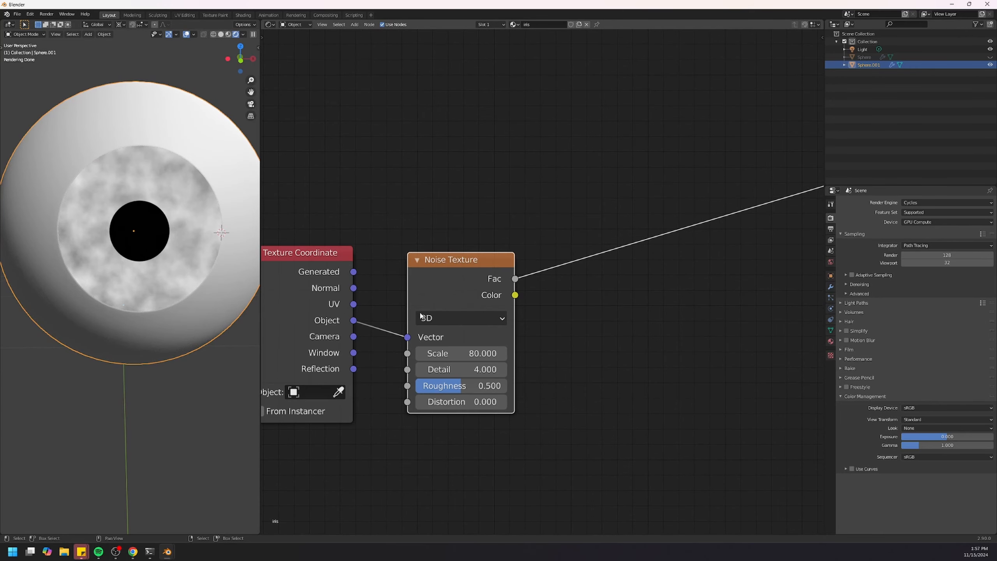
- Insert a Map Range node after the Noise Texture and set From Min to 0.3 and From Max to 0.7
middle_drag(597, 295, 555, 284)
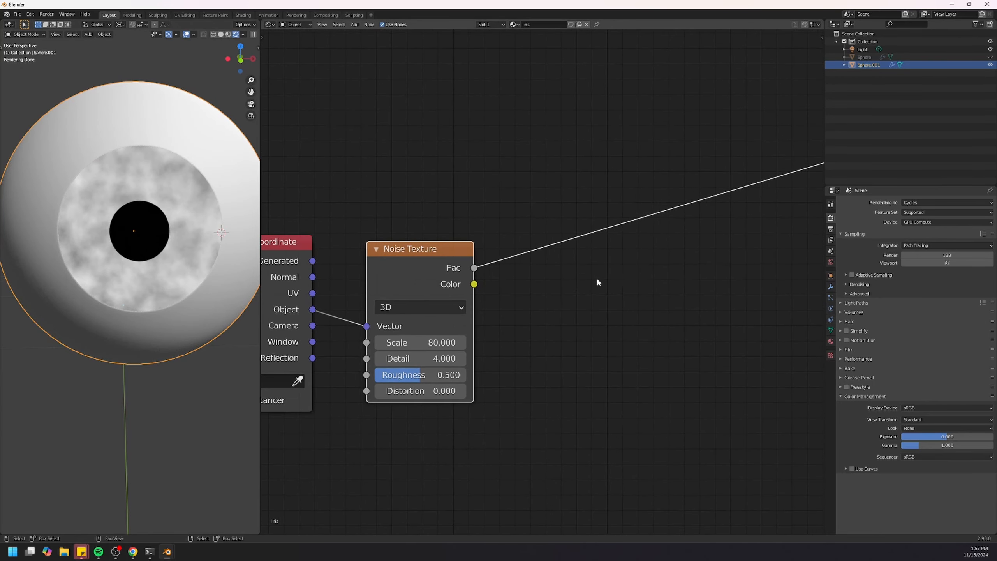
key(shift+a)
mouse_move(589, 301)
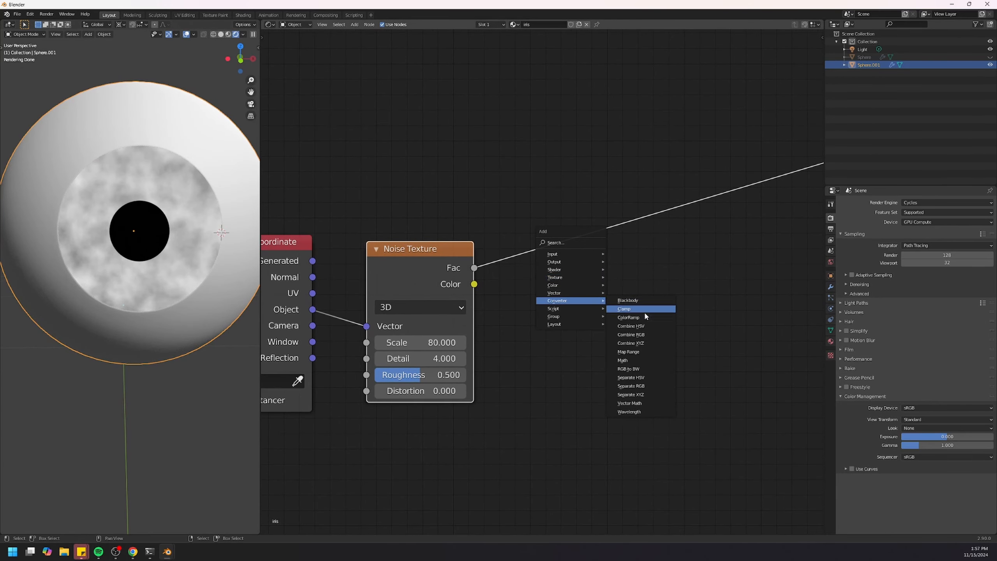
click(629, 352)
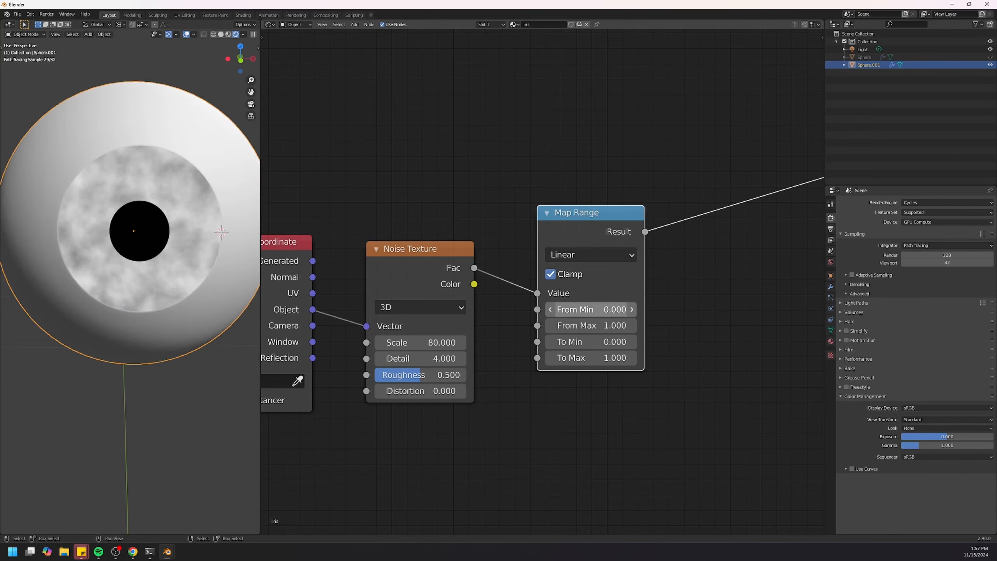
click(603, 309)
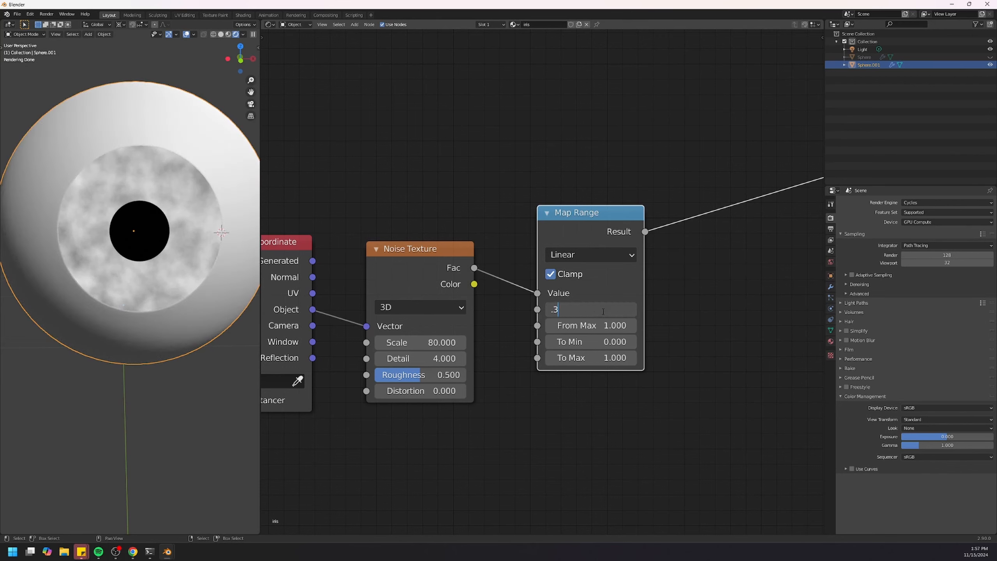
text(.3)
key(Tab)
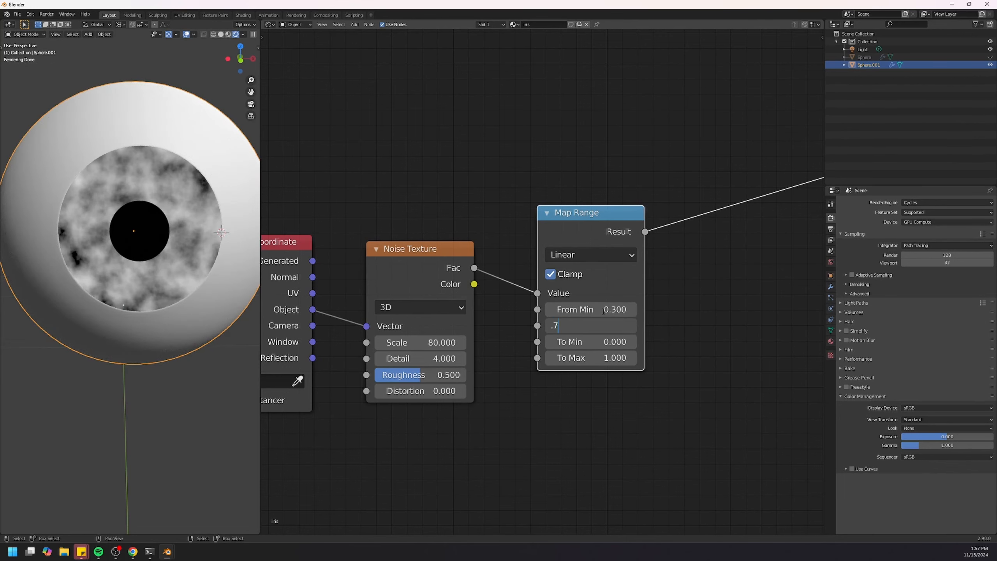
key(Return)
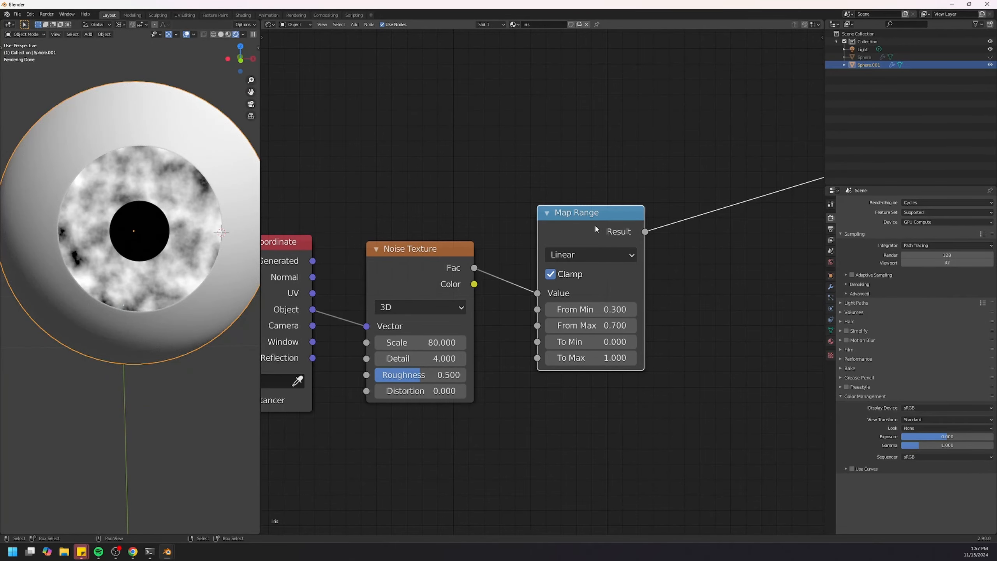
- Set the noise Map Range's To Max to 0.17 and check the darkened noise on the iris
scroll(205, 161, up, 2)
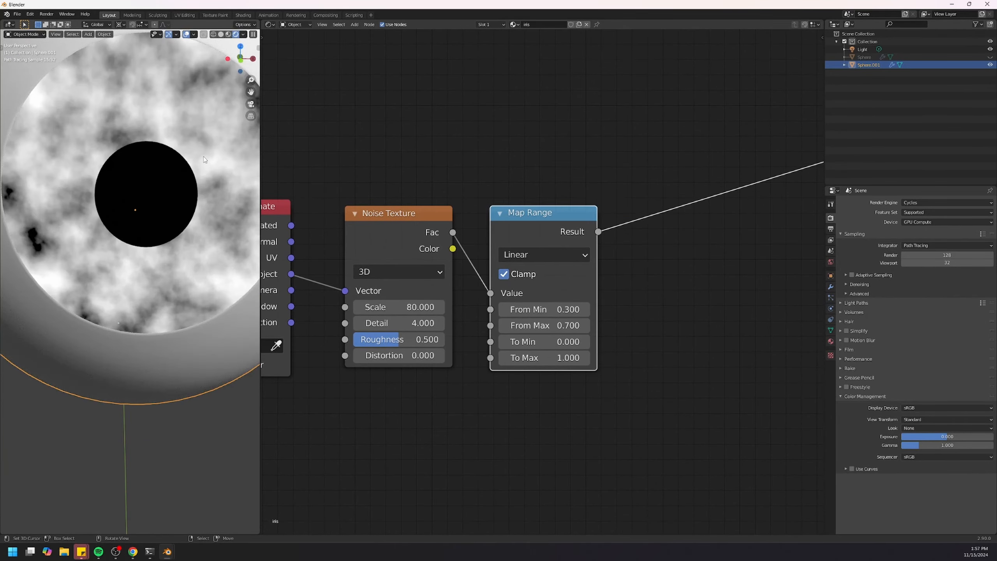
shift+middle_drag(205, 161, 189, 168)
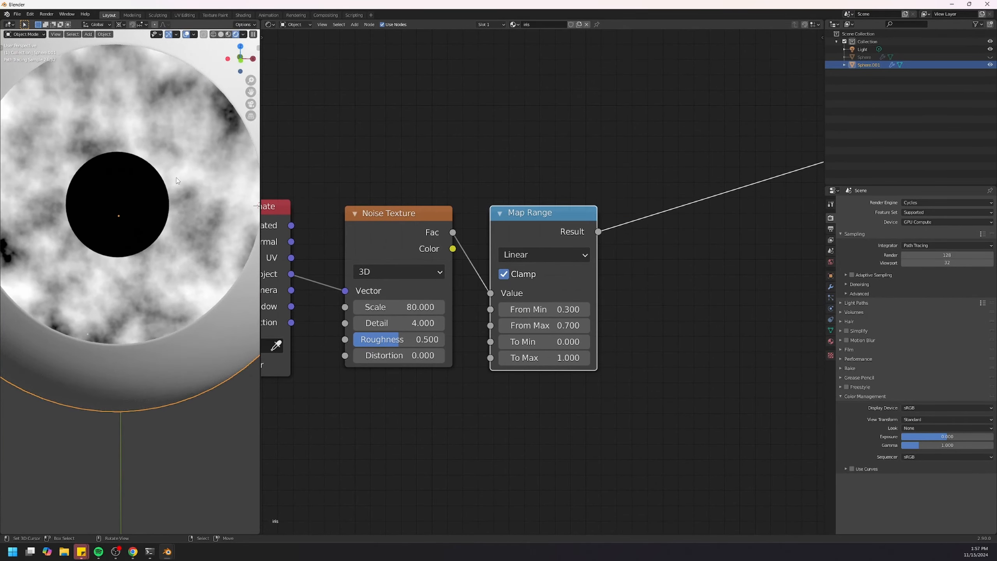
click(587, 356)
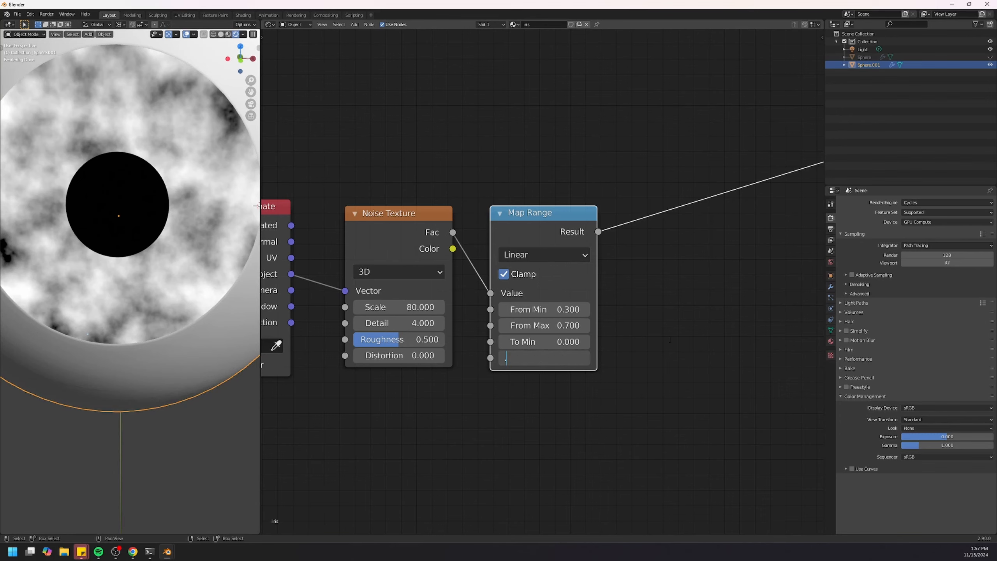
text(.17)
key(Return)
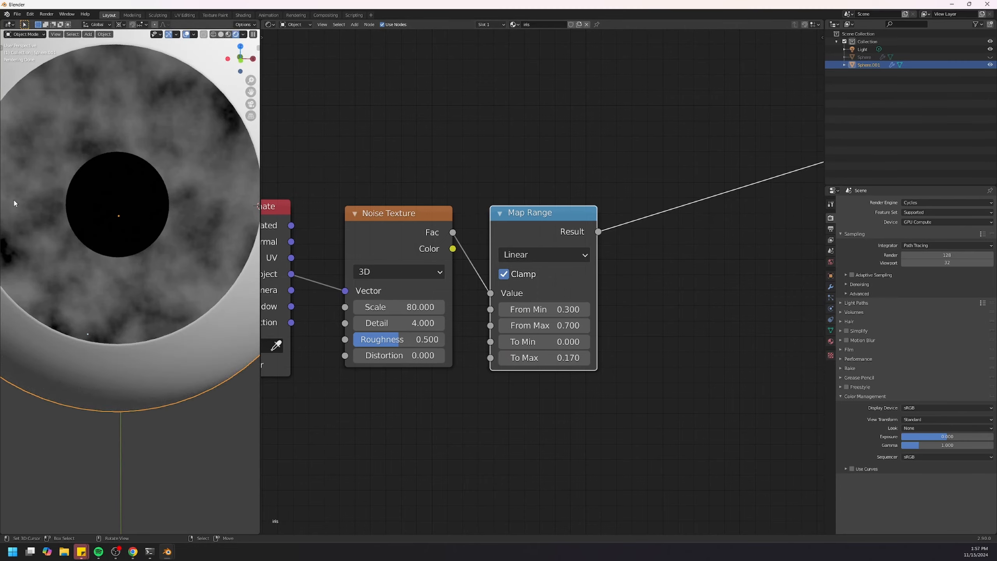
scroll(132, 195, down, 4)
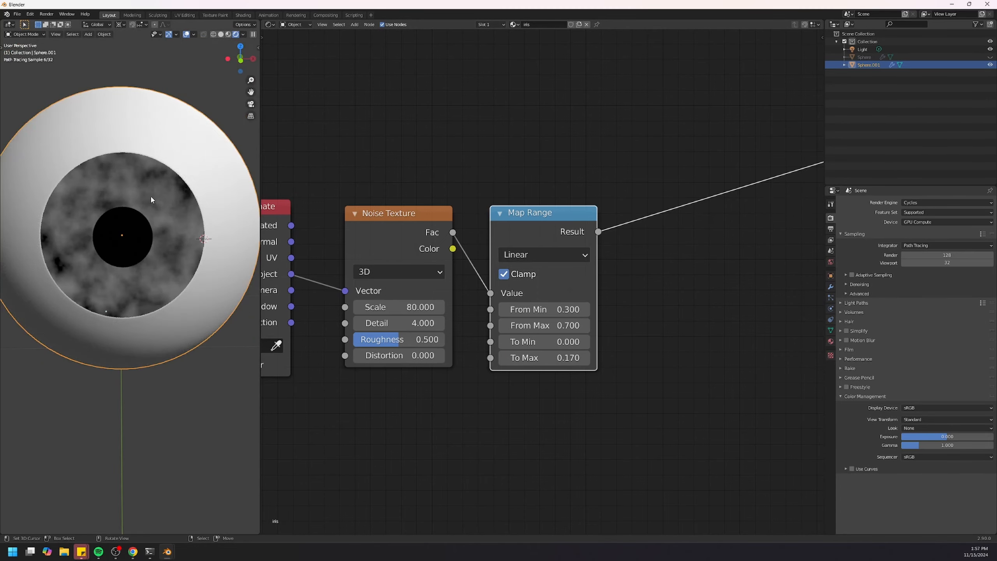
- Insert a Math node set to Add after the noise Map Range
scroll(533, 219, down, 3)
scroll(533, 217, down, 3)
middle_drag(580, 223, 470, 294)
key(shift+a)
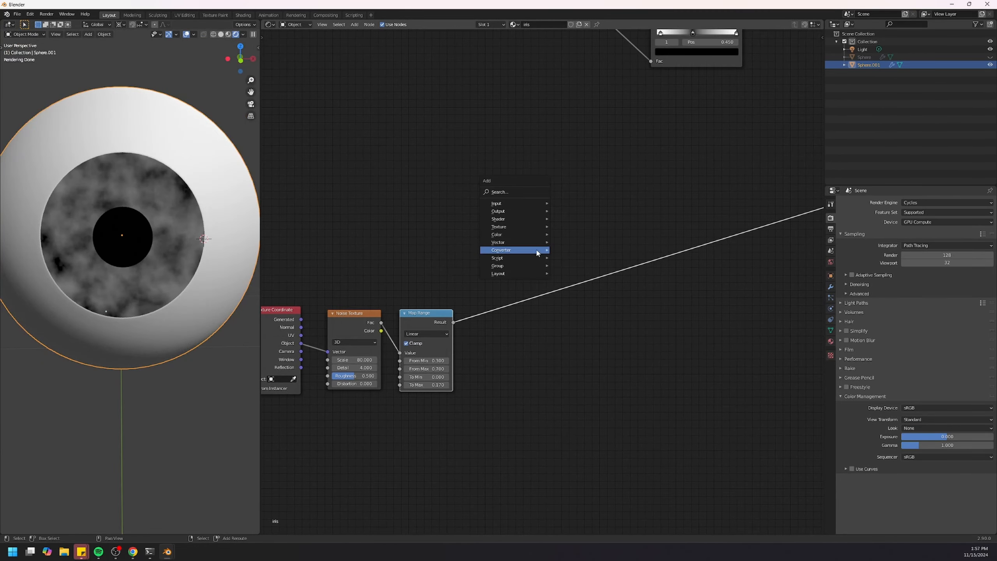
mouse_move(532, 247)
click(566, 310)
click(601, 243)
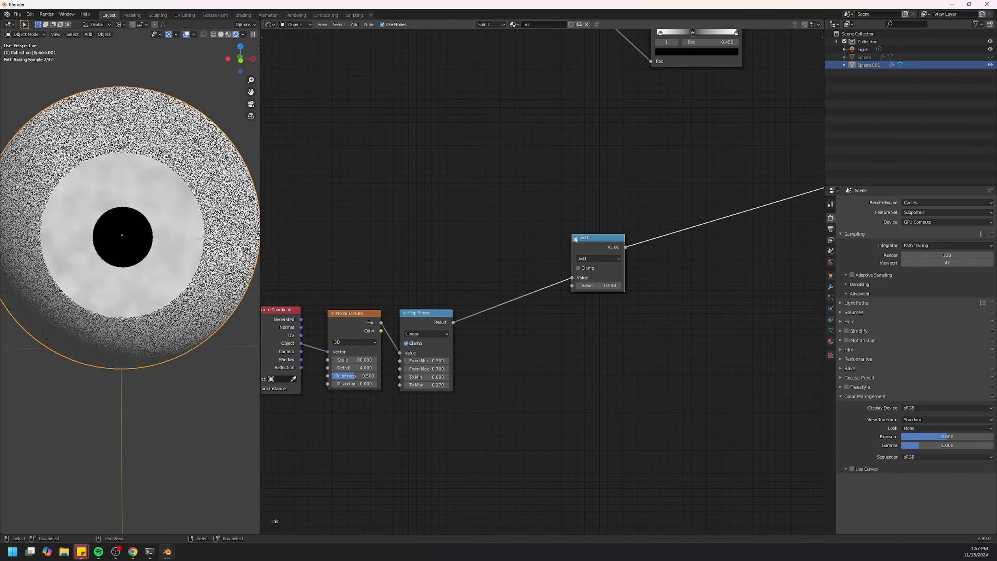
- Preview the radial gradient from the Map Range node that follows the Length node
scroll(608, 320, down, 2)
middle_drag(548, 263, 682, 381)
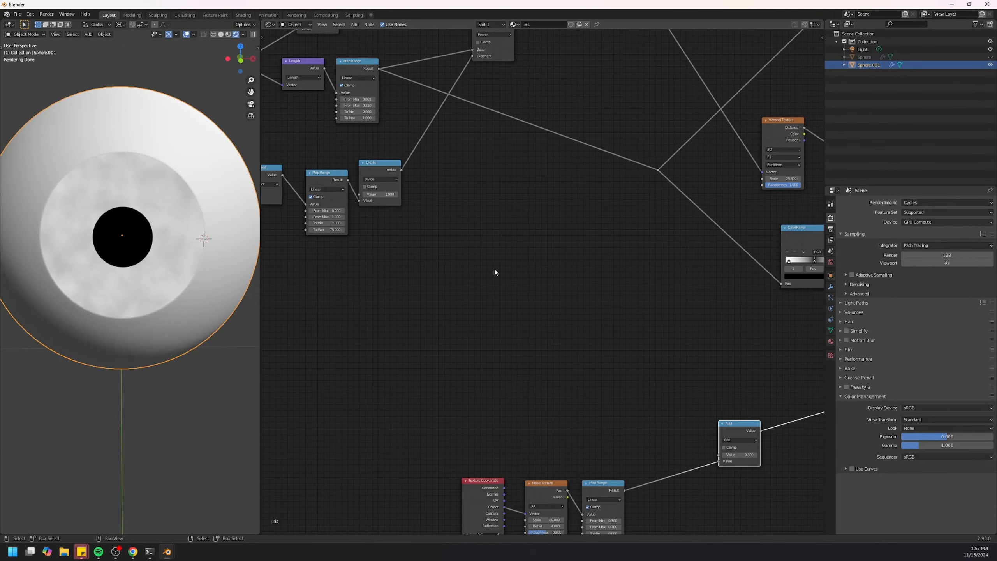
middle_drag(482, 262, 616, 346)
ctrl+shift+click(487, 147)
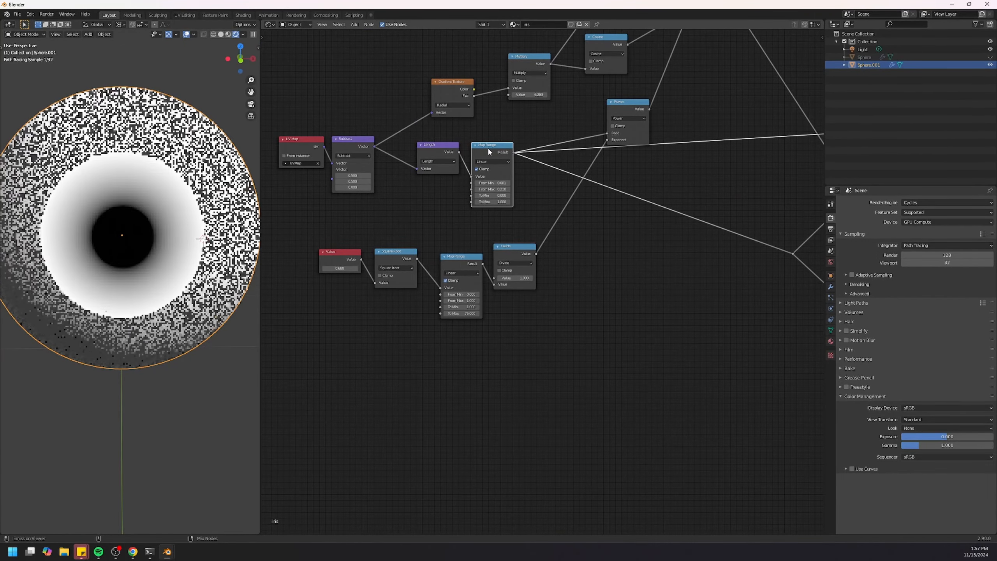
middle_drag(667, 255, 503, 199)
scroll(502, 199, down, 5)
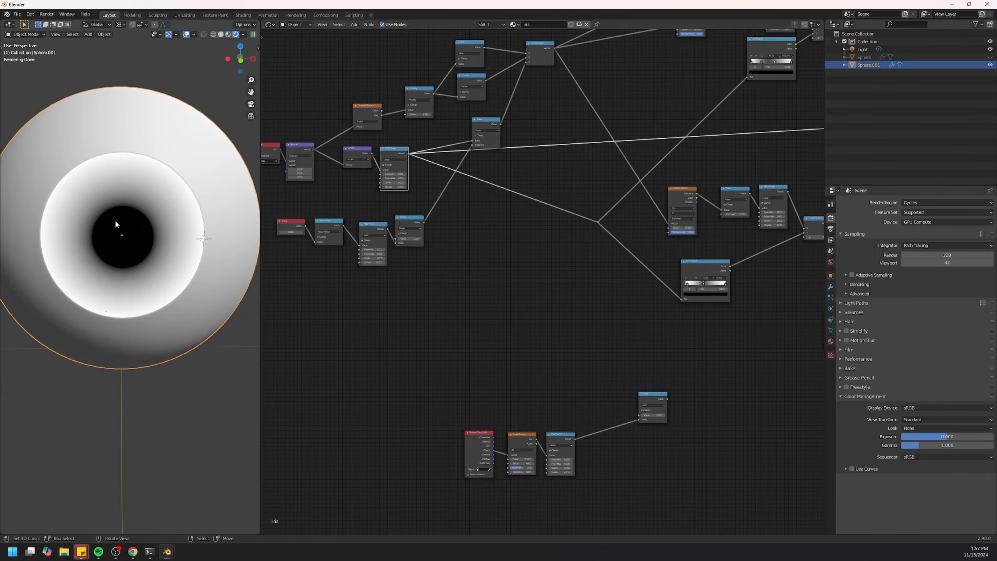
- Connect the radial Map Range's Result to the Add node's first Value input and preview the combined gradient and noise
mouse_move(407, 153)
mouse_down()
mouse_move(673, 407)
mouse_move(660, 405)
mouse_up()
middle_drag(660, 406, 555, 368)
scroll(555, 368, up, 3)
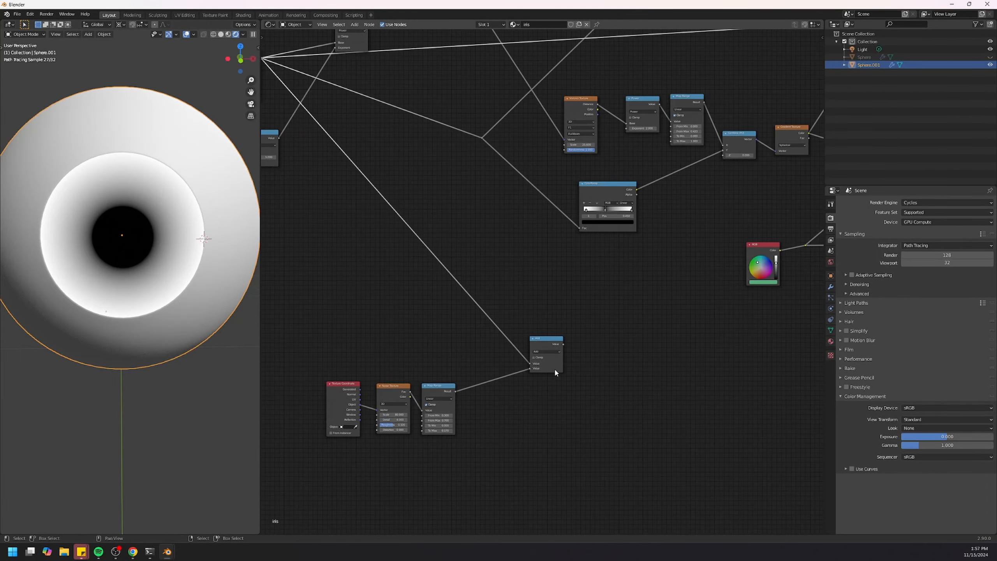
middle_drag(160, 210, 104, 203)
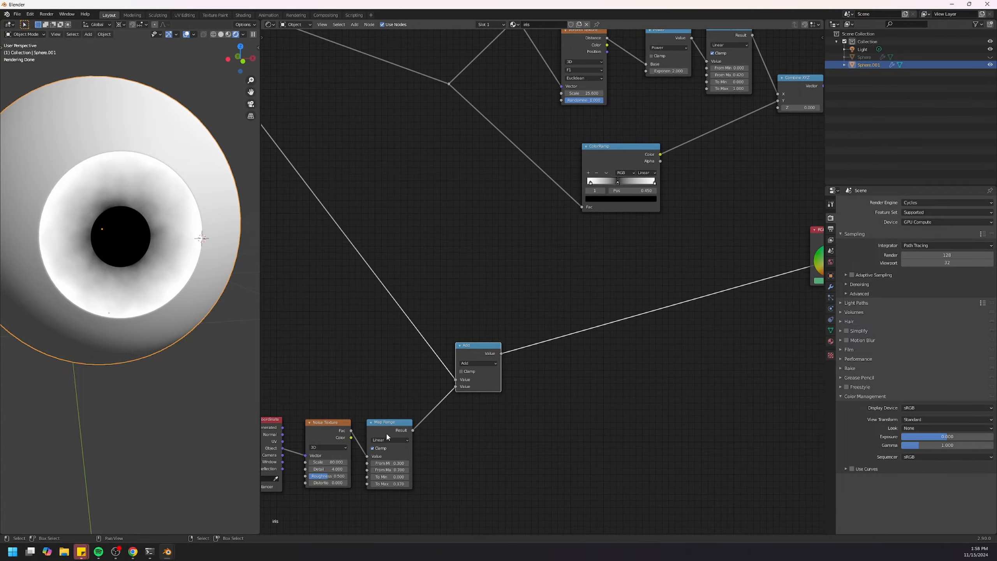
- Duplicate the noise Map Range node and insert the copy after the Add node
click(387, 436)
key(shift+d)
click(599, 357)
drag(599, 359, 568, 328)
scroll(569, 328, up, 1)
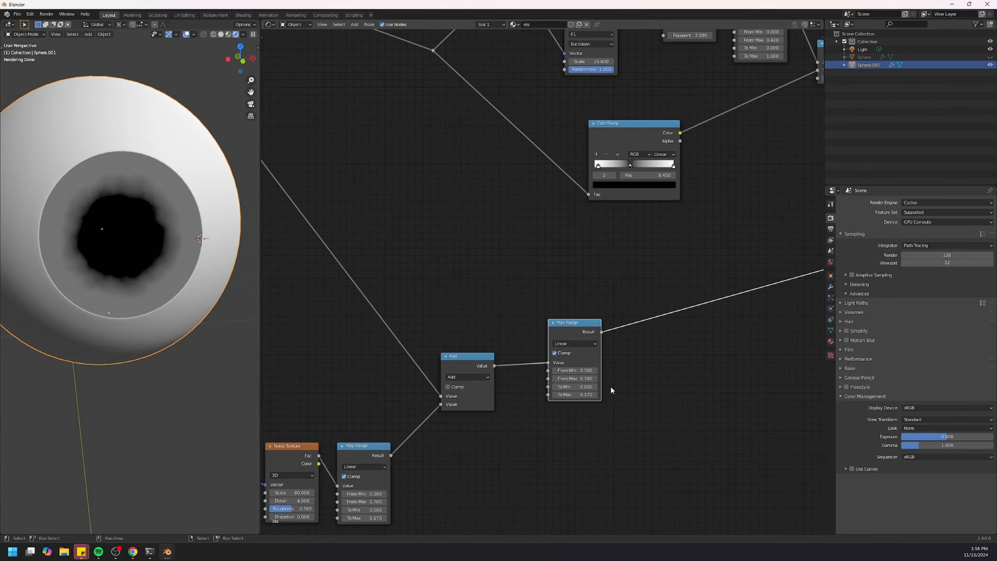
- Set the duplicated Map Range's To Min to 1 and To Max to 0 to invert the ring mask
scroll(142, 231, up, 1)
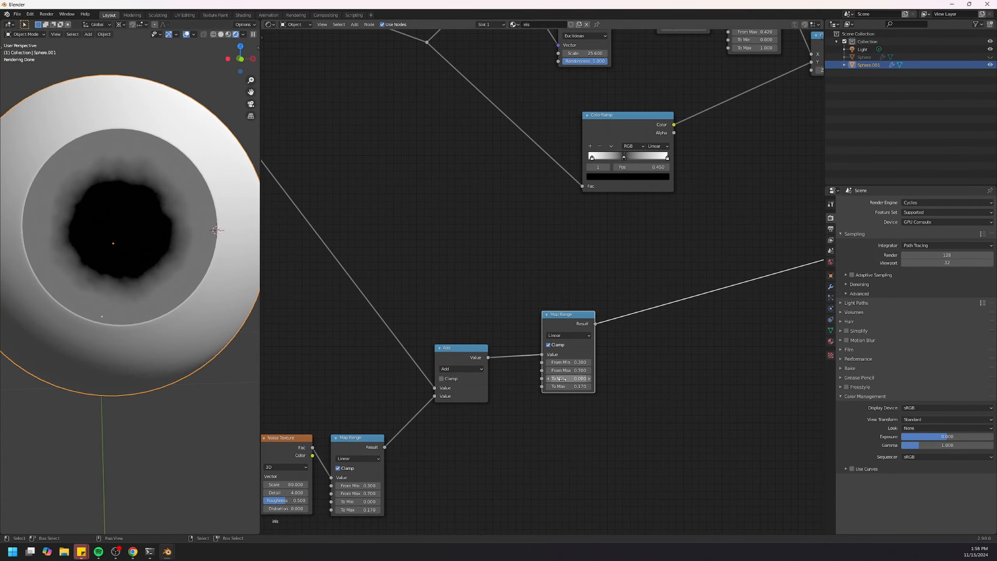
key(Tab)
text(0)
key(Return)
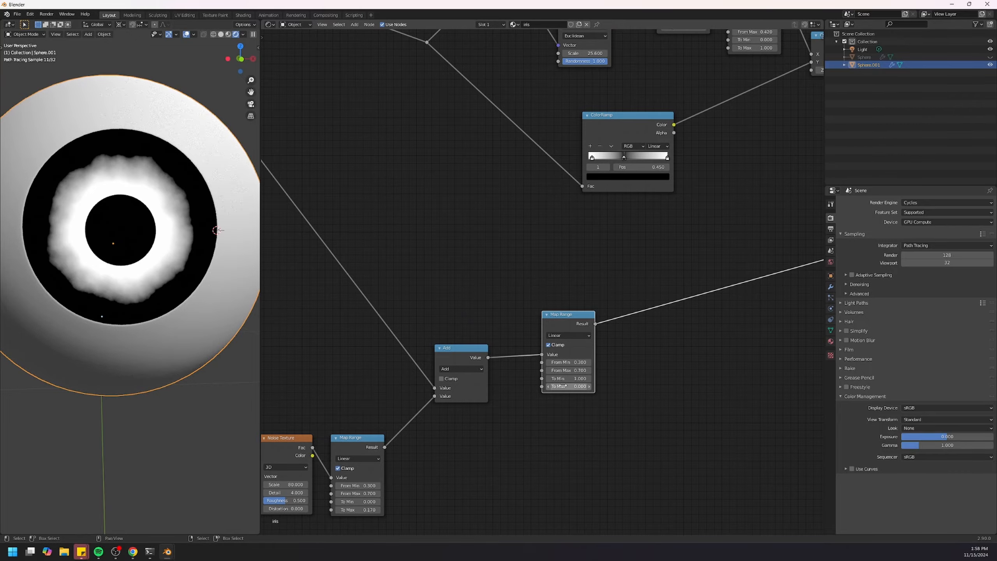
- Set From Min to 0.15 and From Max to 0.56 on the Map Range node after the Add node
middle_drag(198, 202, 191, 203)
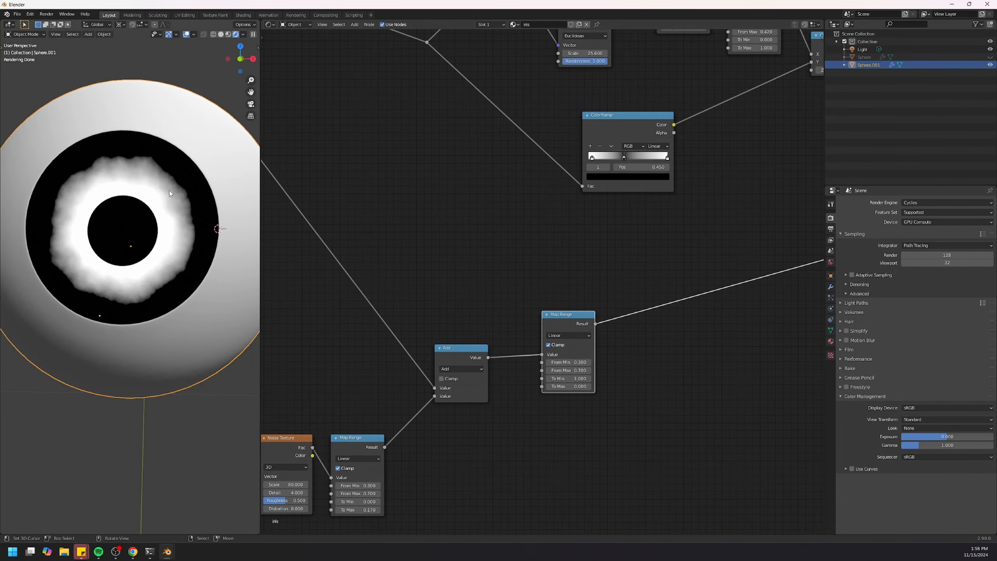
middle_drag(578, 357, 570, 332)
scroll(570, 333, up, 1)
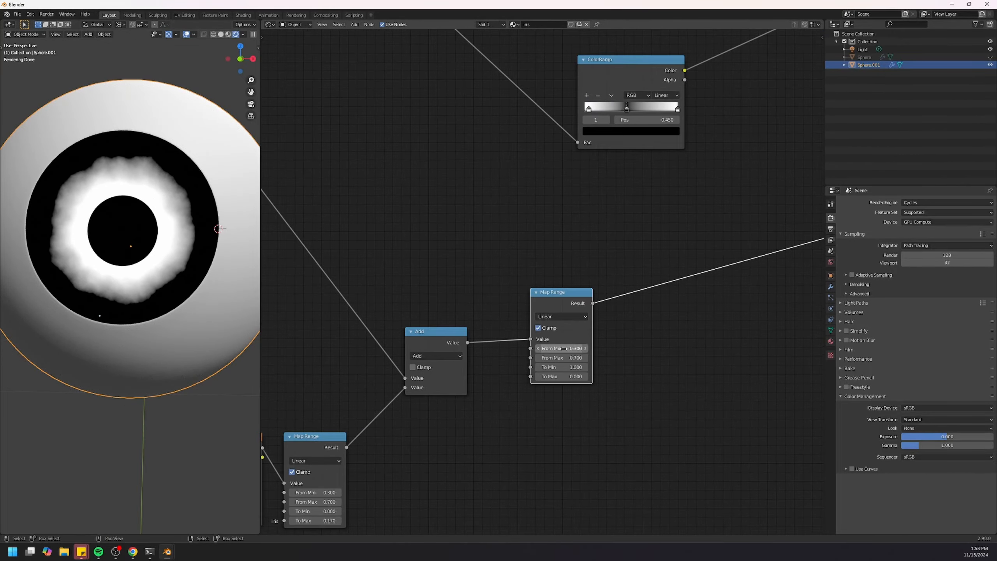
drag(565, 348, 497, 357)
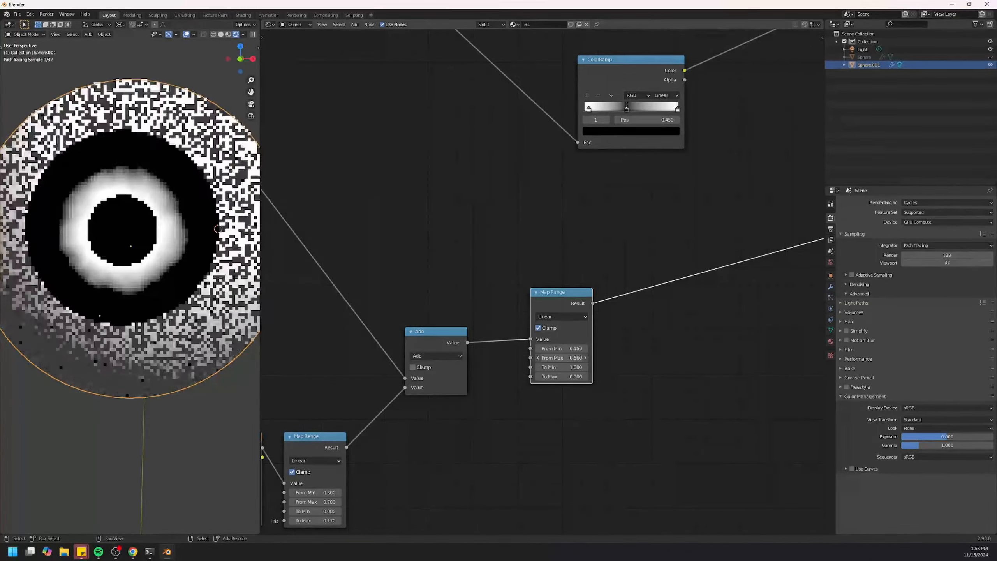
drag(561, 357, 573, 358)
- Make room around the green RGB node and insert a MixRGB node on its output link, feeding Color1
middle_drag(637, 330, 568, 377)
scroll(599, 338, down, 5)
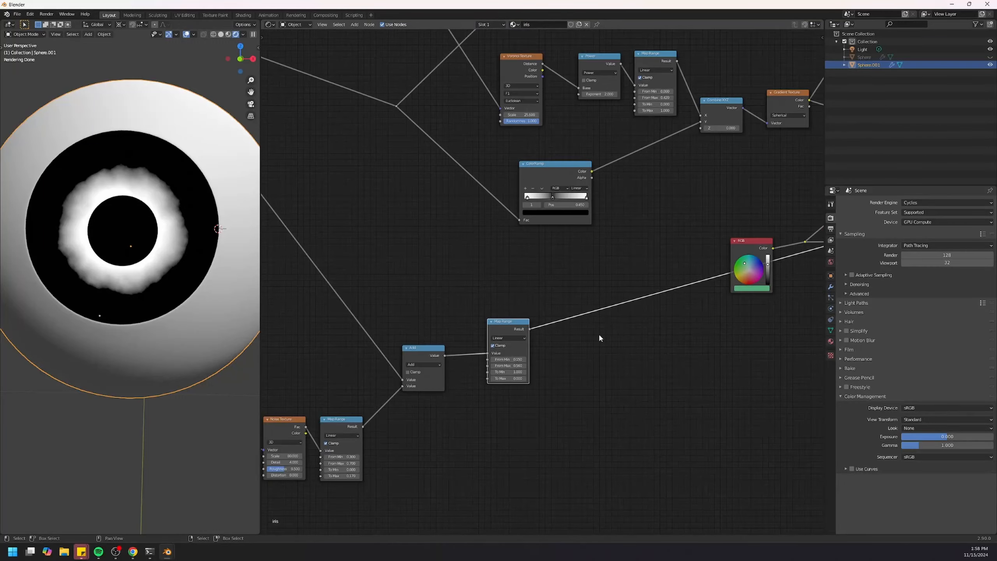
drag(515, 330, 591, 385)
middle_drag(624, 388, 516, 423)
scroll(516, 423, up, 2)
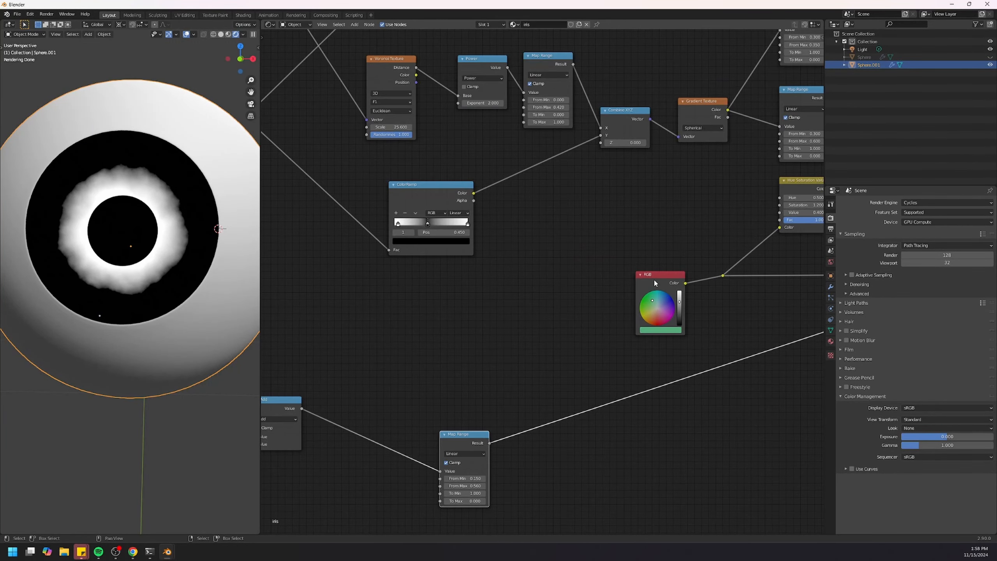
drag(654, 283, 460, 288)
key(shift+a)
mouse_move(620, 226)
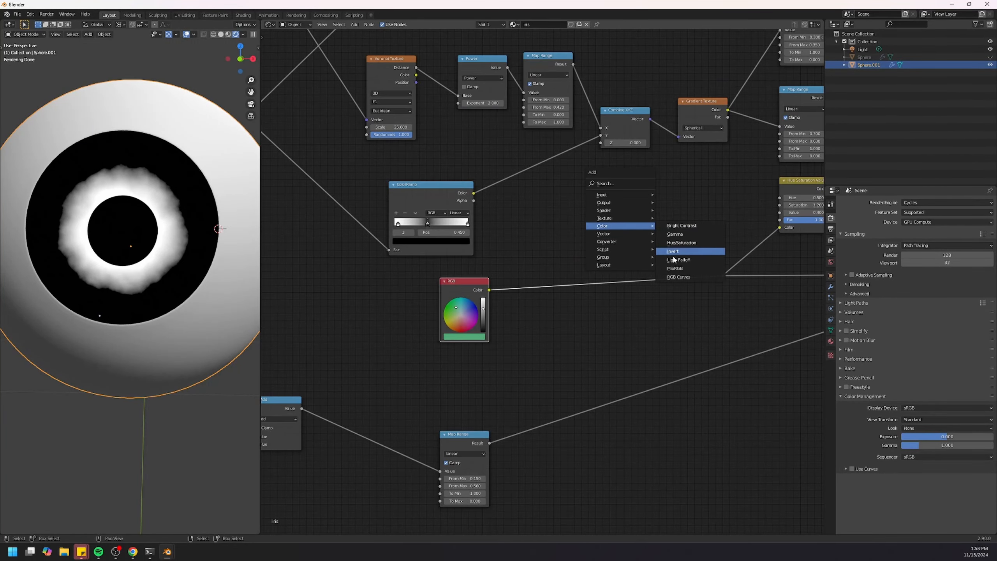
click(672, 270)
click(601, 310)
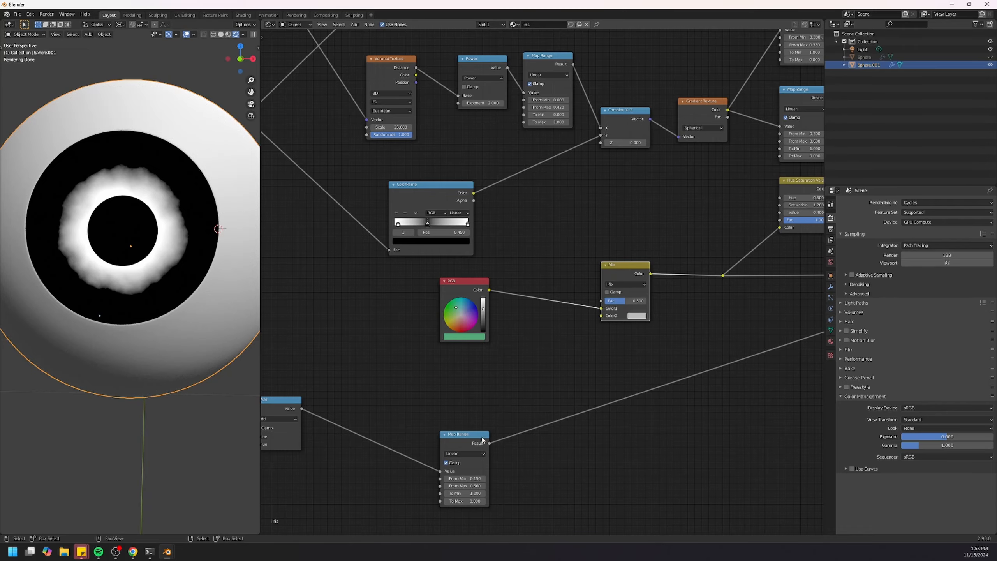
- Duplicate the green RGB node and connect the copy's Color to the Mix node's Color2
drag(483, 440, 473, 404)
click(479, 291)
key(shift+d)
click(410, 354)
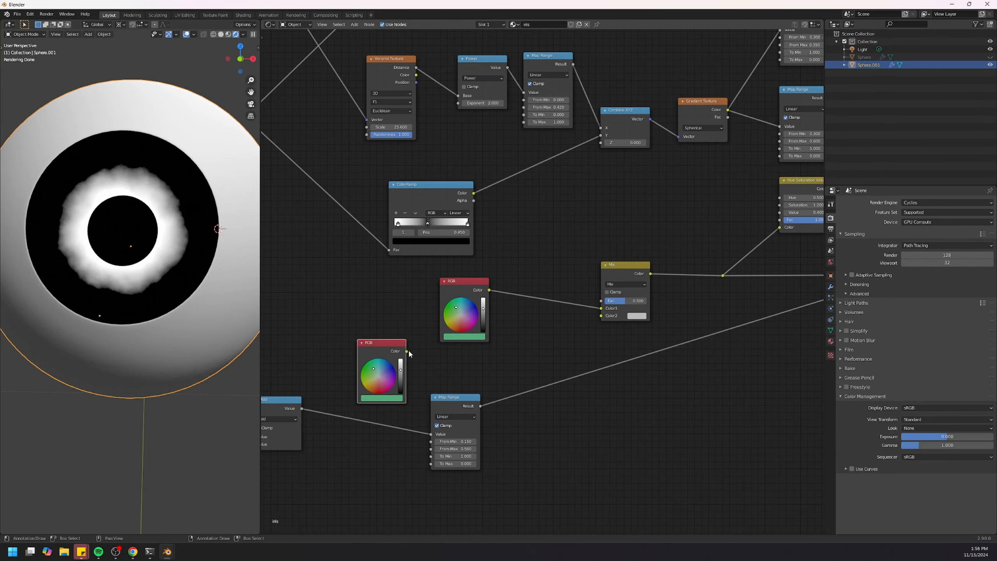
drag(607, 312, 602, 315)
- Connect the ring mask Map Range's Result to the Mix node's Fac and stack the two RGB nodes neatly above it
drag(480, 406, 601, 302)
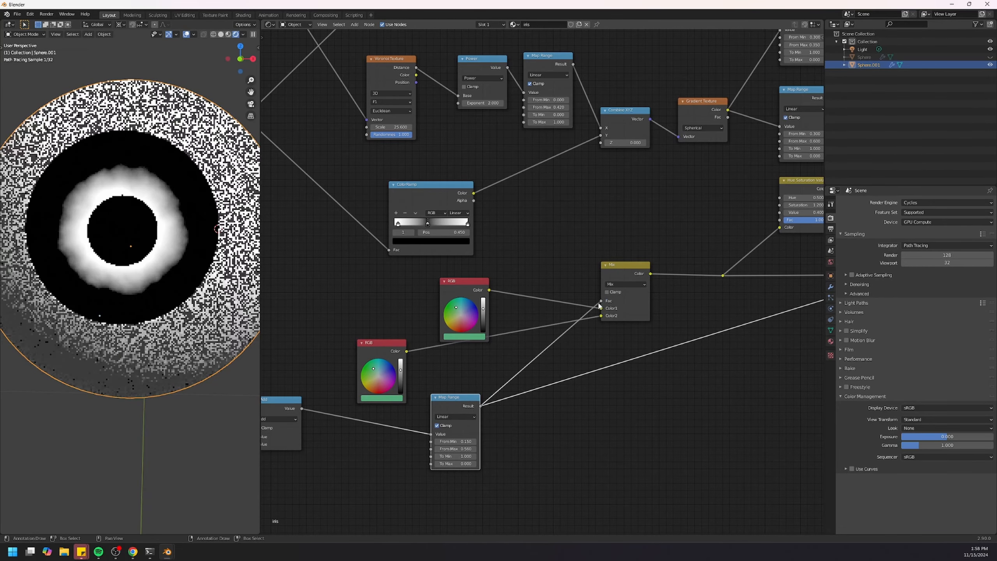
drag(453, 400, 443, 460)
drag(377, 343, 456, 358)
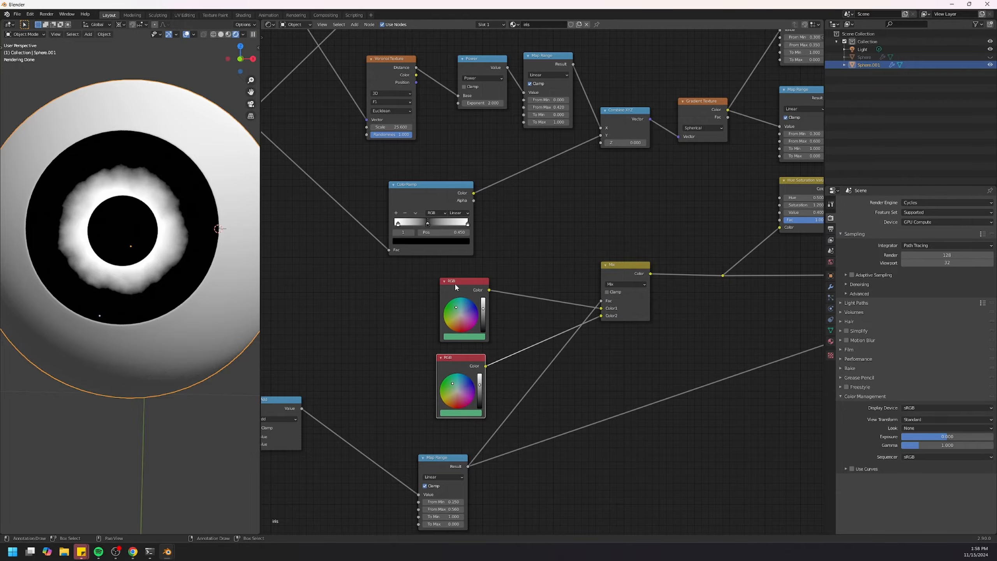
drag(467, 288, 465, 282)
- Change the duplicated RGB node's color to an orange-brown
scroll(522, 338, up, 2)
middle_drag(527, 348, 535, 316)
mouse_move(474, 337)
mouse_down()
mouse_move(482, 329)
mouse_move(471, 326)
mouse_up()
click(440, 373)
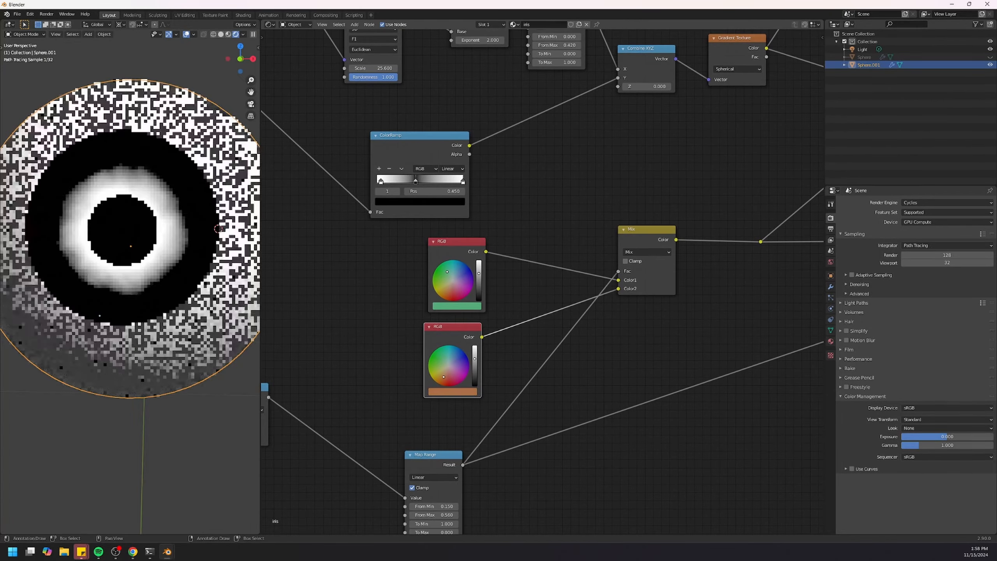
- Preview the Principled BSDF as the material's surface and inspect the two-tone iris on the eyeball
scroll(422, 366, down, 8)
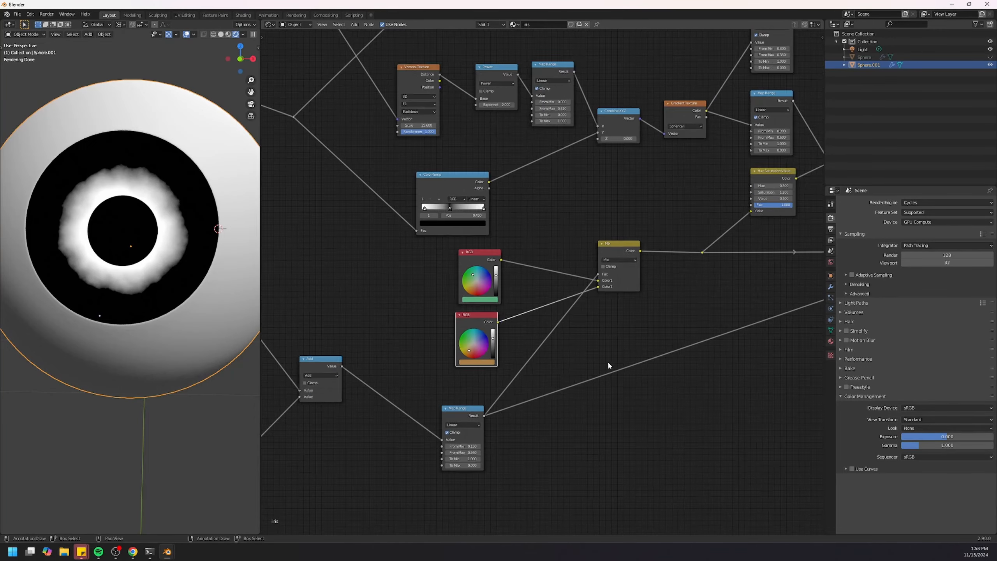
middle_drag(593, 319, 675, 430)
middle_drag(562, 345, 455, 362)
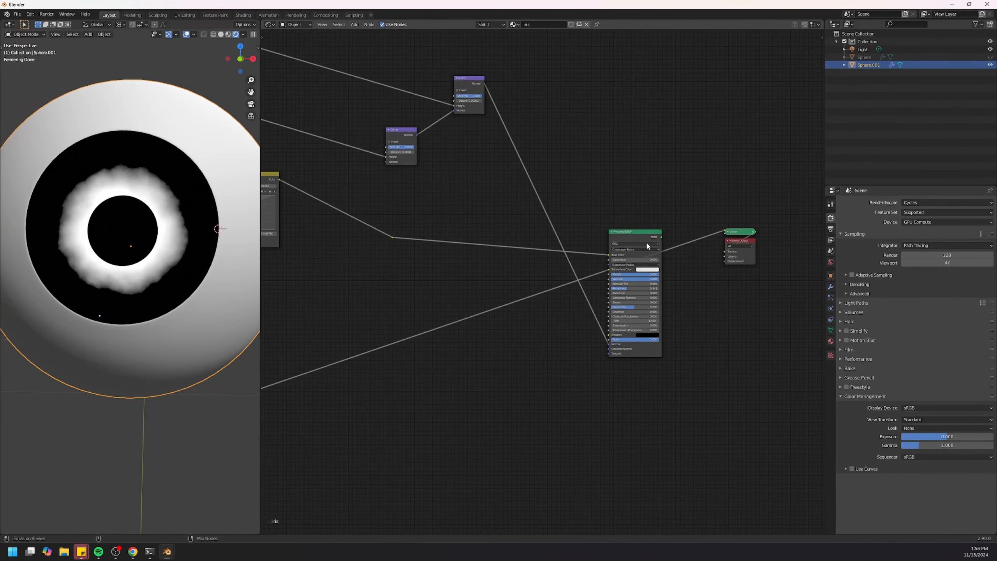
ctrl+shift+click(643, 239)
scroll(168, 236, down, 4)
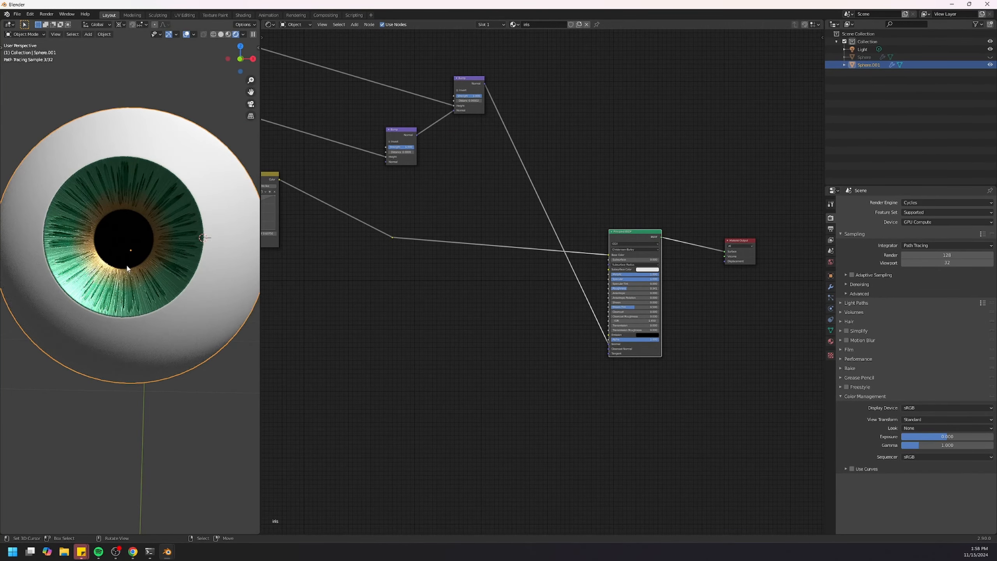
middle_drag(168, 235, 150, 257)
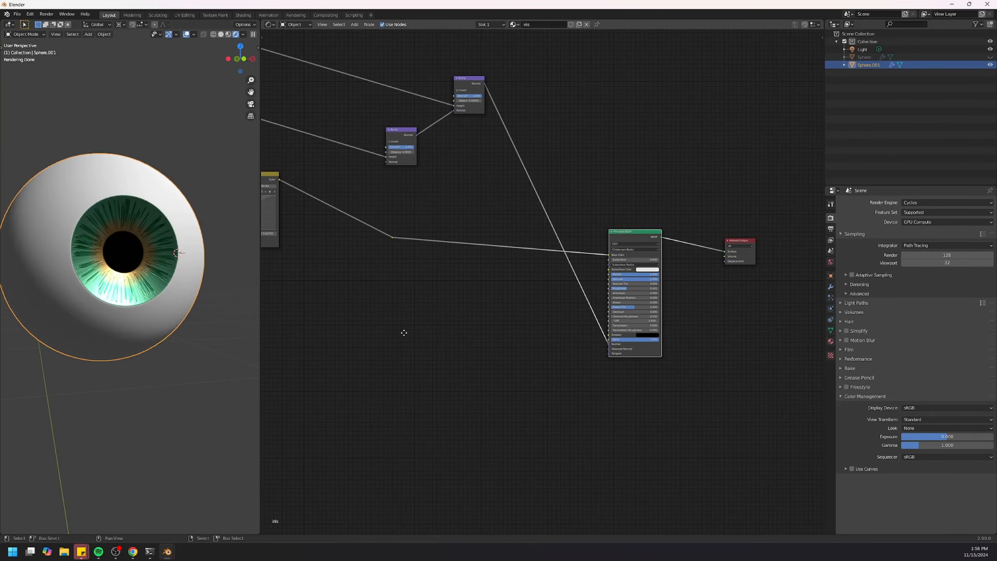
- Adjust the ring mask Map Range's blend falloff to From Min 0.06 and From Max 0.97
middle_drag(403, 332, 695, 320)
scroll(499, 374, down, 1)
middle_drag(499, 375, 774, 279)
middle_drag(496, 399, 675, 362)
scroll(407, 455, up, 2)
middle_drag(407, 454, 599, 353)
scroll(606, 415, up, 2)
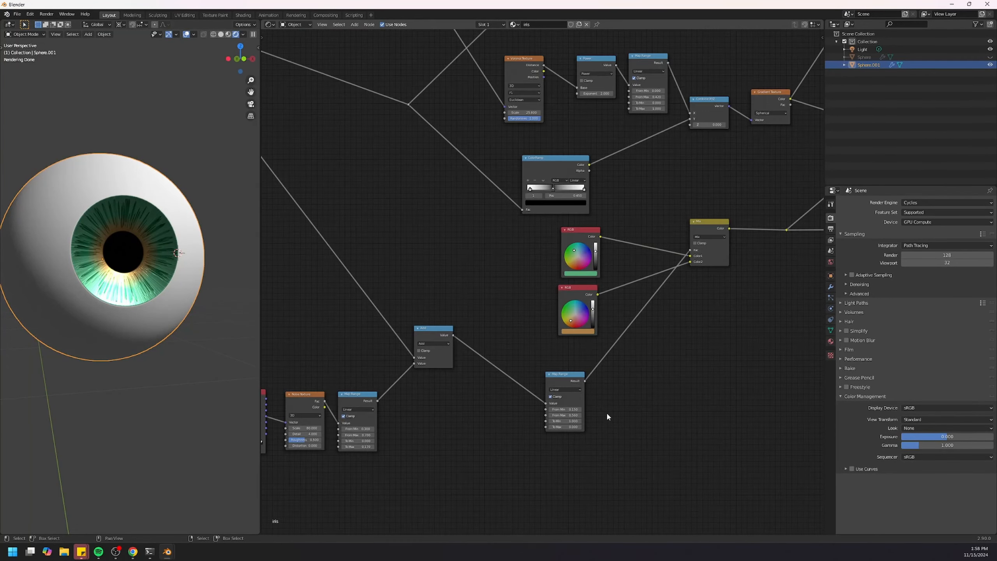
middle_drag(607, 416, 656, 362)
scroll(660, 404, up, 8)
drag(653, 381, 536, 325)
scroll(571, 380, up, 4)
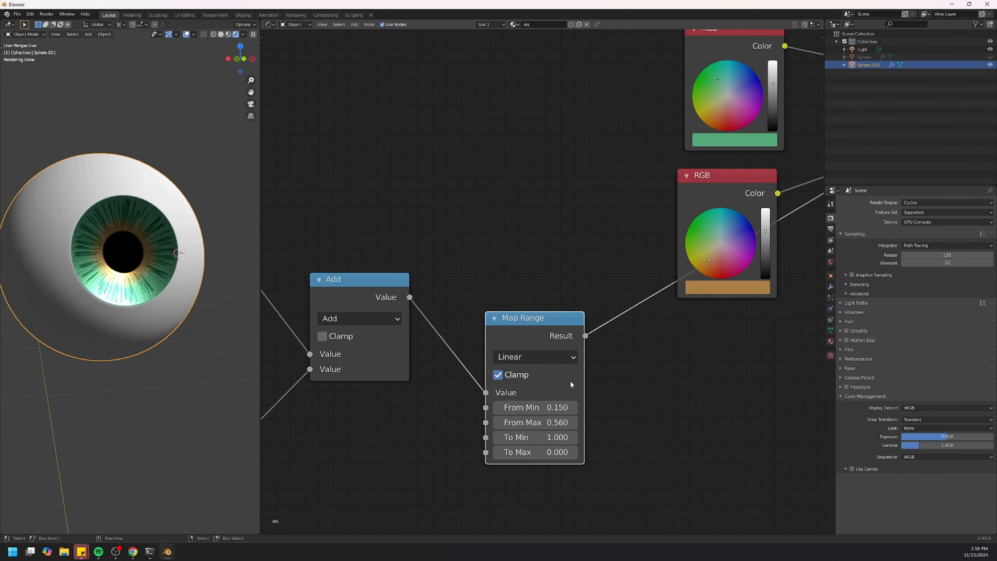
middle_drag(534, 417, 537, 355)
mouse_move(537, 358)
mouse_down()
mouse_move(574, 359)
mouse_move(546, 344)
mouse_move(569, 344)
mouse_move(544, 344)
mouse_up()
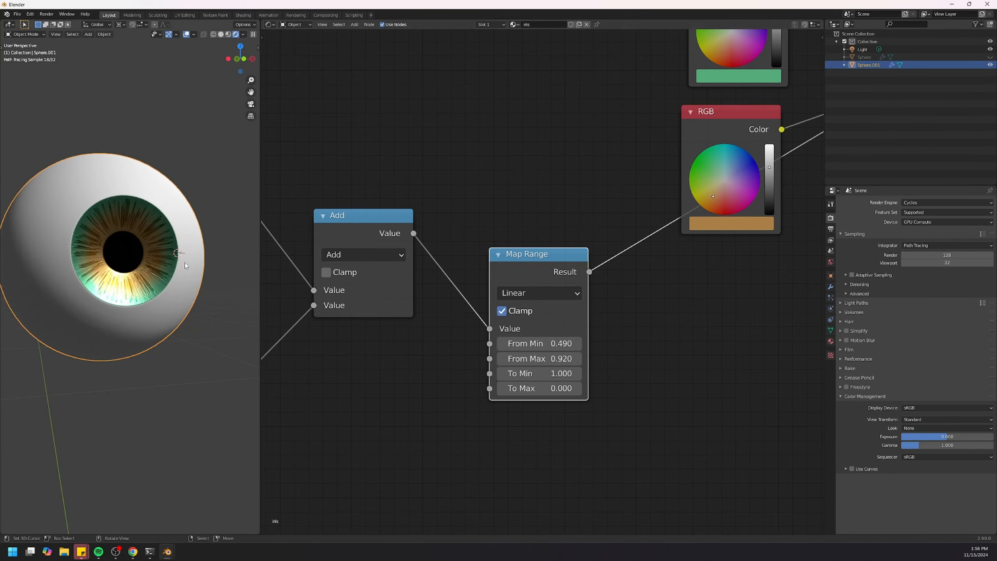
middle_drag(167, 263, 149, 265)
mouse_move(537, 344)
mouse_down()
mouse_move(503, 343)
mouse_move(548, 358)
mouse_up()
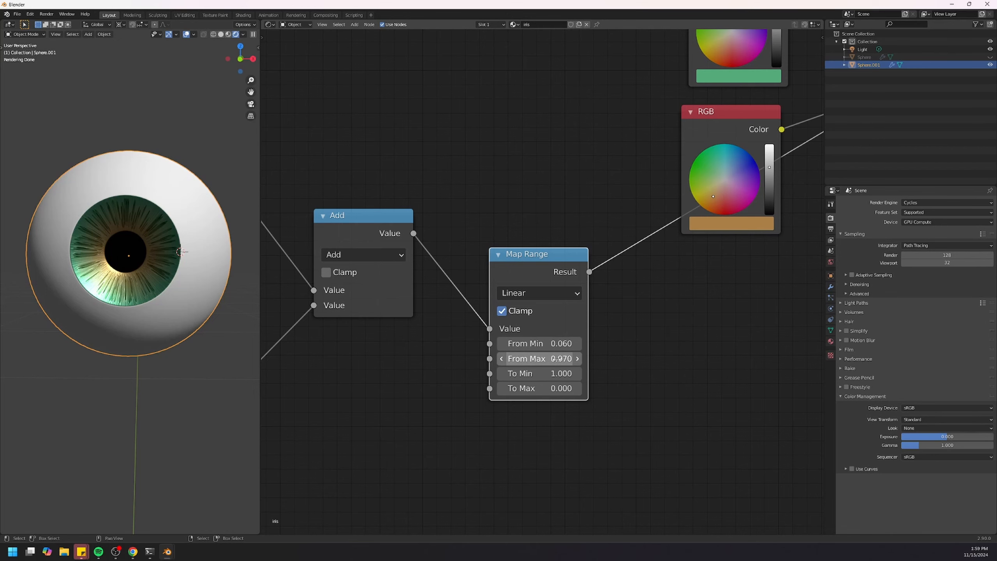
- Add a Value input node below the Add node and set it to 0.2
scroll(456, 374, down, 4)
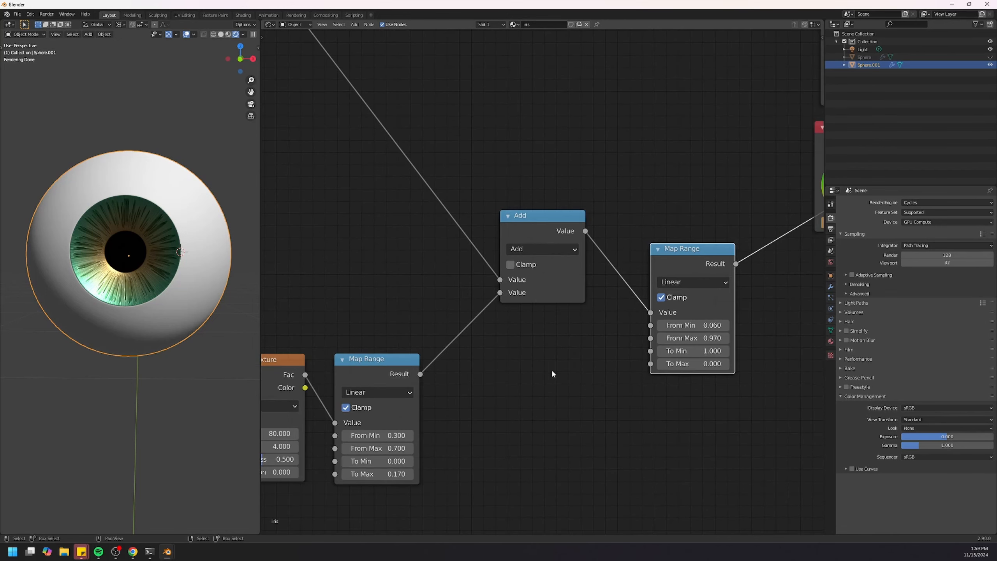
scroll(552, 349, up, 1)
key(shift+a)
mouse_move(554, 331)
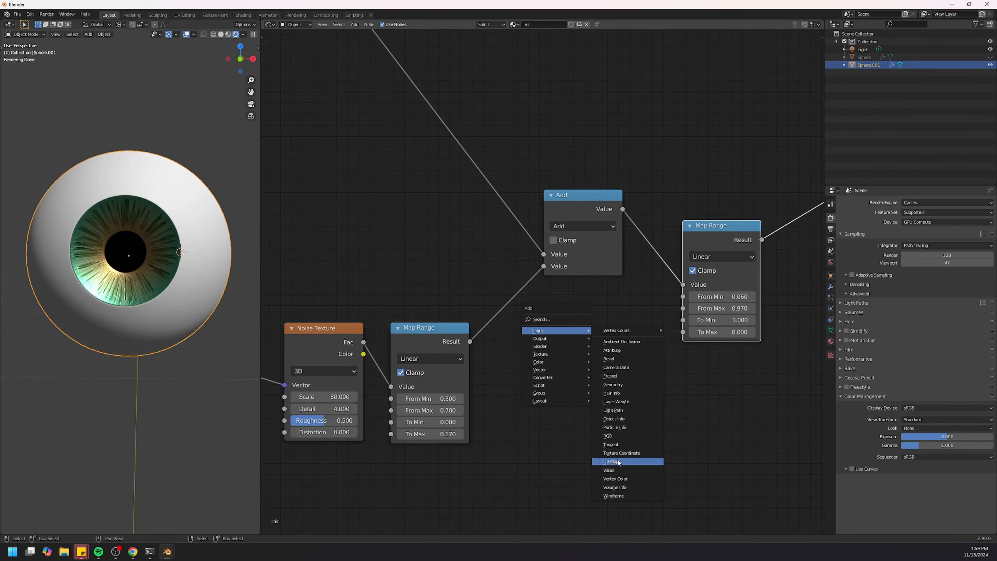
click(616, 472)
click(557, 378)
scroll(559, 381, up, 1)
middle_drag(565, 405, 488, 406)
click(458, 394)
key(Return)
click(590, 357)
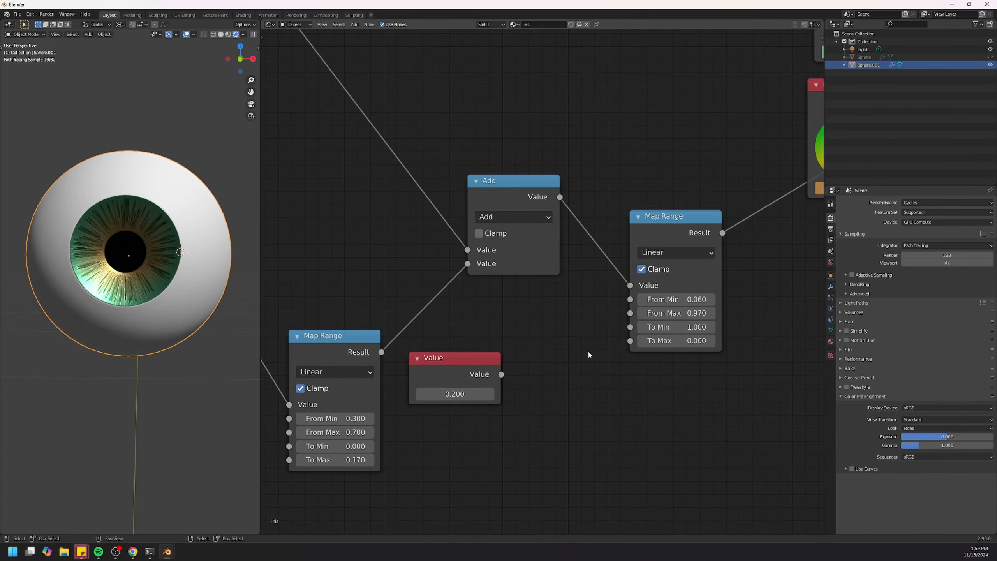
- Duplicate the ring mask Map Range and connect the Value node to the copy's Value input
middle_drag(645, 386, 517, 416)
drag(522, 319, 523, 317)
scroll(622, 353, up, 3)
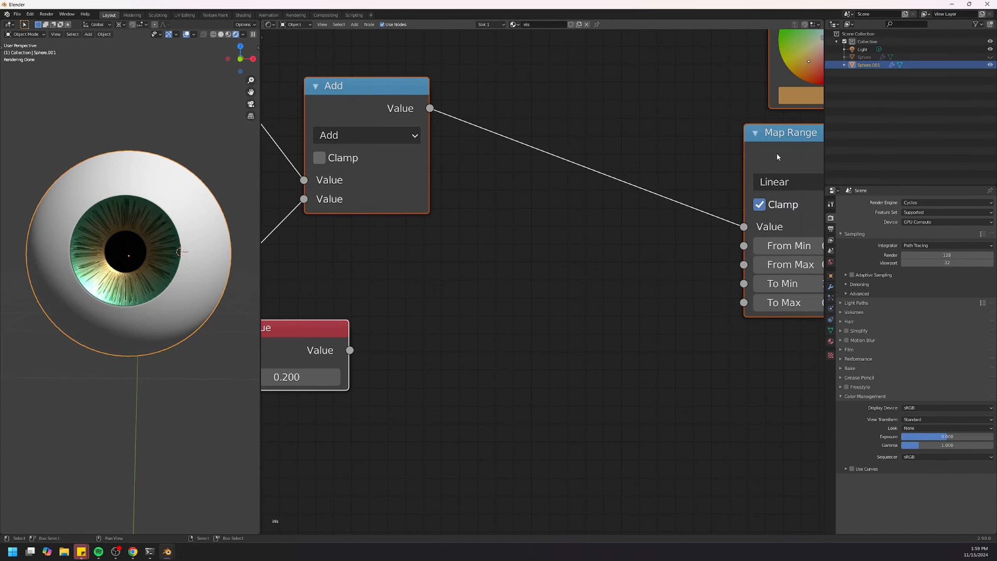
key(shift+d)
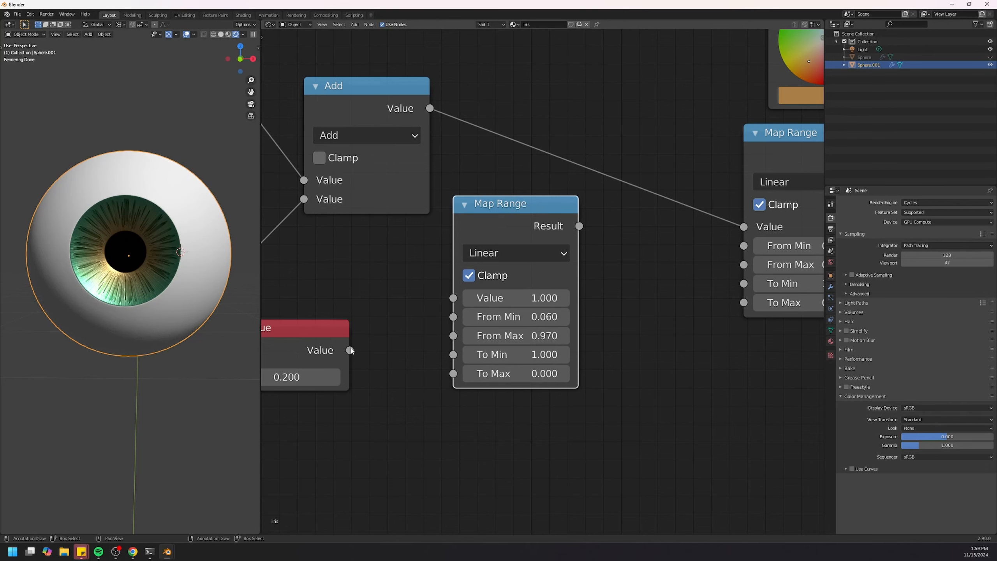
drag(351, 350, 454, 298)
middle_drag(522, 226, 520, 220)
drag(517, 215, 526, 233)
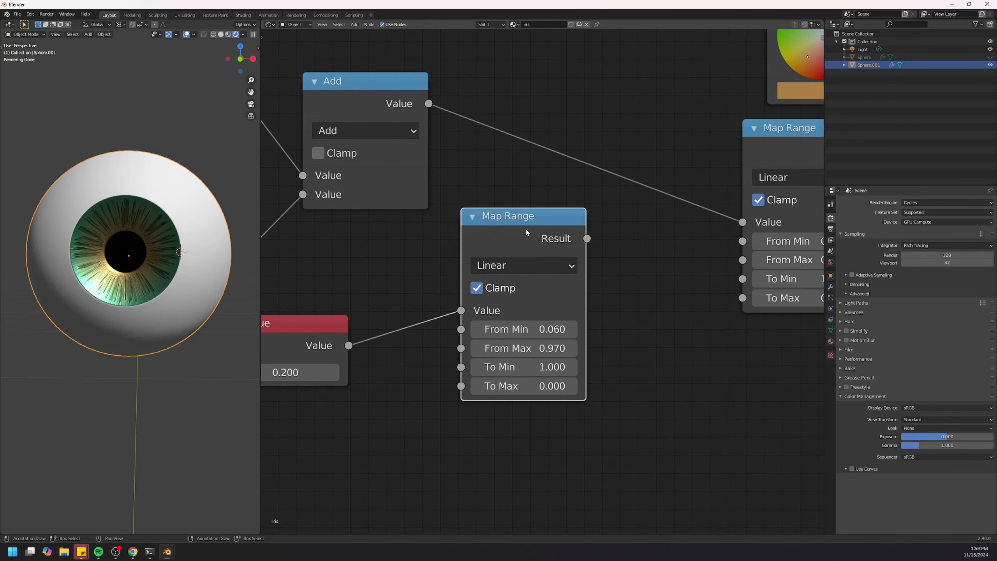
- Set the duplicated Map Range's From Min to 0, From Max to 1, To Min to 0.01 and To Max to 0.1
middle_drag(618, 337, 619, 334)
click(520, 327)
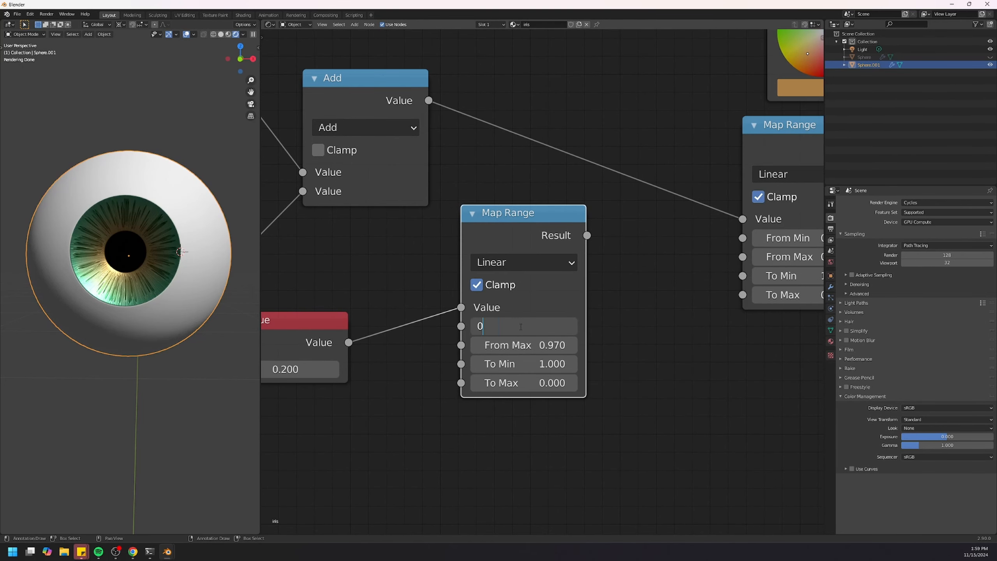
key(Tab)
text(1)
key(Return)
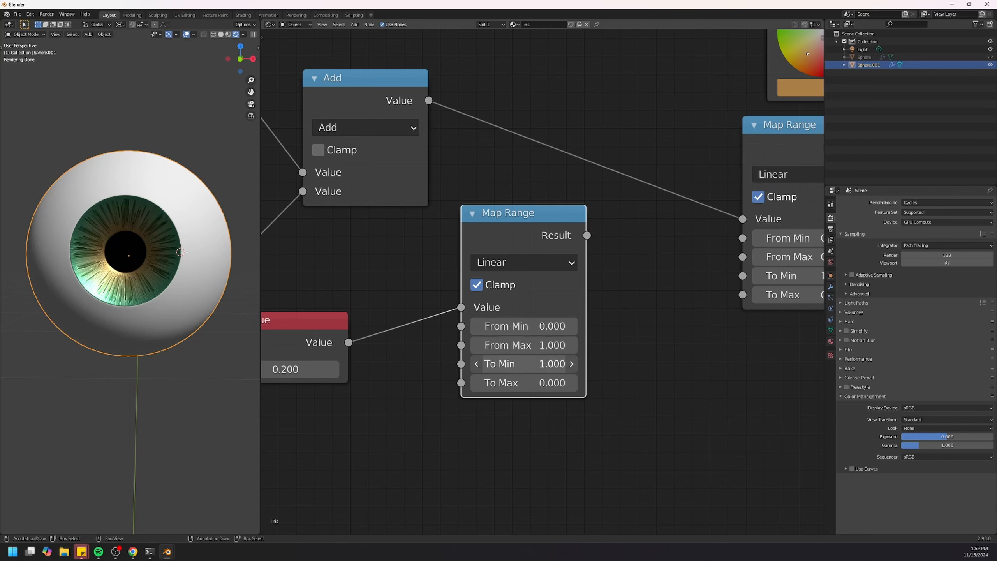
click(535, 366)
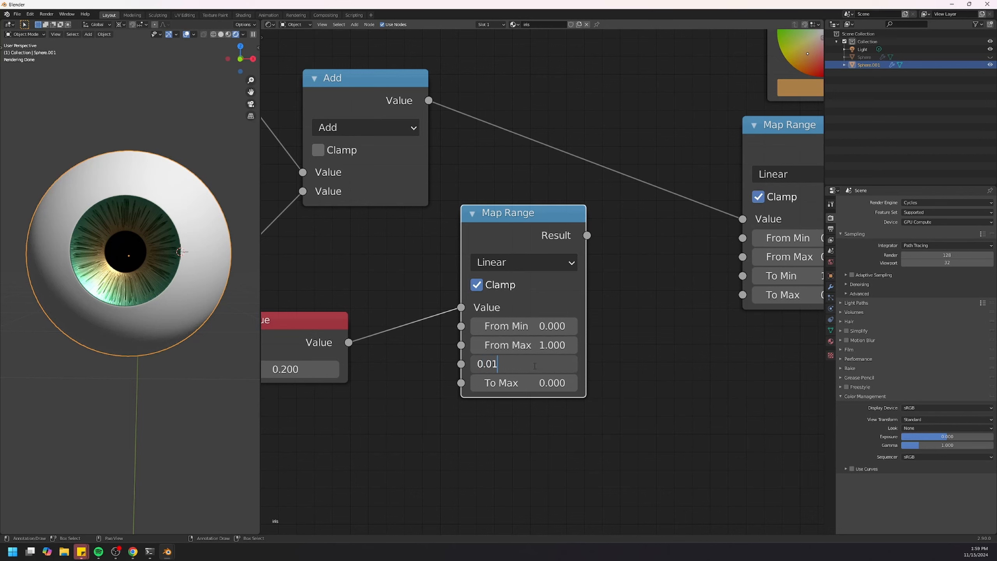
key(Tab)
text(.1)
key(Return)
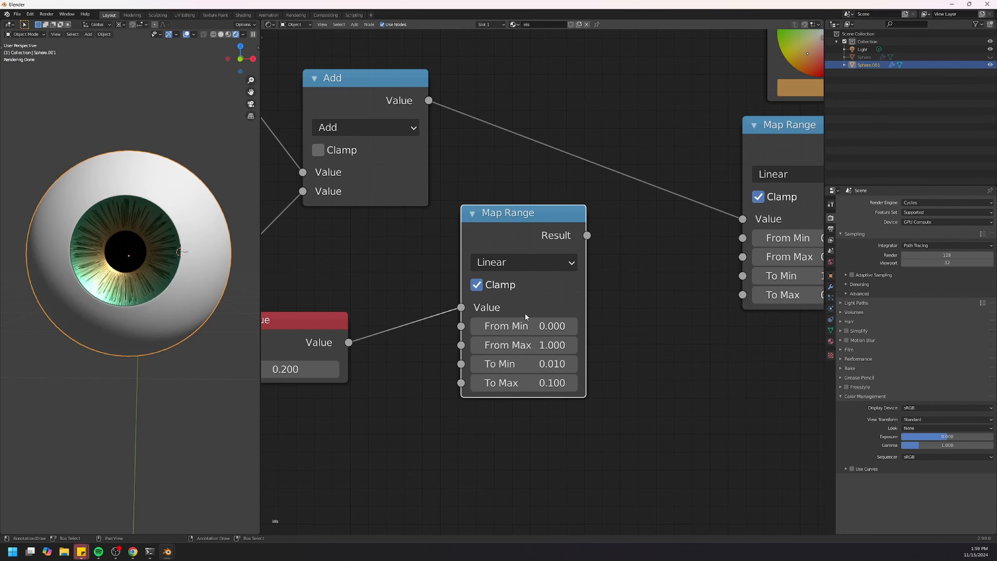
- Connect the new Map Range's Result to the ring mask Map Range's From Min input and reposition the new node
scroll(540, 296, down, 2)
drag(692, 250, 691, 245)
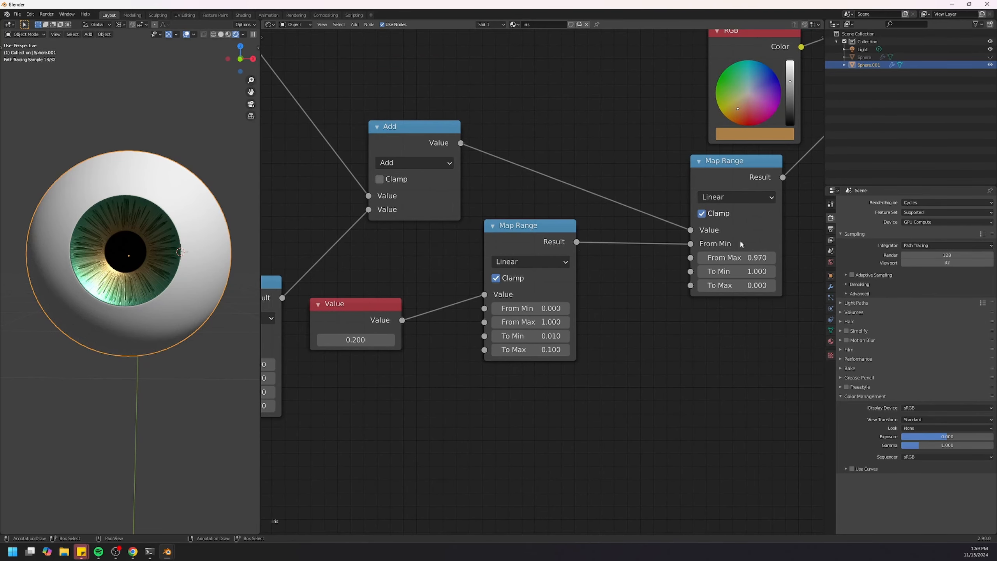
drag(511, 240, 513, 215)
- Duplicate the Value-driven Map Range with its input link kept, place it below the original and set its To Max to 1
key(ctrl+shift+d)
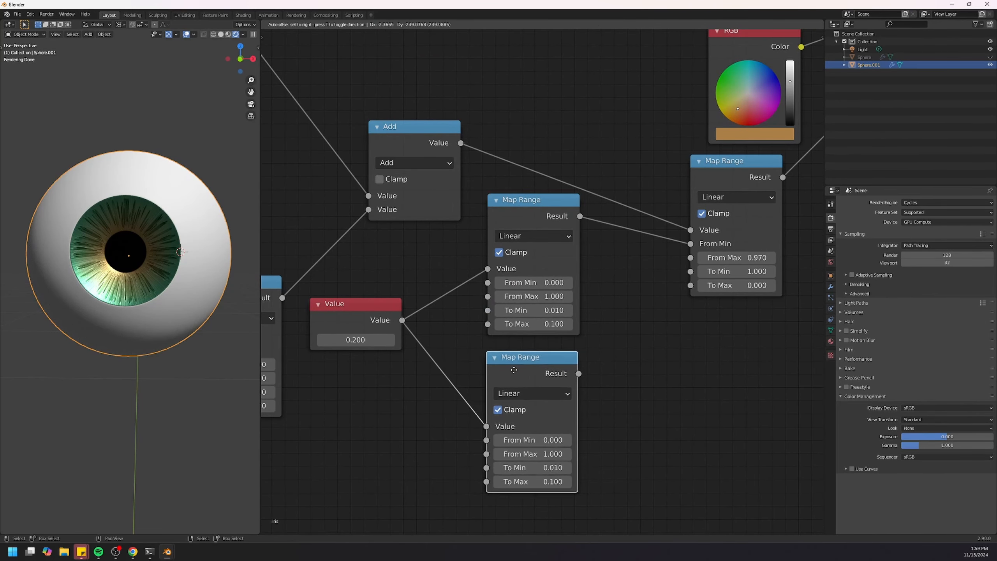
click(512, 371)
middle_drag(562, 367, 554, 320)
scroll(583, 400, up, 3)
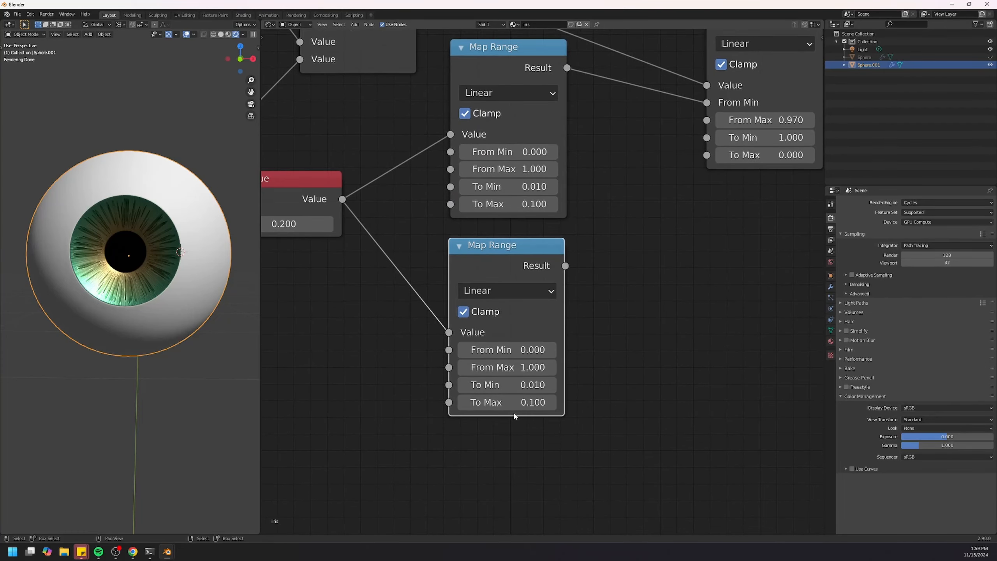
click(509, 385)
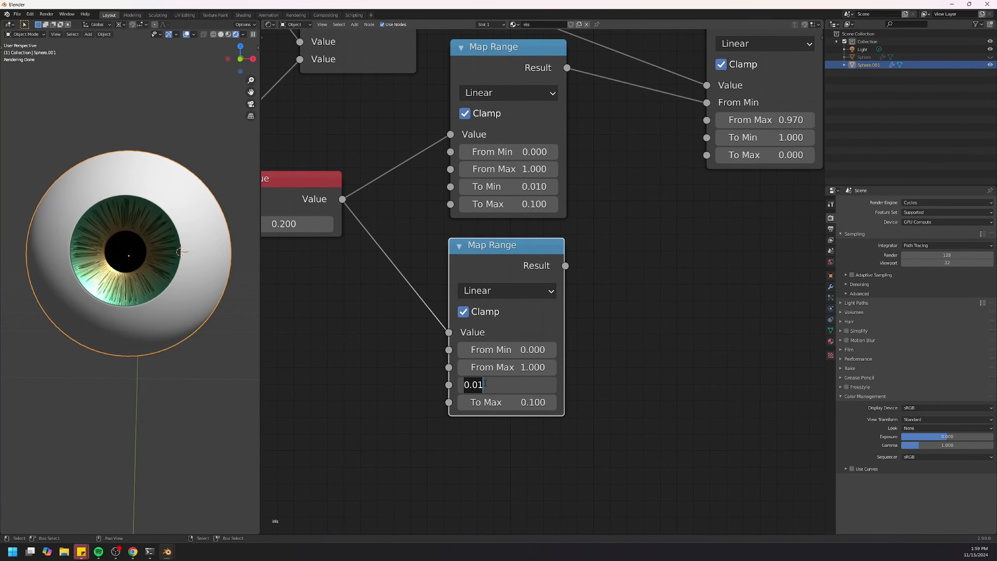
click(511, 402)
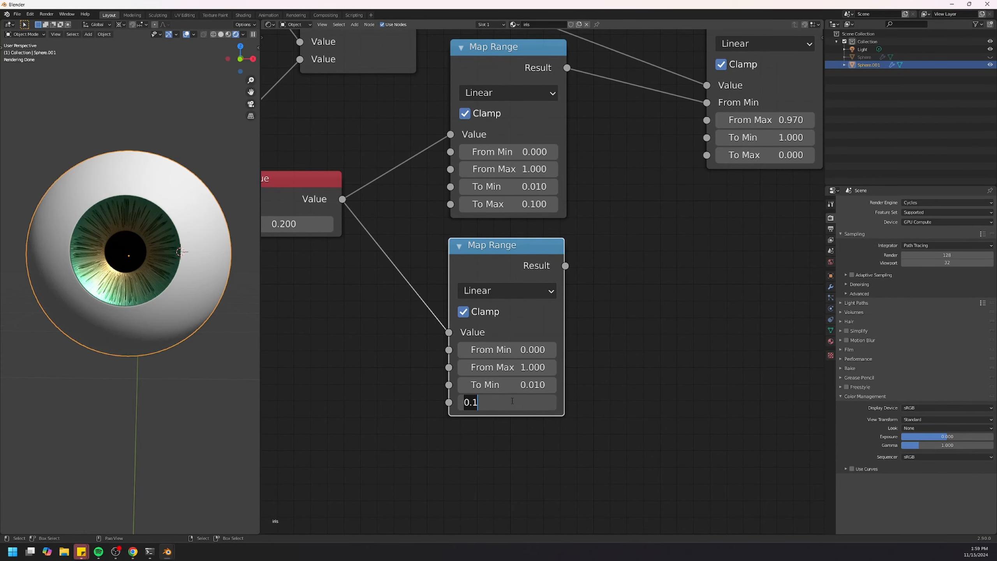
key(Return)
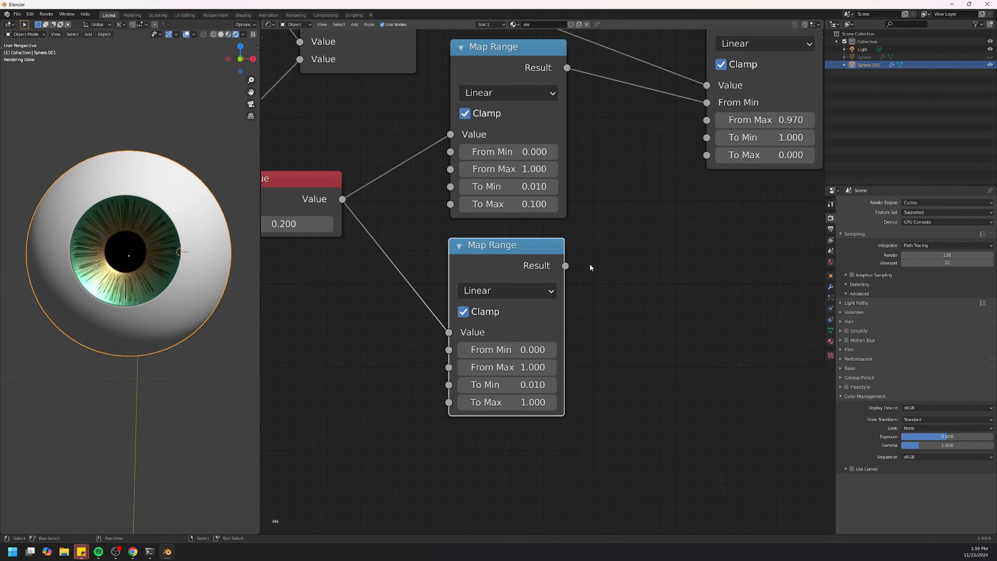
- Connect the lower Map Range's Result to the ring mask Map Range's From Max input and set the Value node to 0
middle_drag(590, 267, 541, 327)
drag(527, 327, 667, 188)
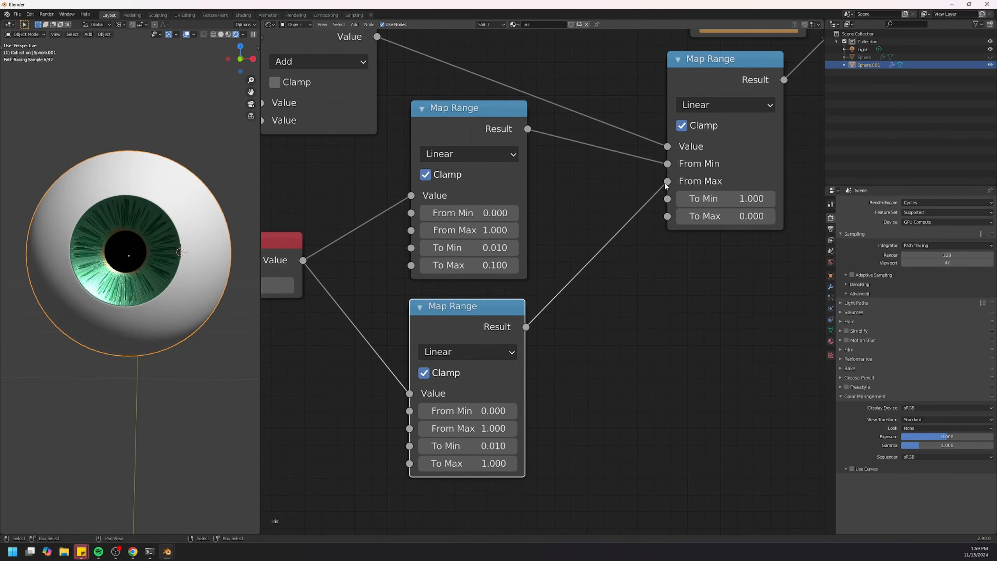
middle_drag(426, 251, 653, 233)
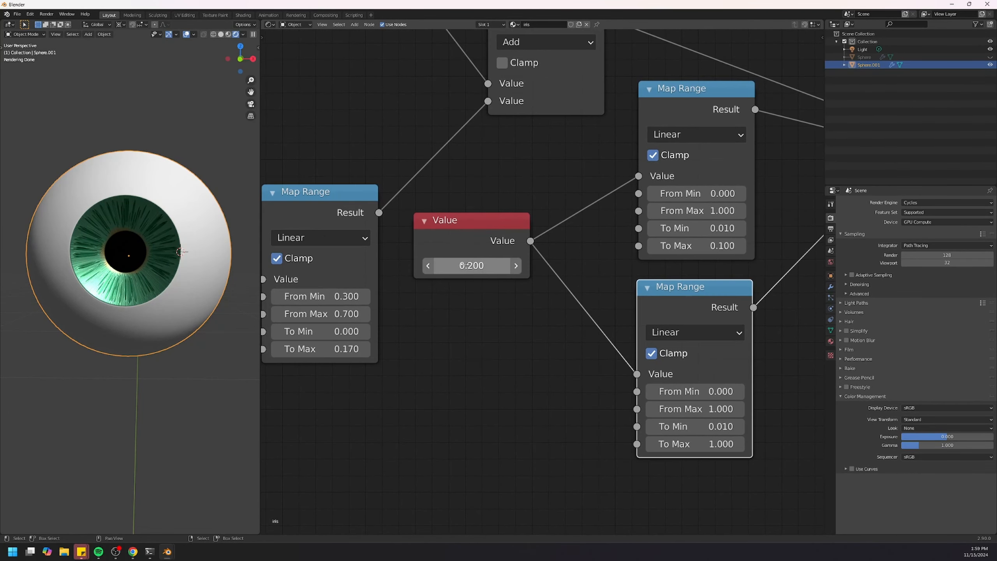
drag(477, 266, 452, 266)
click(470, 267)
key(Escape)
click(470, 267)
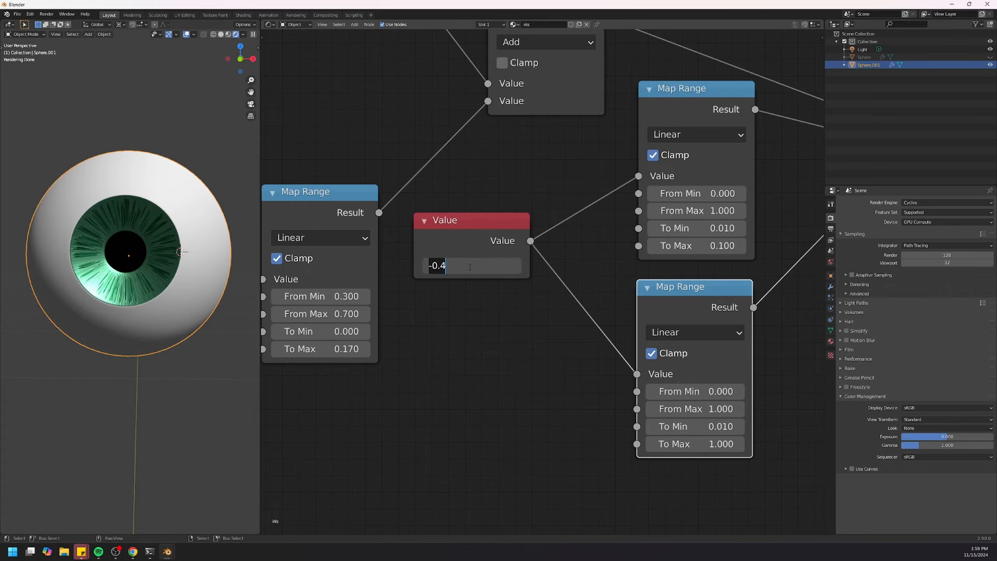
key(ctrl+a)
text(0)
key(Return)
- Raise the Value node to 1.08 to check how far the inner color spreads across the iris
scroll(148, 265, up, 4)
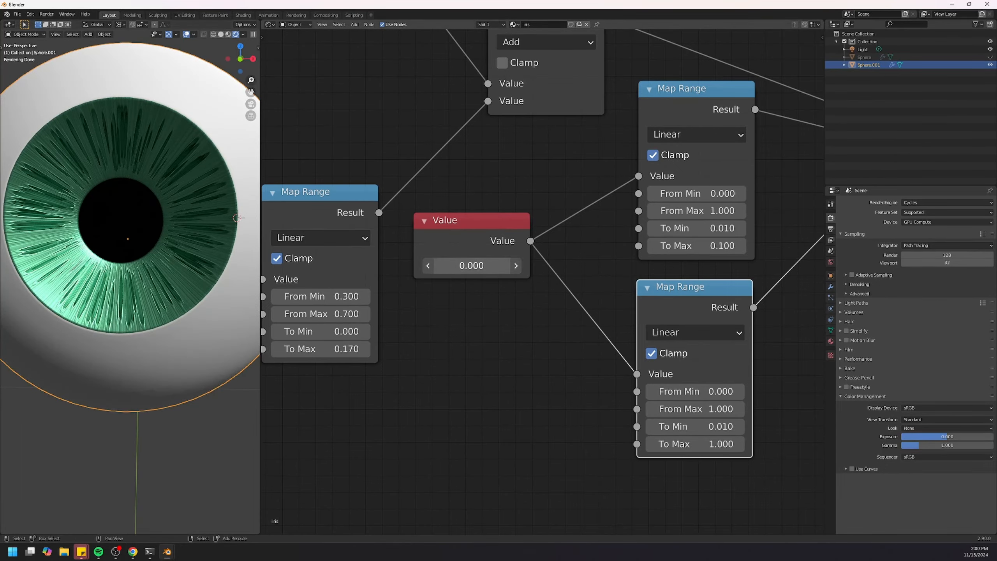
drag(470, 266, 557, 265)
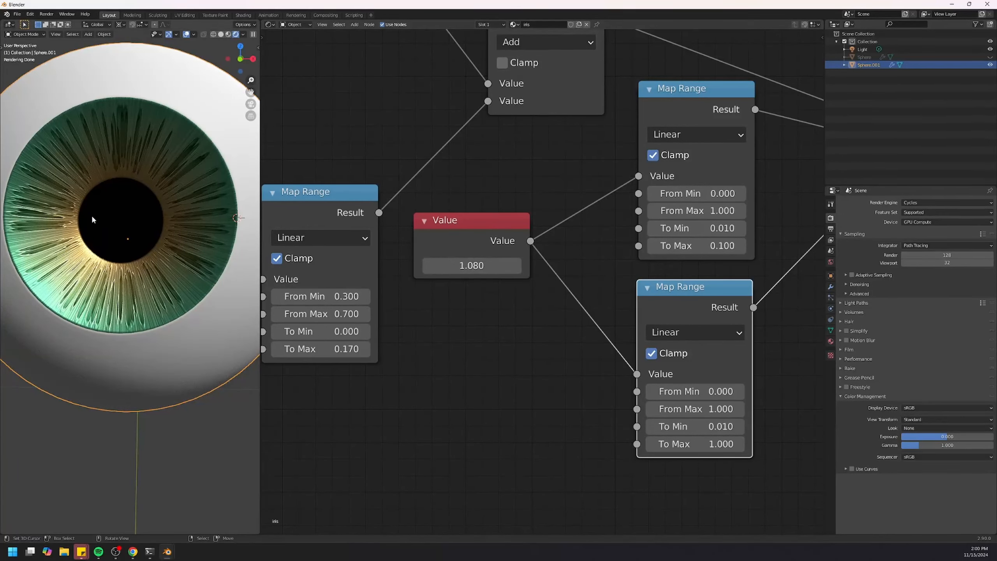
scroll(116, 249, down, 5)
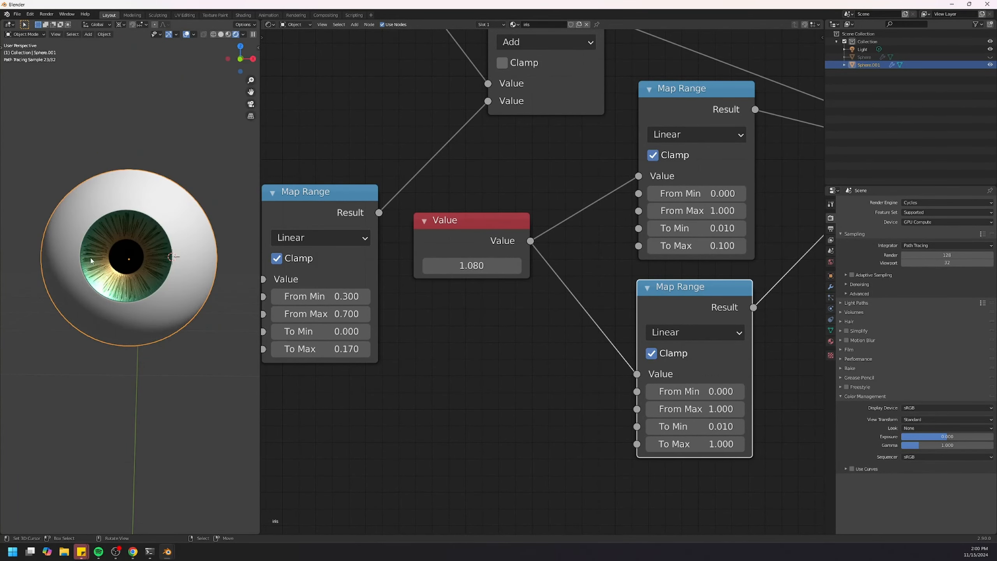
- Select all the color mask nodes and reposition them as a group below the RGB nodes
scroll(492, 348, down, 7)
drag(625, 408, 316, 283)
drag(536, 314, 529, 331)
click(529, 331)
scroll(638, 338, up, 2)
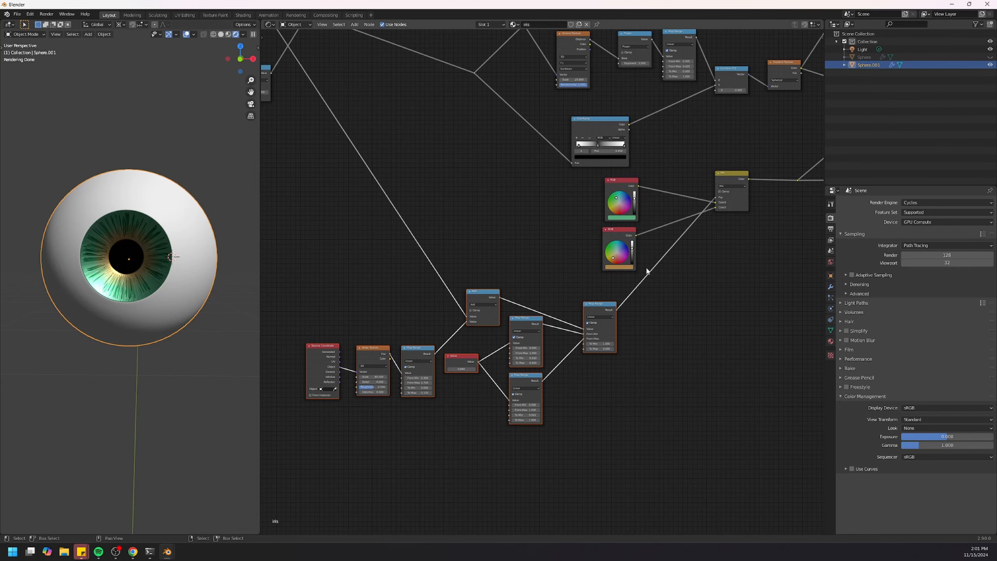
scroll(714, 350, up, 2)
ctrl+scroll(636, 378, left, 5)
ctrl+scroll(523, 326, left, 4)
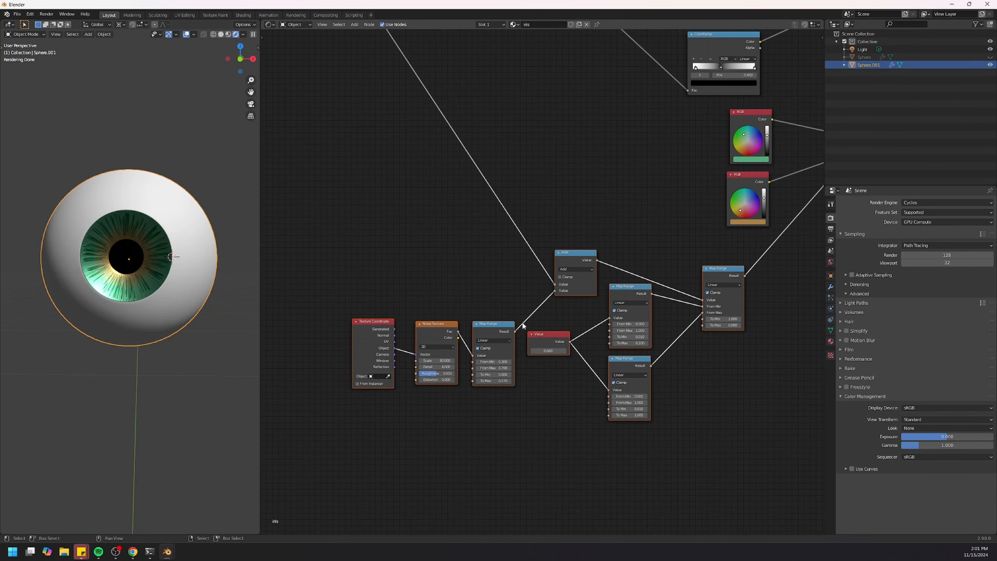
- Move the noise-distorting Add node up, preview its output on the eye and give the node a custom green color
drag(578, 265, 625, 218)
key(n)
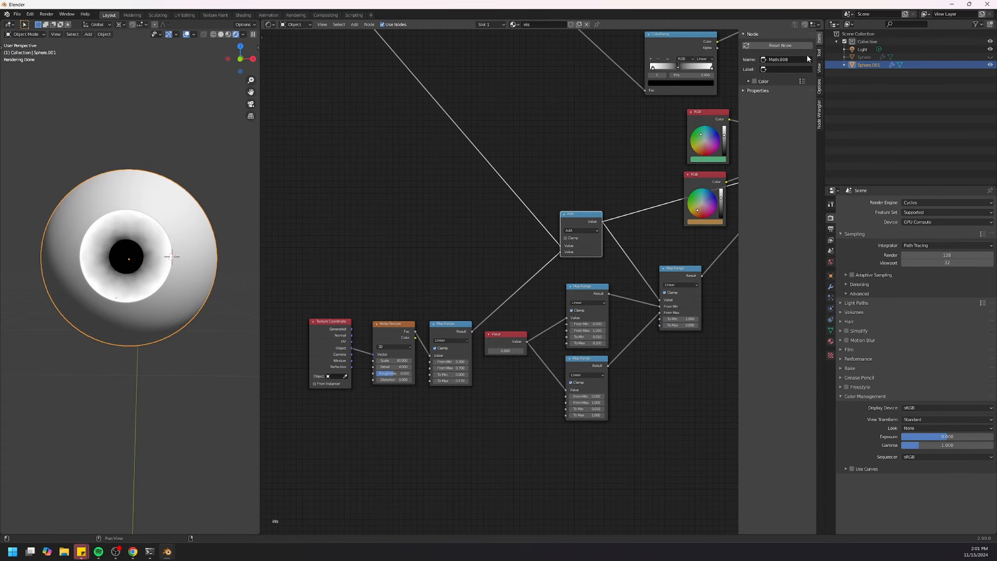
click(759, 82)
click(769, 93)
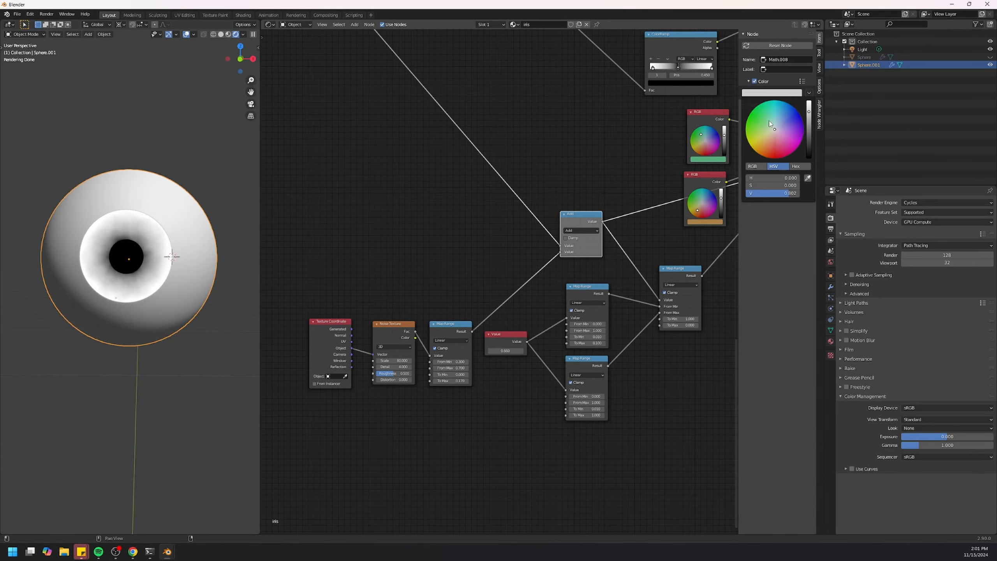
click(734, 165)
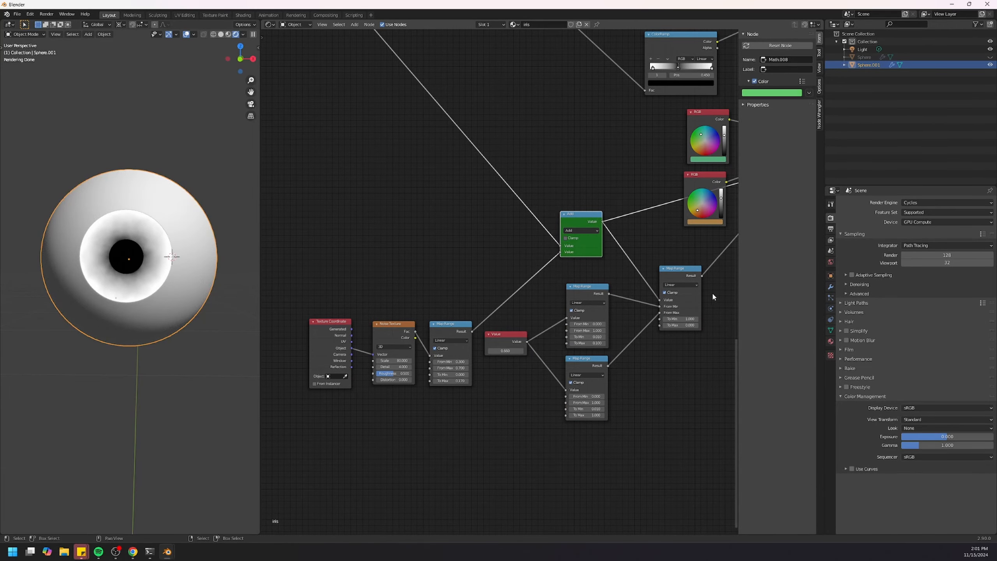
middle_drag(712, 291, 522, 297)
key(n)
- Add an RGB Curves node beyond the ring mask Map Range and connect the green Add node's Value to its Color input
middle_drag(645, 285, 511, 299)
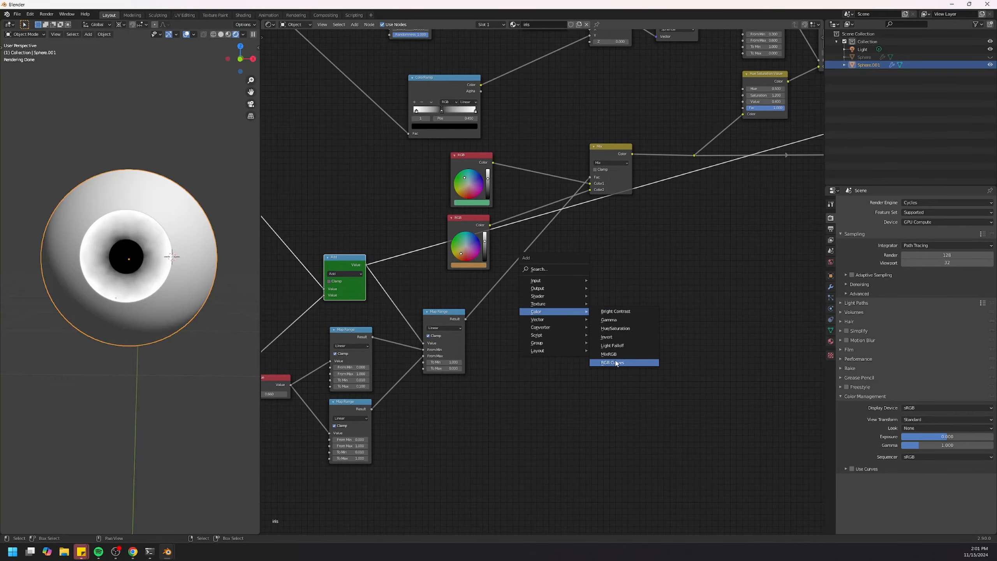
click(616, 364)
drag(364, 267, 593, 374)
- Shape the new RGB Curves into an S-curve with a lowered shadow point and an upper point at about X 0.84, Y 0.94
middle_drag(594, 374, 584, 347)
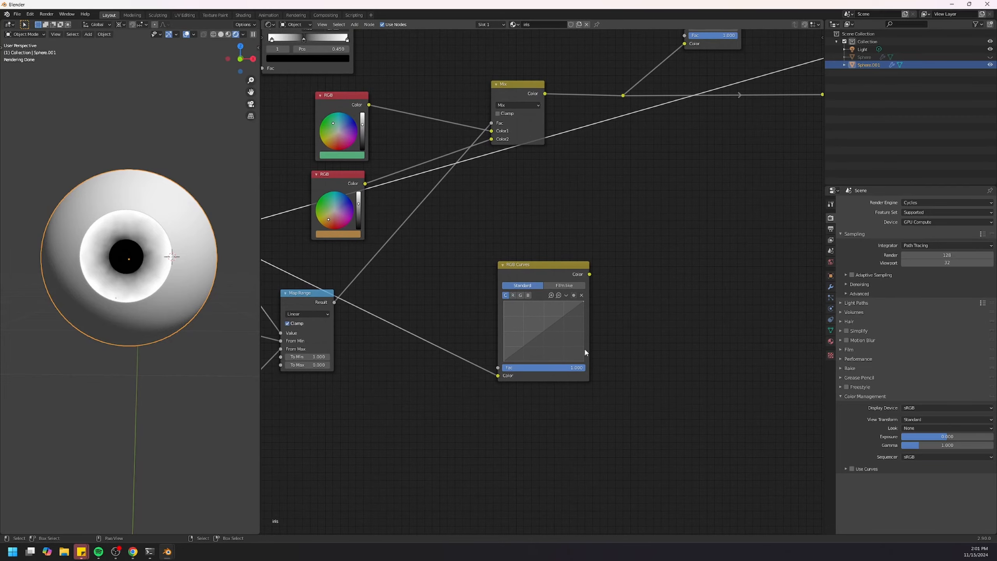
drag(527, 344, 523, 355)
drag(559, 320, 562, 311)
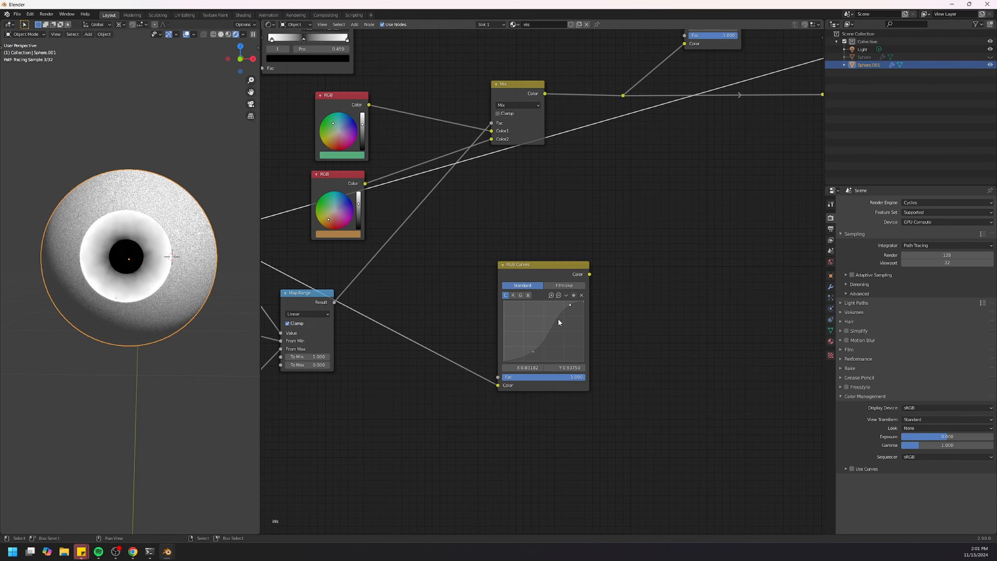
click(533, 352)
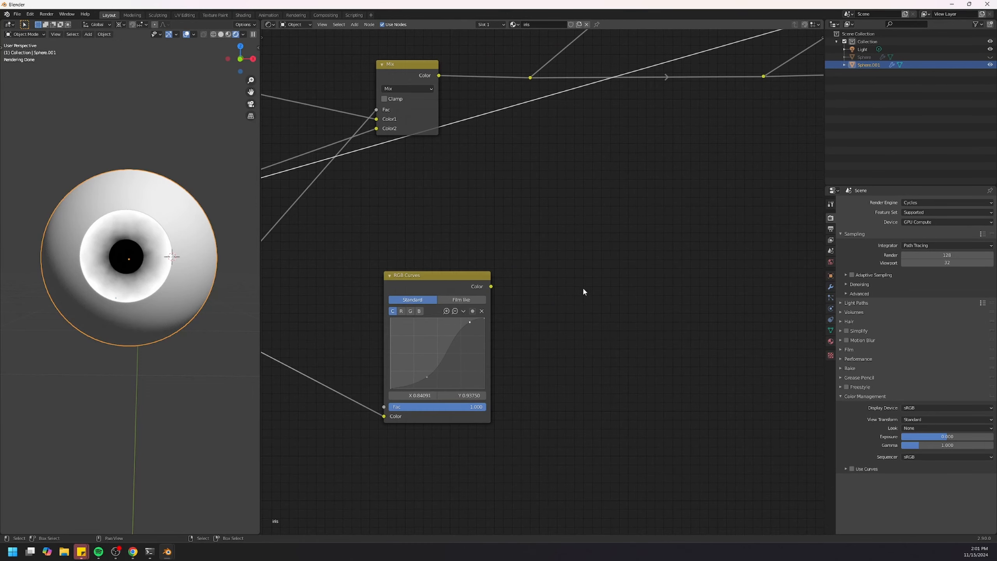
- Add a Math node set to Subtract with first value 1.0 and connect the RGB Curves Color to its second value
key(shift+a)
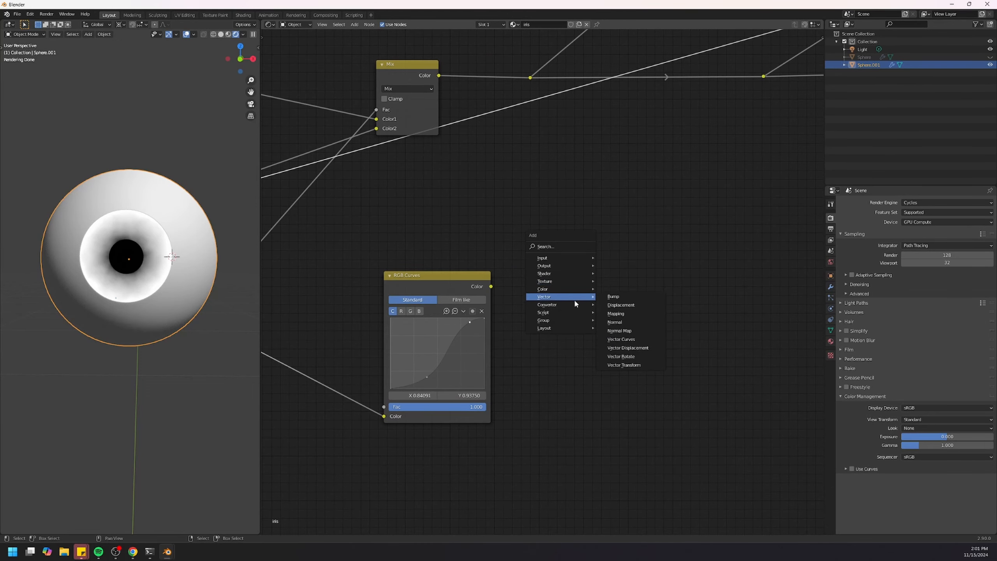
mouse_move(589, 305)
click(631, 365)
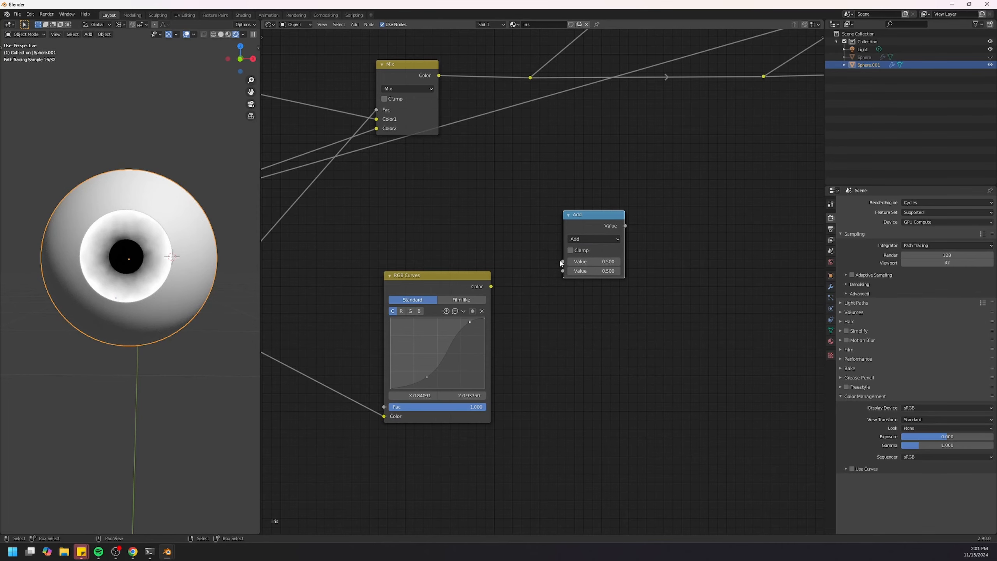
click(594, 239)
click(587, 291)
click(591, 238)
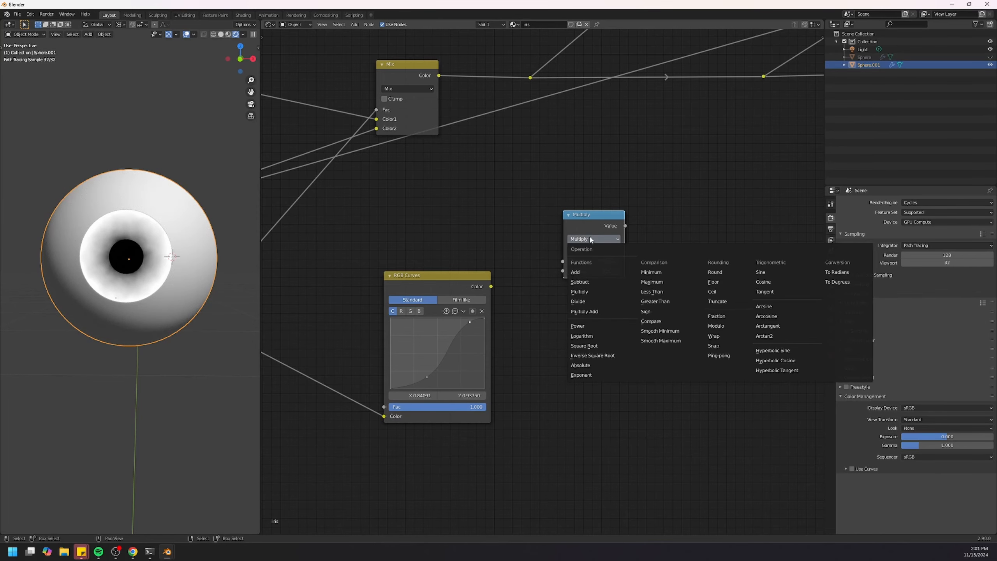
click(591, 282)
drag(491, 287, 493, 286)
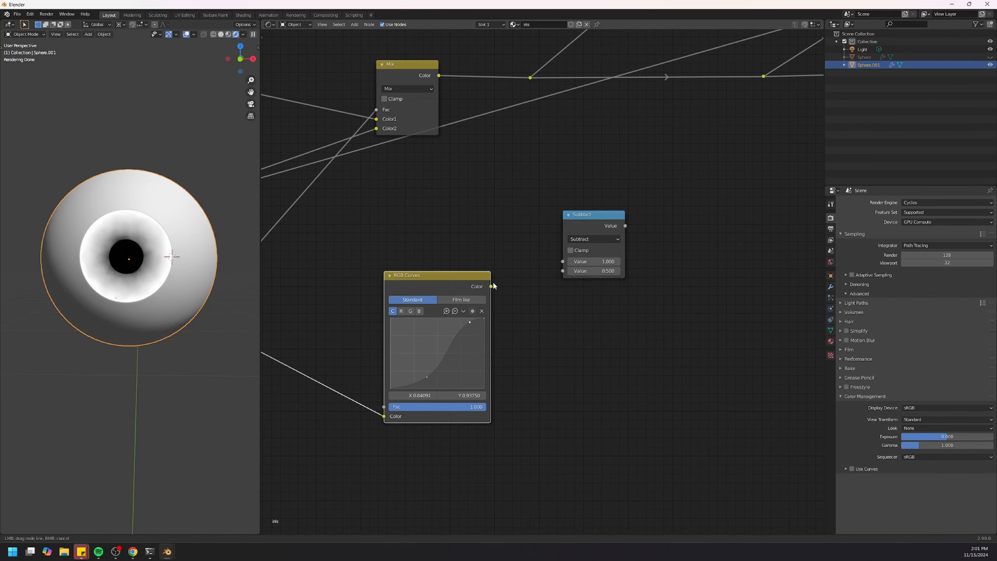
- Move the Subtract node along the tree to the area below the final RGB Curves node
scroll(655, 258, down, 4)
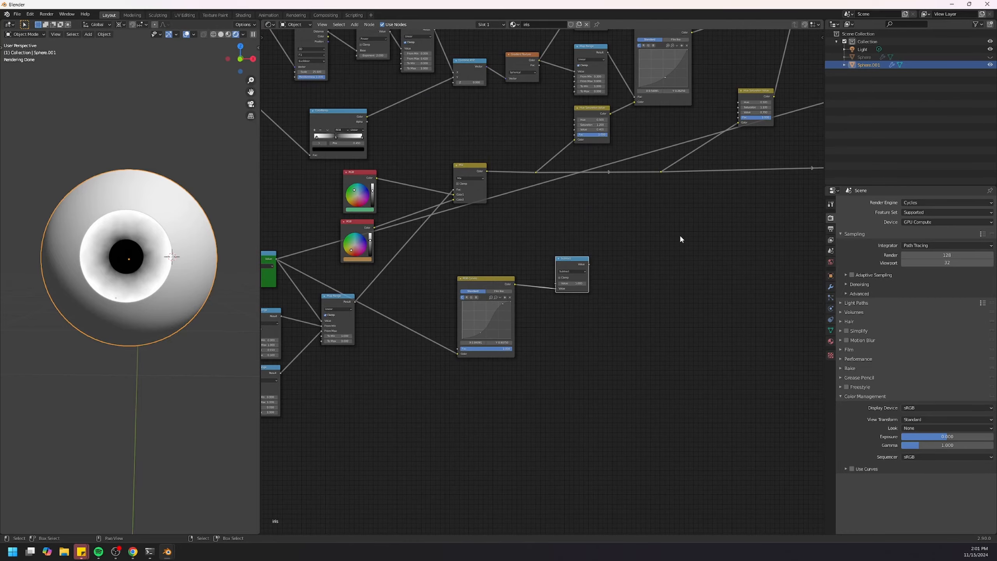
middle_drag(681, 238, 451, 333)
scroll(396, 338, down, 2)
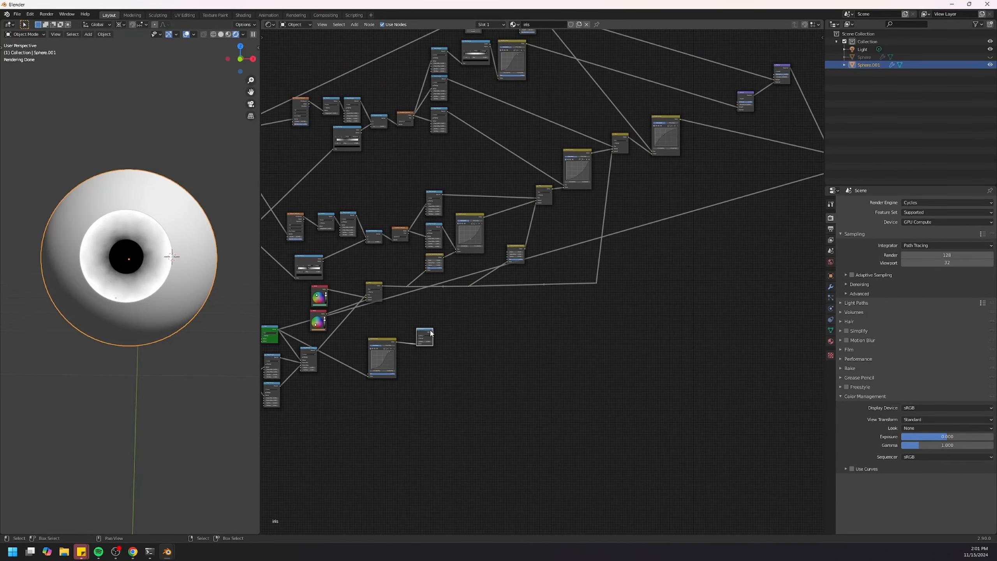
drag(431, 330, 699, 286)
middle_drag(751, 270, 624, 333)
scroll(495, 317, up, 6)
key(g)
click(462, 308)
scroll(625, 333, up, 3)
key(g)
click(467, 331)
- Insert a Hue Saturation Value node on the link between the final RGB Curves and the Principled BSDF
middle_drag(555, 215, 575, 309)
scroll(575, 309, up, 2)
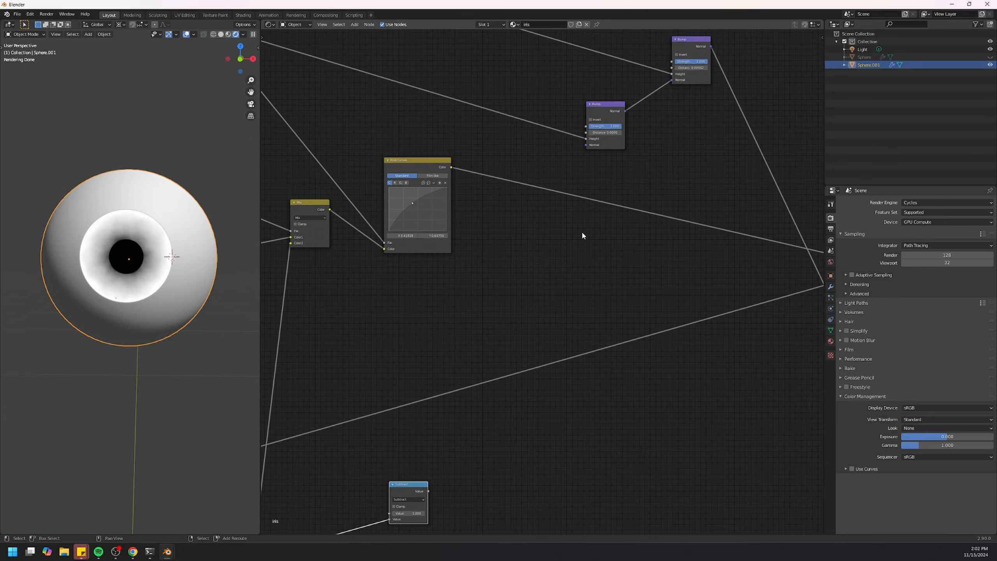
key(shift+a)
mouse_move(562, 217)
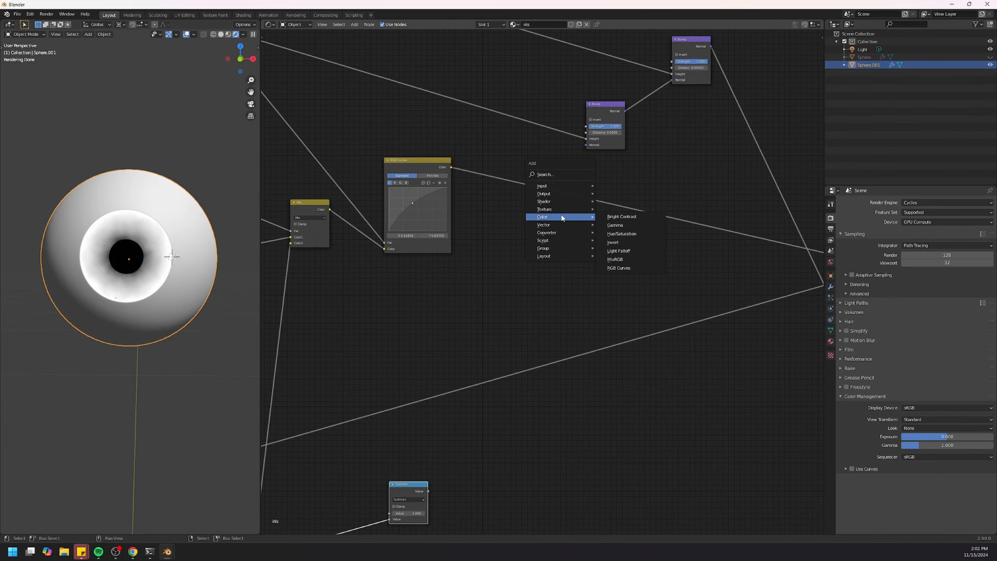
click(642, 234)
click(614, 231)
middle_drag(650, 231, 610, 241)
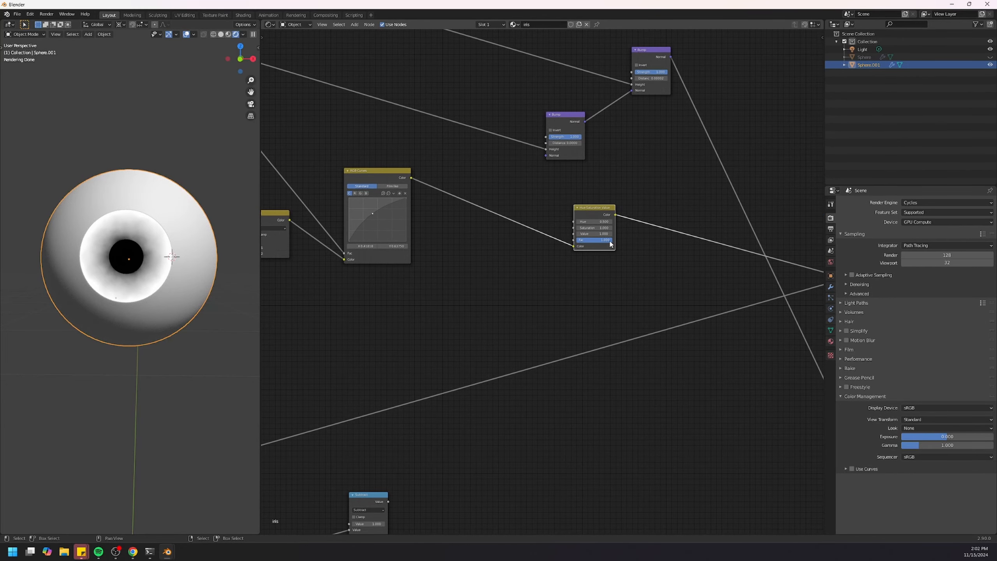
- Reposition the final RGB Curves node and move the Hue Saturation Value node down near the Subtract node
drag(406, 191, 427, 204)
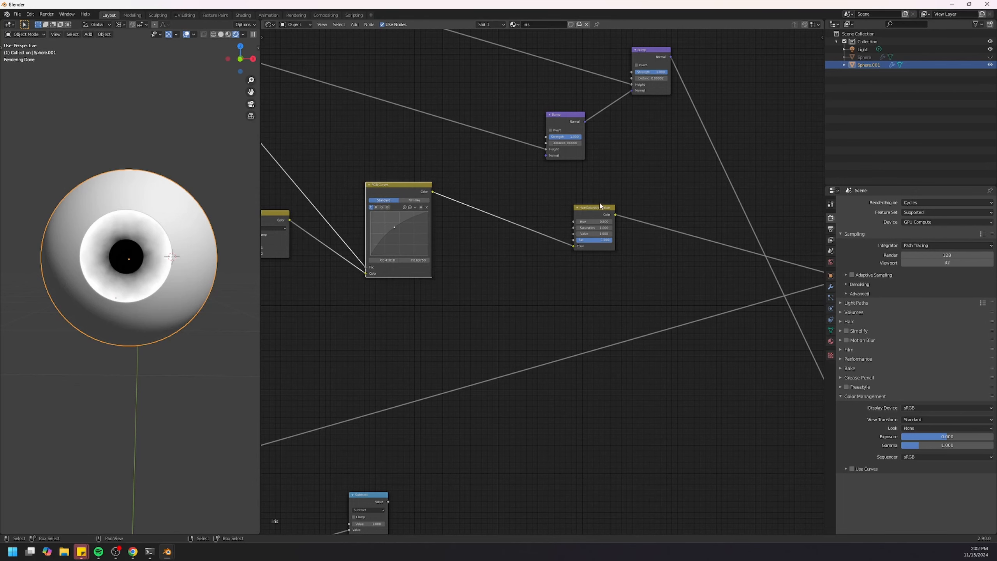
drag(600, 214, 563, 419)
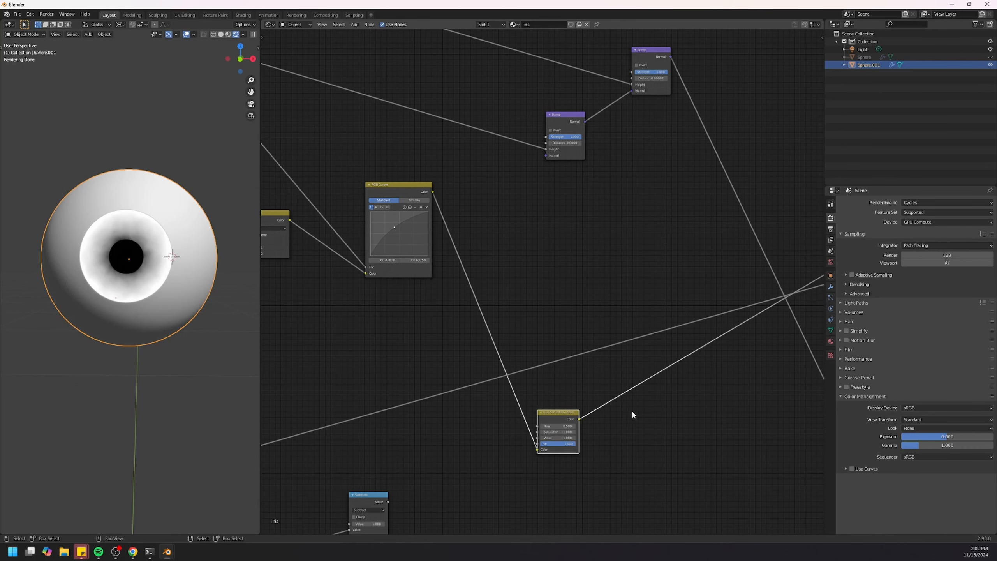
middle_drag(633, 415, 532, 350)
scroll(481, 378, up, 1)
drag(453, 346, 446, 357)
- Connect the Subtract node's output to the Value input of the Hue Saturation Value node
middle_drag(284, 486, 412, 399)
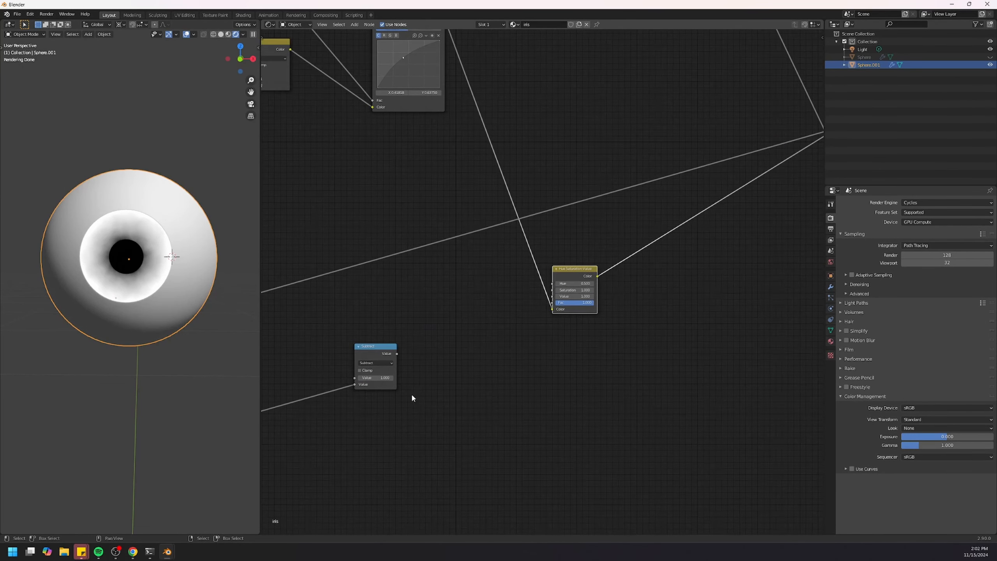
scroll(412, 397, up, 1)
drag(373, 365, 387, 345)
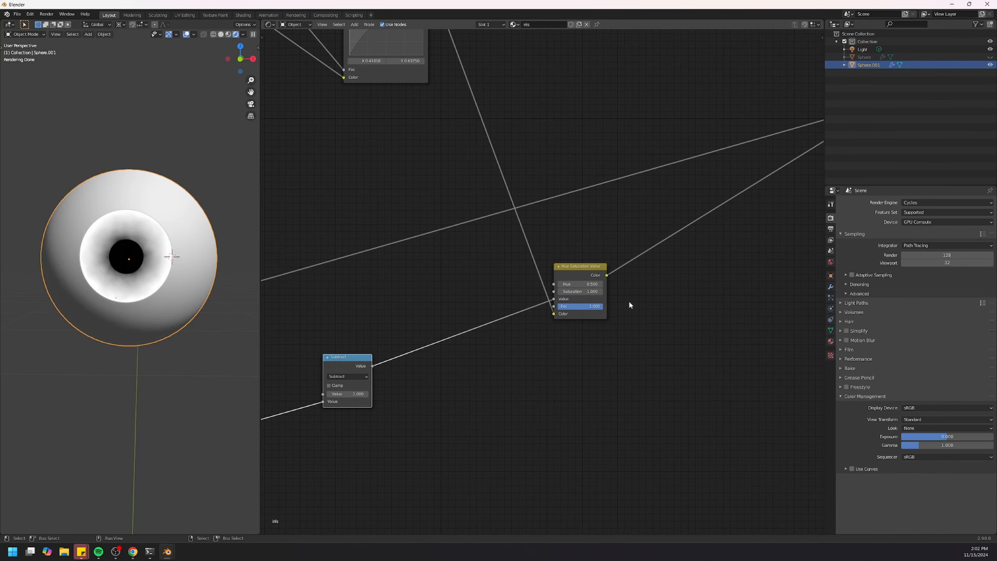
- Switch the material output back to the Principled BSDF and check the shaded eye
scroll(629, 302, down, 3)
middle_drag(634, 301, 552, 323)
scroll(552, 323, down, 2)
middle_drag(709, 183, 603, 224)
ctrl+shift+click(653, 180)
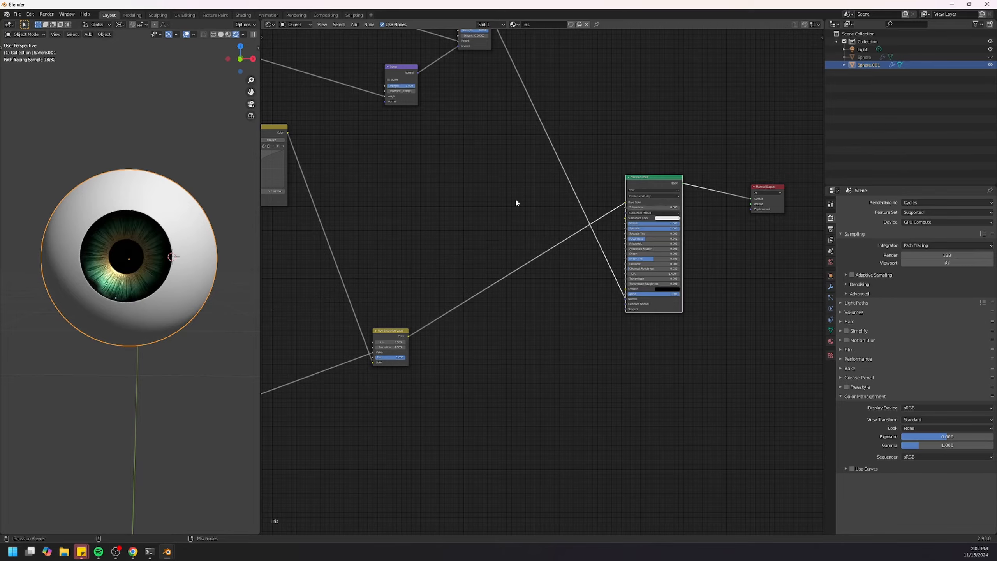
mouse_move(187, 248)
middle_down()
mouse_move(162, 266)
mouse_move(204, 247)
mouse_move(213, 231)
mouse_move(180, 238)
mouse_move(189, 247)
middle_up()
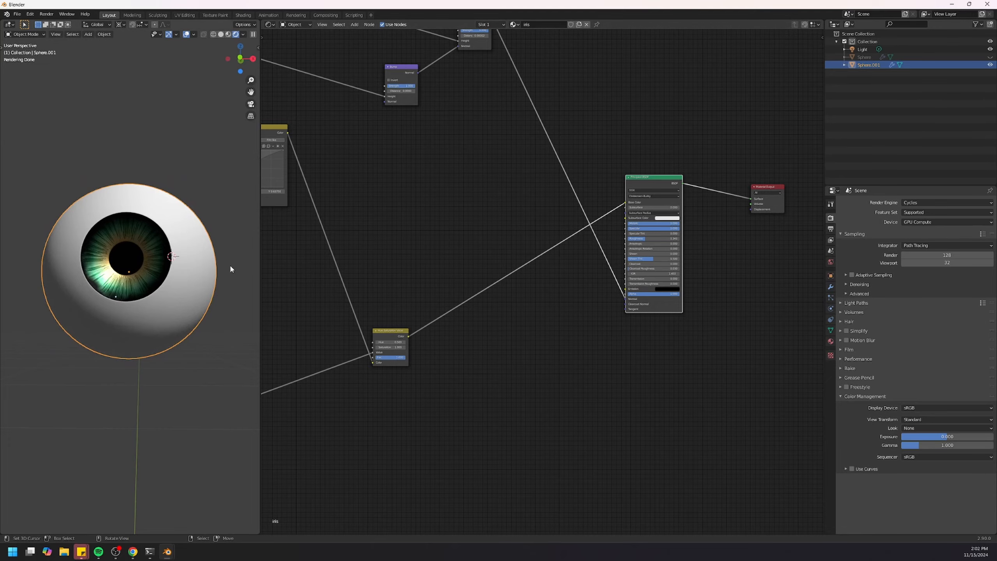
- Set From Max to 0.25 on the Map Range that follows the Length node
middle_drag(389, 318, 506, 241)
scroll(505, 275, up, 5)
mouse_move(511, 279)
mouse_down()
mouse_move(475, 279)
mouse_move(512, 279)
mouse_up()
scroll(394, 311, down, 2)
scroll(394, 309, down, 1)
middle_drag(394, 309, 783, 280)
scroll(677, 296, down, 2)
middle_drag(677, 297, 563, 367)
scroll(521, 332, up, 6)
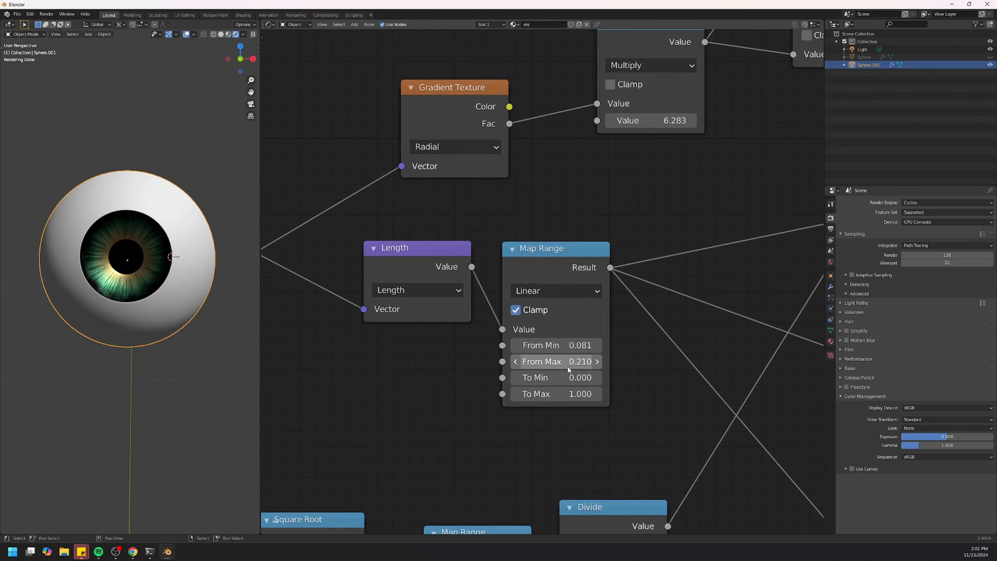
drag(562, 362, 579, 362)
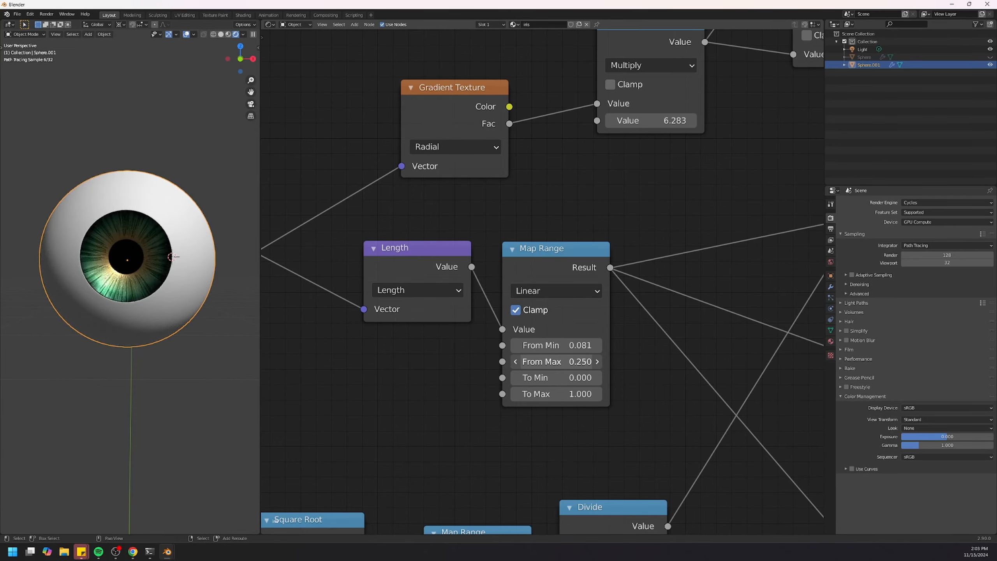
mouse_move(81, 252)
middle_down()
mouse_move(94, 256)
mouse_move(69, 251)
mouse_move(77, 239)
mouse_move(82, 252)
middle_up()
scroll(613, 359, down, 10)
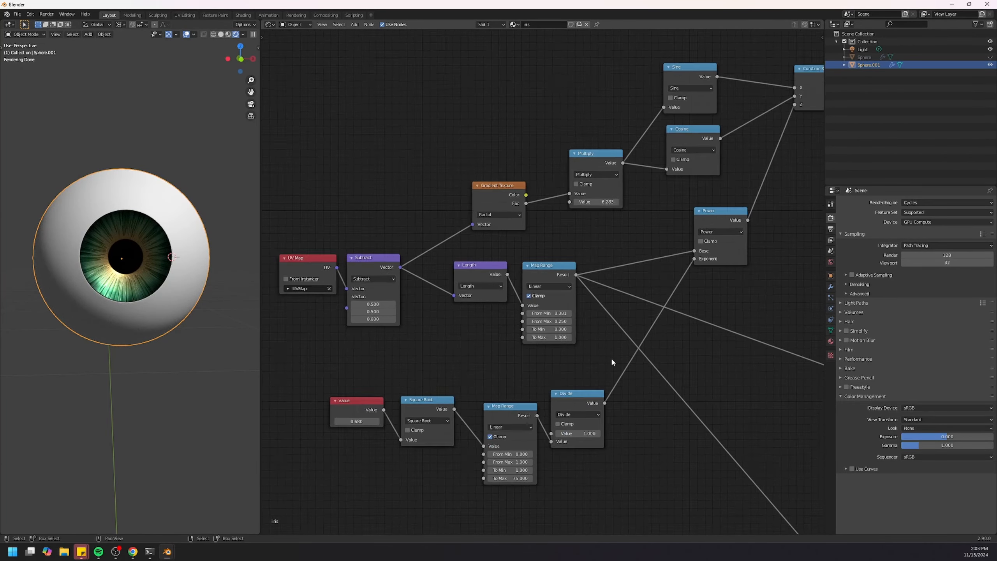
middle_drag(443, 336, 451, 338)
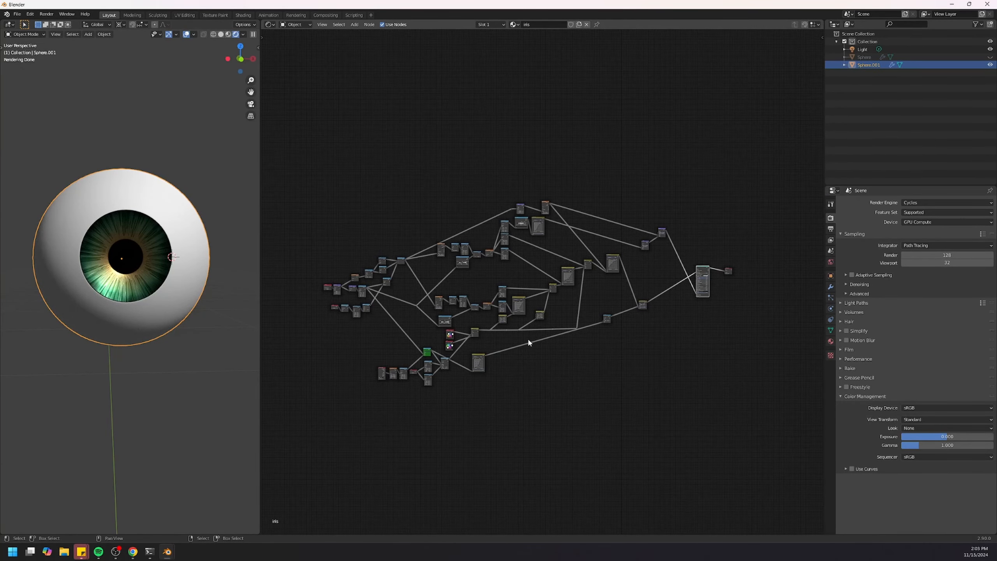
middle_drag(127, 282, 124, 240)
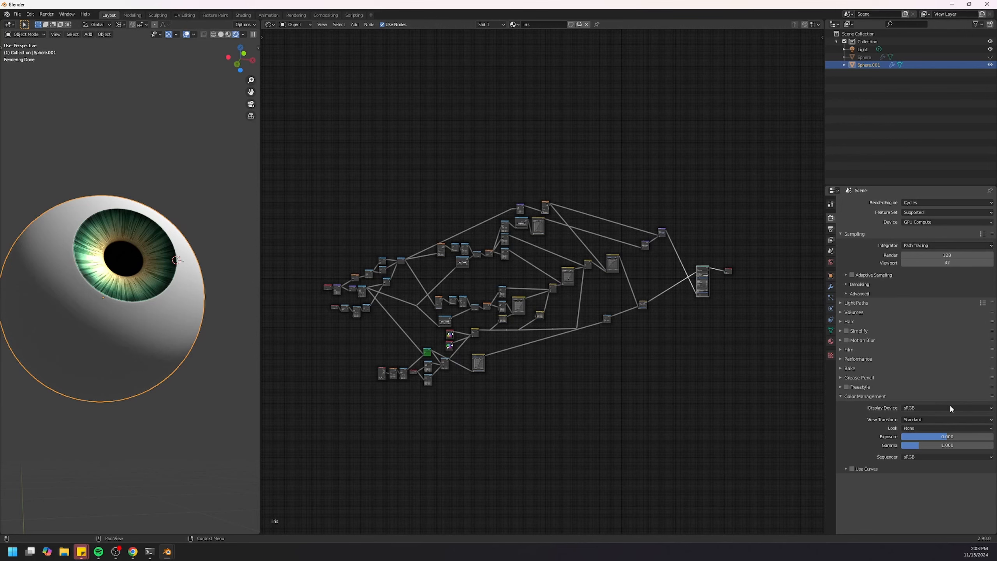
- Set the scene's color management View Transform to Filmic and check the eye's shading from another angle
click(923, 420)
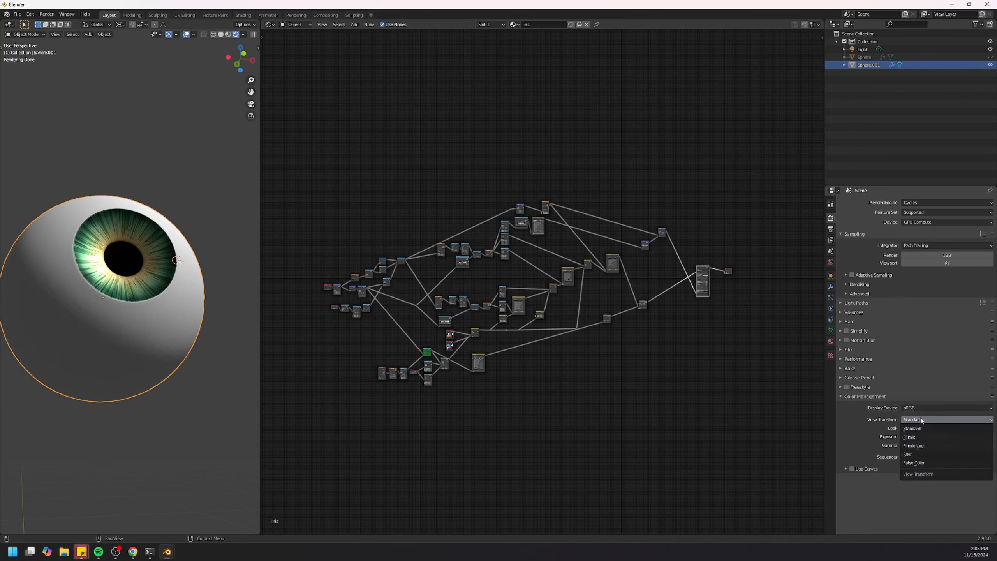
click(911, 437)
mouse_move(210, 307)
middle_down()
mouse_move(173, 306)
mouse_move(203, 300)
middle_up()
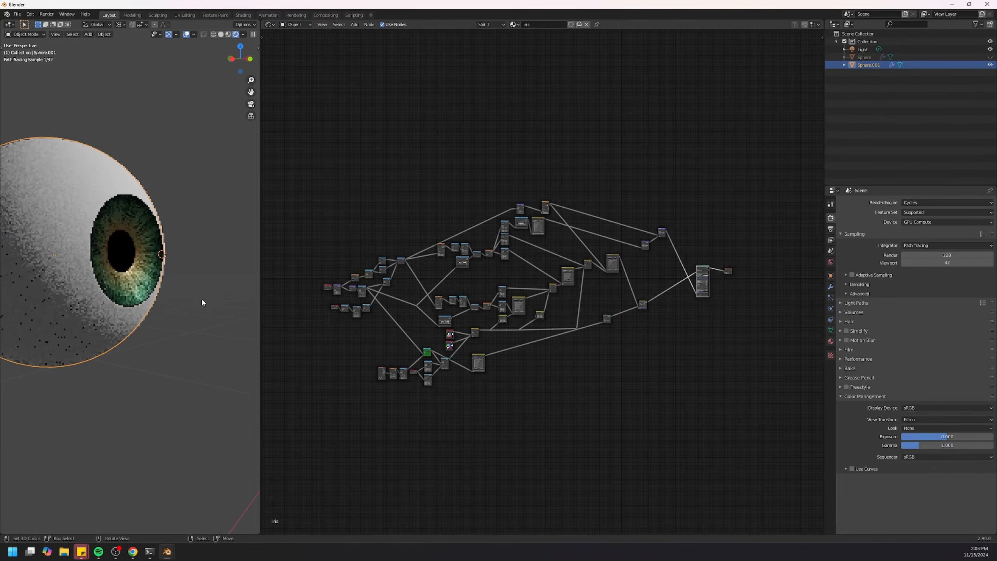
- Unhide the hidden outer Sphere and inspect the complete eye from the front
key(alt+h)
key(a)
middle_drag(163, 270, 126, 243)
click(161, 246)
middle_drag(217, 256, 204, 276)
click(181, 276)
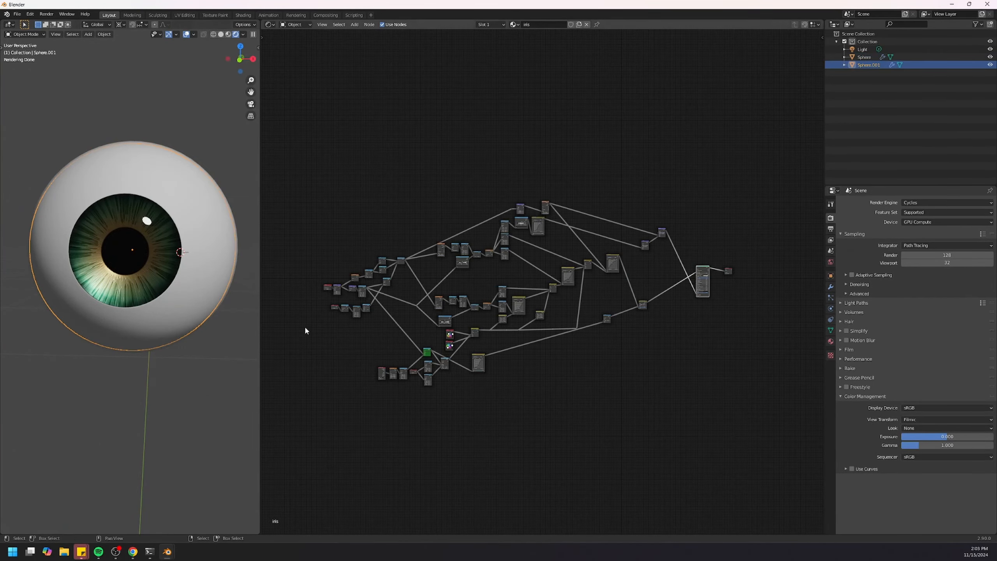
- Move the Material Output and UV Map nodes well away from the rest of the node network
scroll(651, 308, down, 2)
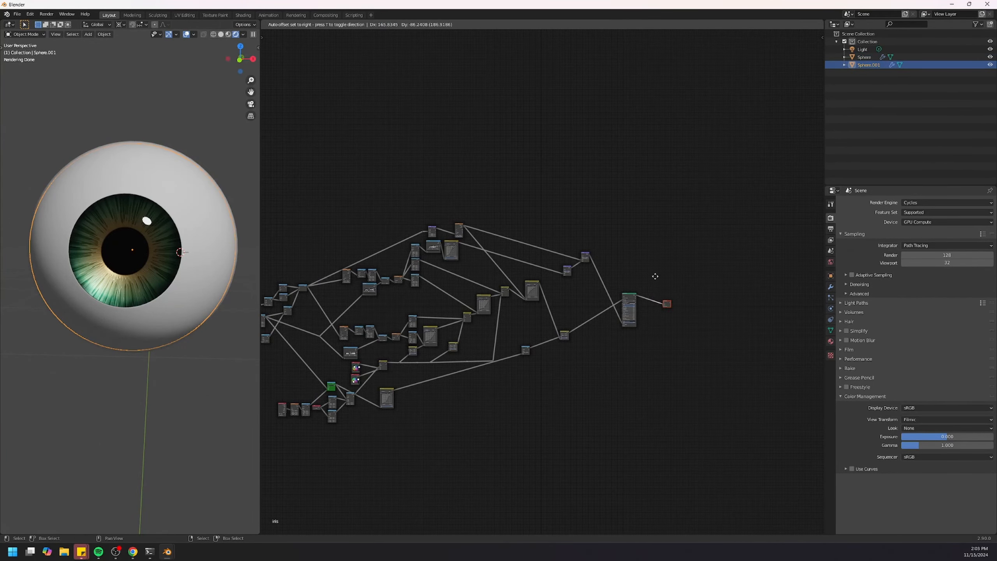
key(a)
key(Home)
drag(428, 303, 305, 312)
middle_drag(573, 325, 432, 332)
scroll(433, 331, down, 3)
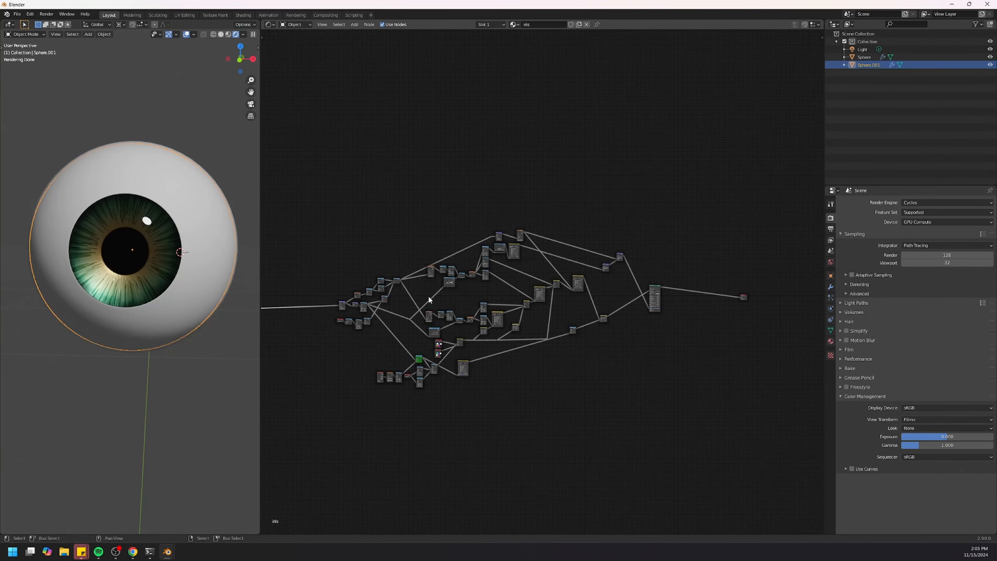
- Combine all nodes except the UV Map and Material Output into one node group
drag(316, 170, 684, 439)
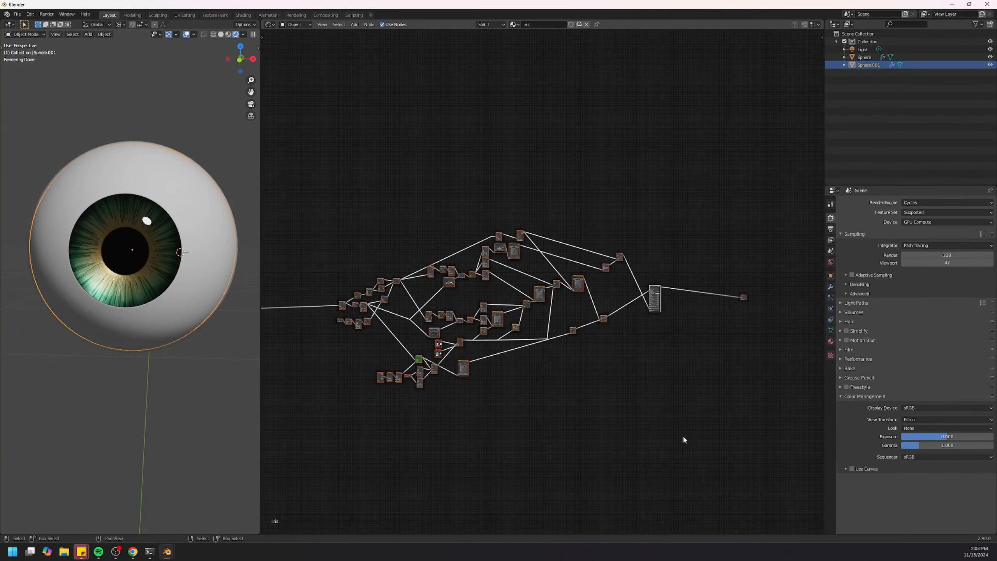
middle_drag(522, 426, 704, 437)
scroll(412, 323, up, 6)
middle_drag(412, 335, 521, 308)
key(b)
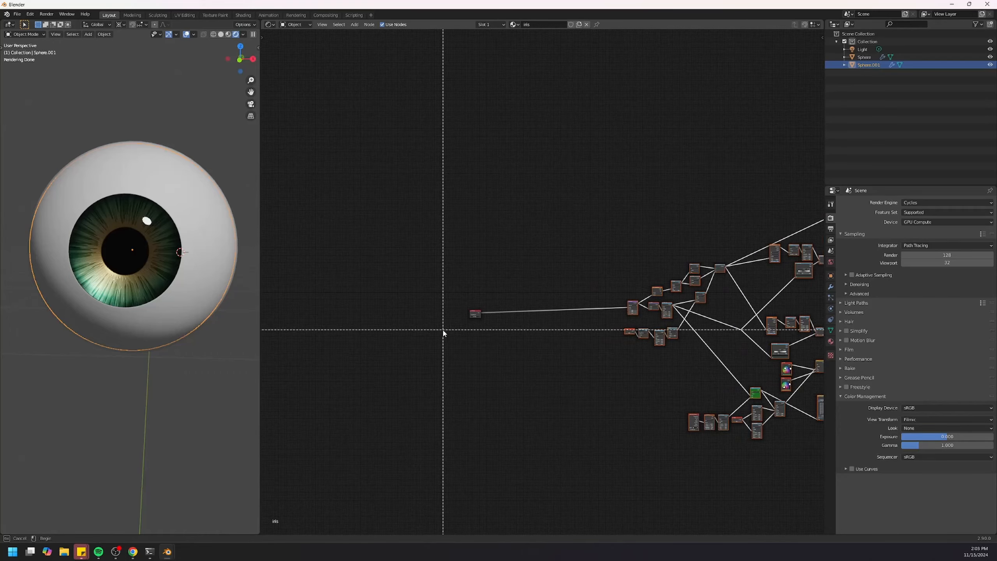
key(Escape)
key(shift+b)
drag(486, 296, 461, 328)
mouse_move(544, 309)
ctrl+middle_down()
mouse_move(675, 375)
mouse_move(639, 344)
mouse_move(313, 339)
mouse_move(556, 302)
ctrl+middle_up()
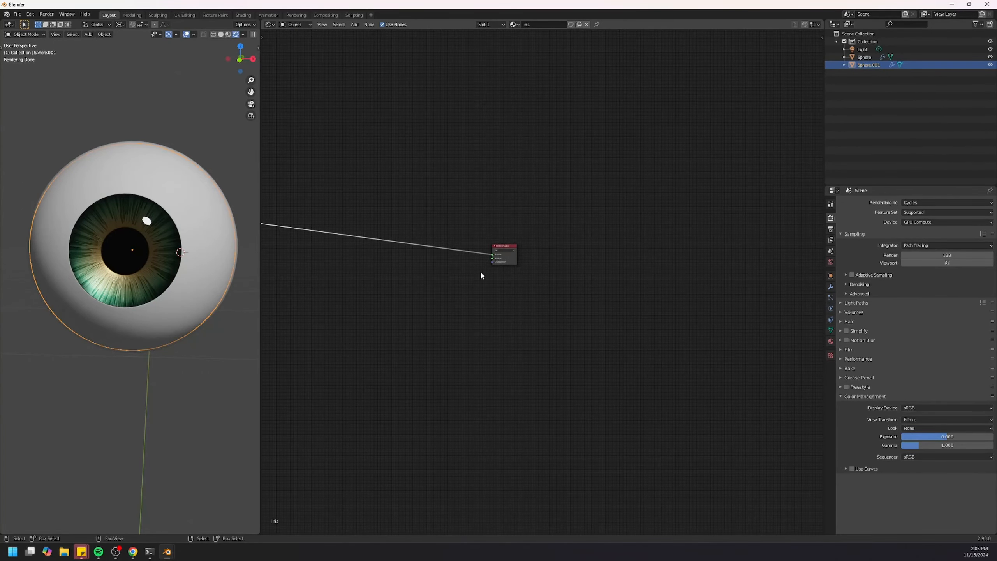
key(Home)
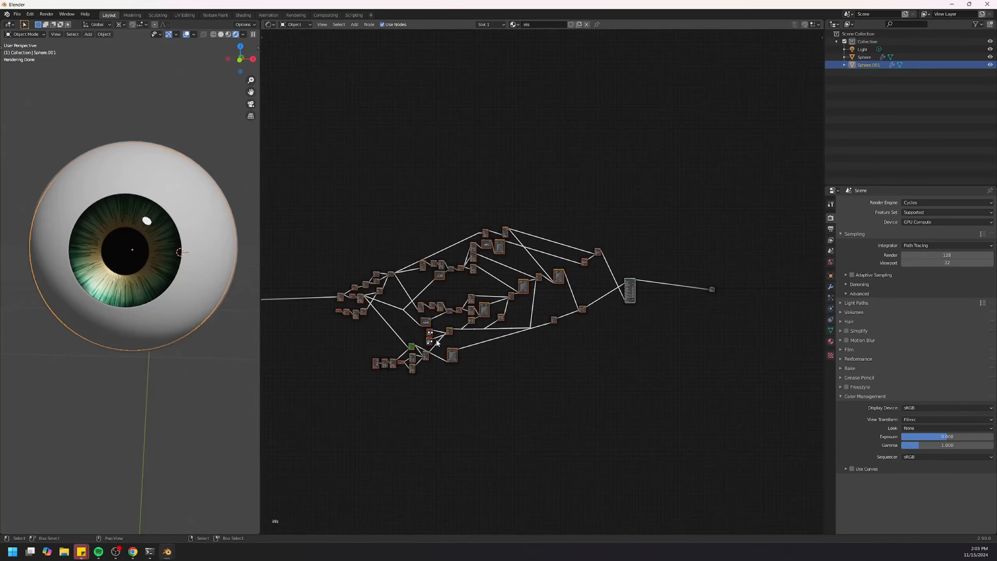
key(ctrl+g)
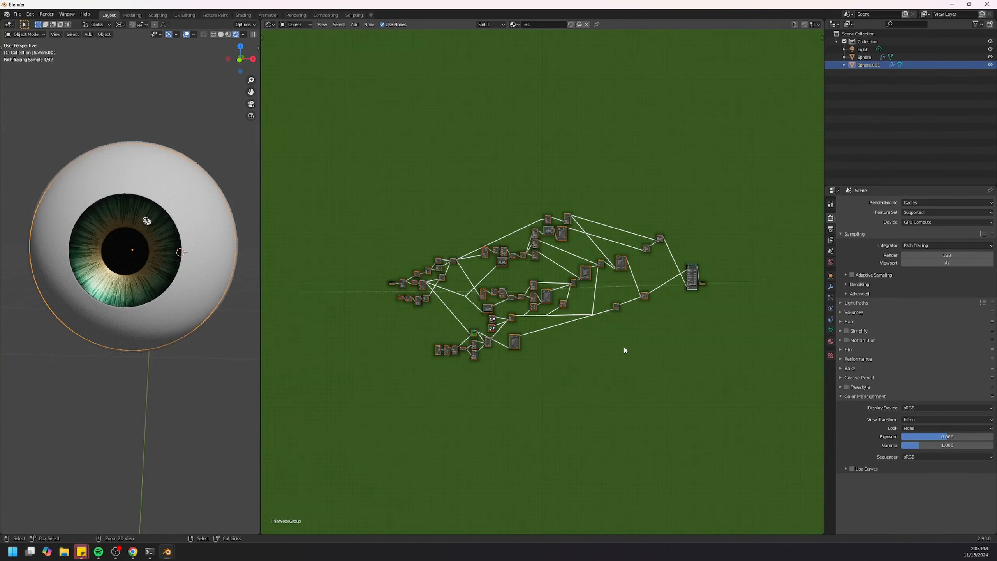
scroll(519, 335, up, 5)
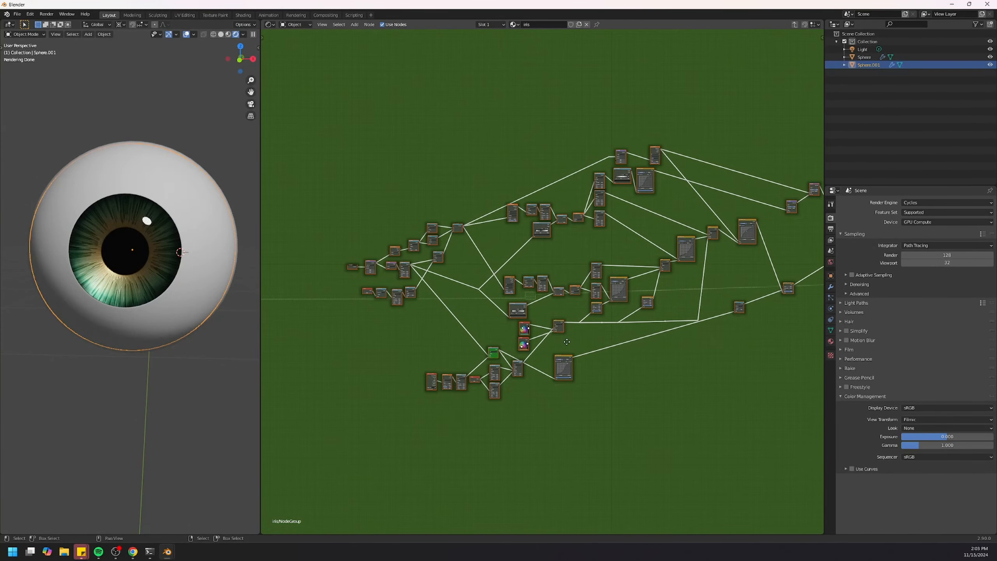
- Exit the node group and bring the UV Map and Material Output nodes close to the group node
key(Tab)
scroll(519, 333, down, 5)
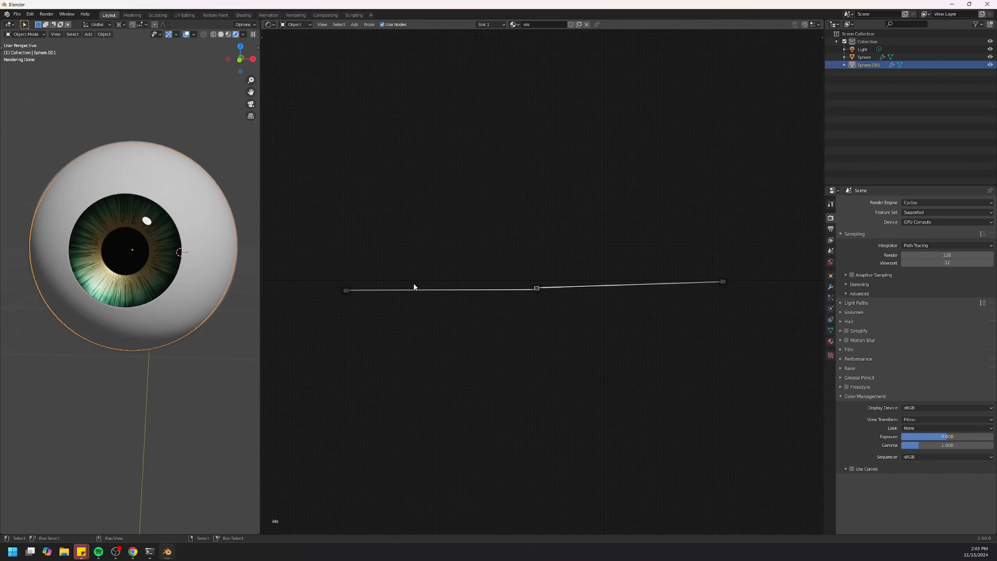
drag(417, 219, 262, 373)
key(g)
click(595, 289)
drag(734, 250, 662, 314)
key(g)
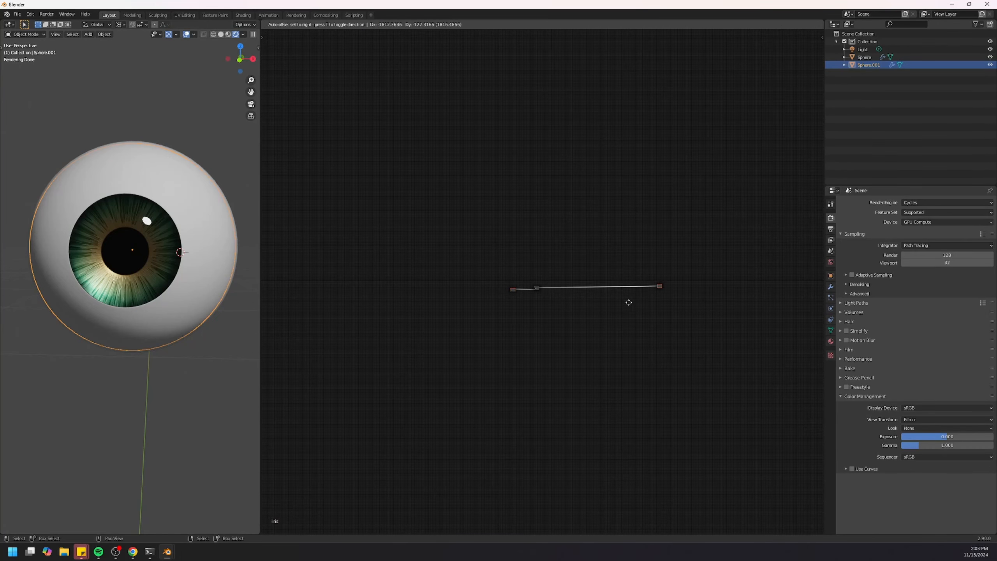
click(556, 302)
- Tighten the spacing between the UV Map, group and Material Output nodes
drag(670, 249, 509, 296)
key(g)
click(612, 295)
key(b)
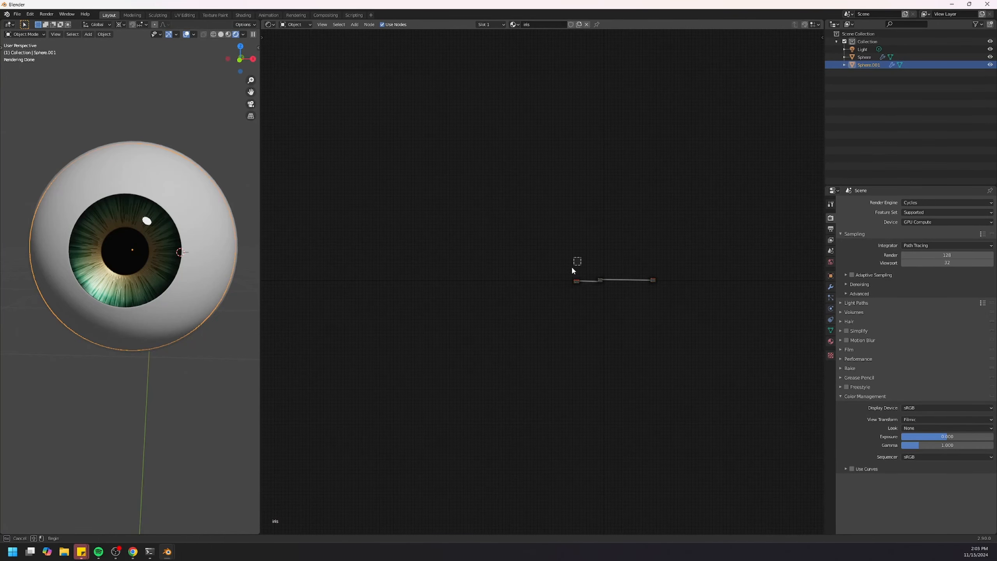
key(g)
click(630, 295)
key(shift+b)
drag(634, 259, 568, 300)
scroll(550, 330, up, 7)
drag(314, 282, 374, 288)
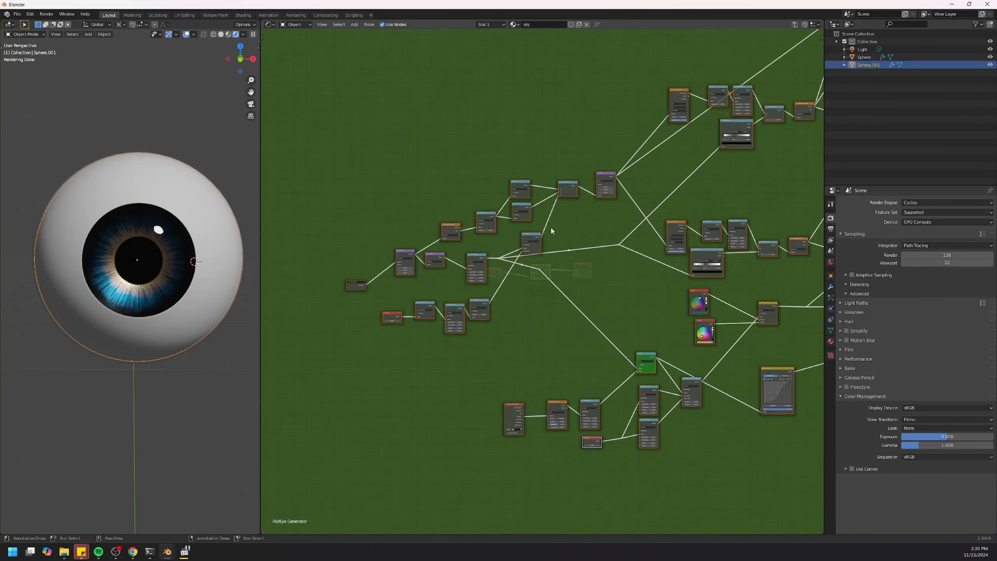
- Inside the Eye Generator group, detach and remove the Value node that feeds the Square Root node
scroll(440, 260, up, 4)
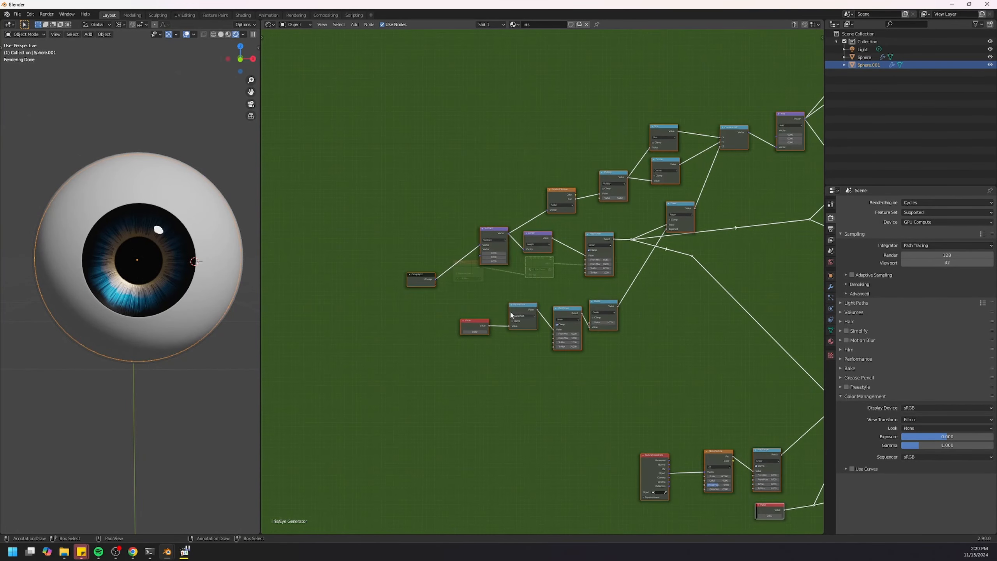
click(401, 281)
scroll(377, 230, up, 4)
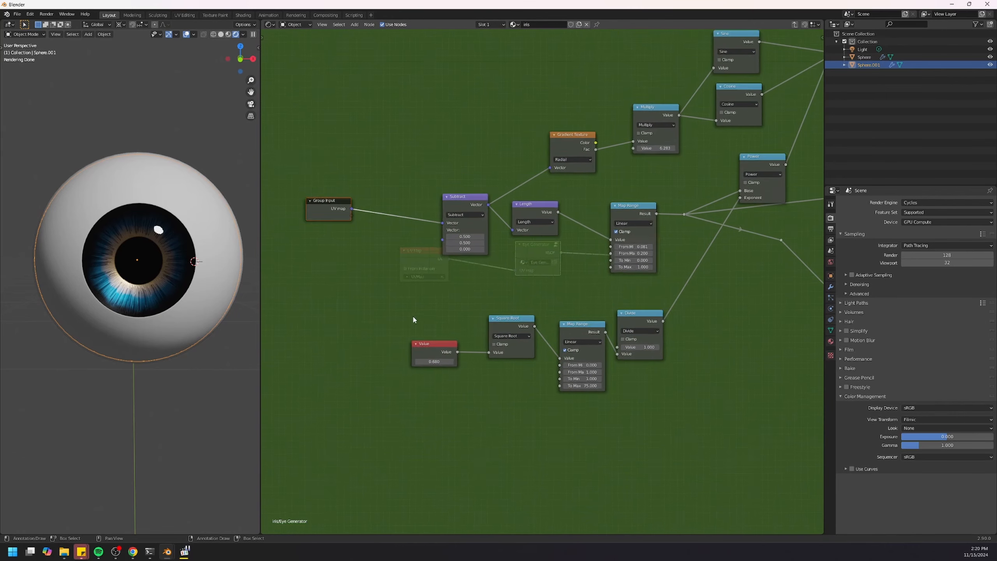
drag(385, 225, 371, 246)
middle_drag(429, 310, 457, 247)
drag(575, 351, 518, 343)
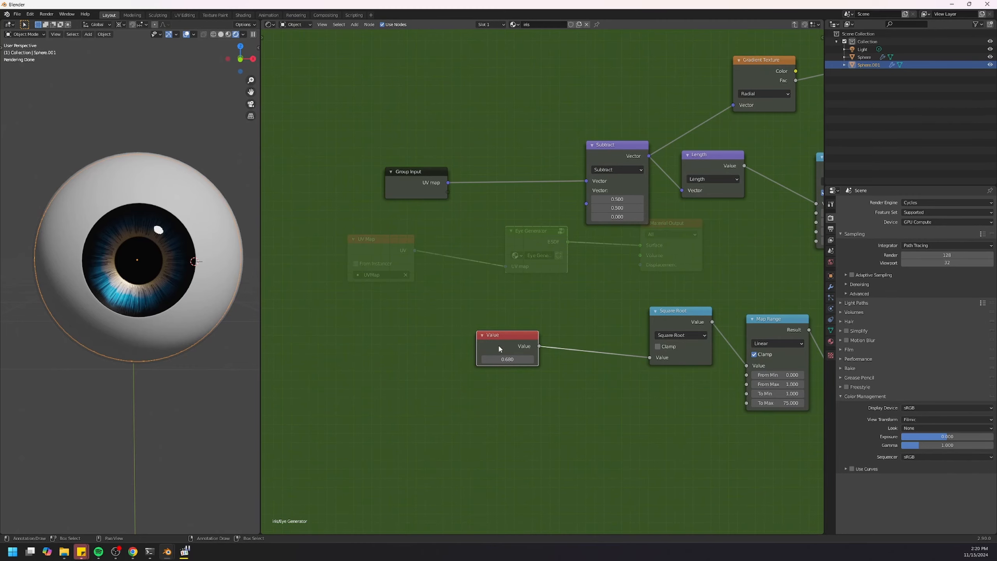
ctrl+right_drag(573, 350, 538, 292)
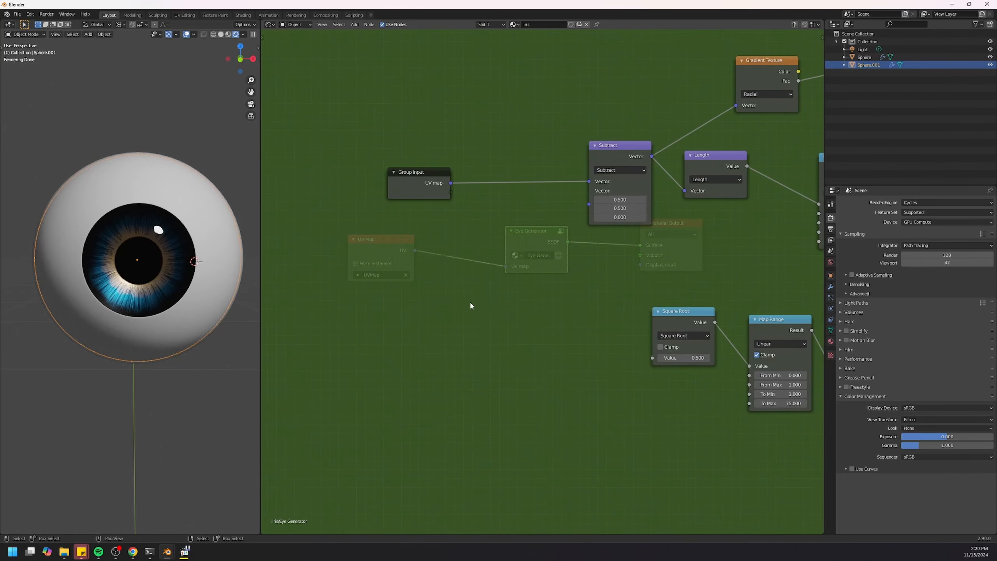
- Try exposing the Square Root node's Value as a new group input through the Group Input node
drag(422, 177, 452, 318)
middle_drag(595, 422, 526, 367)
scroll(526, 367, up, 3)
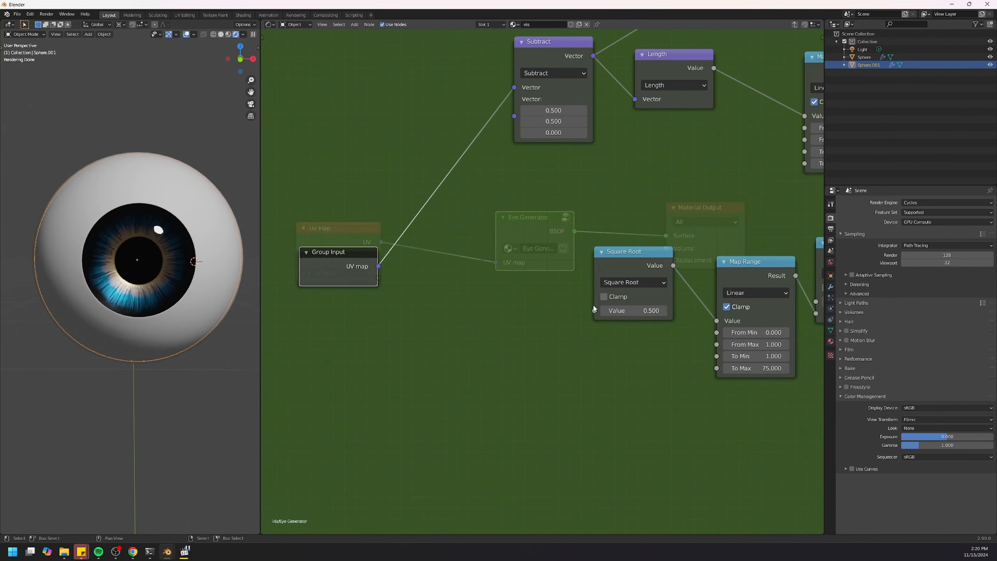
drag(594, 311, 531, 262)
drag(387, 276, 378, 277)
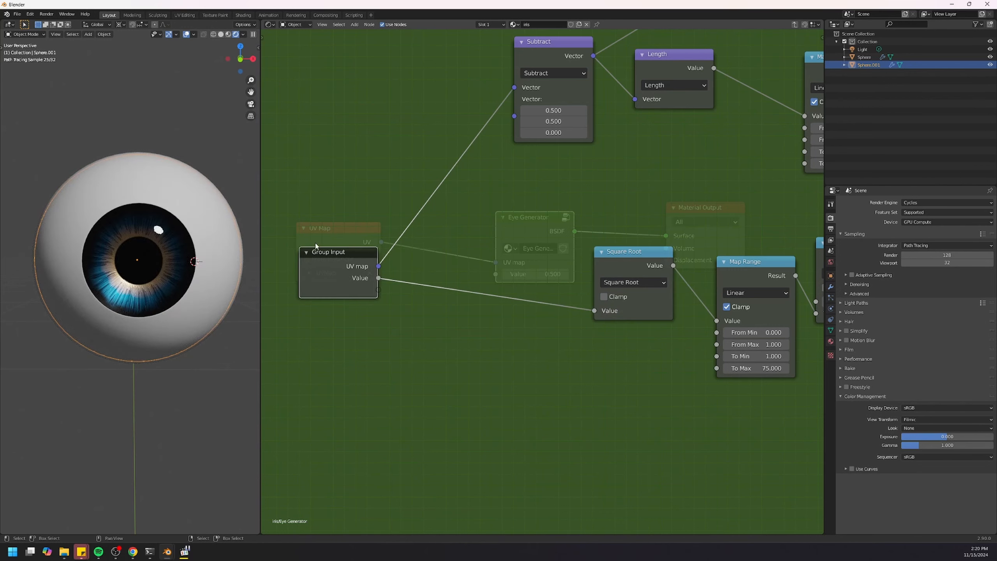
key(n)
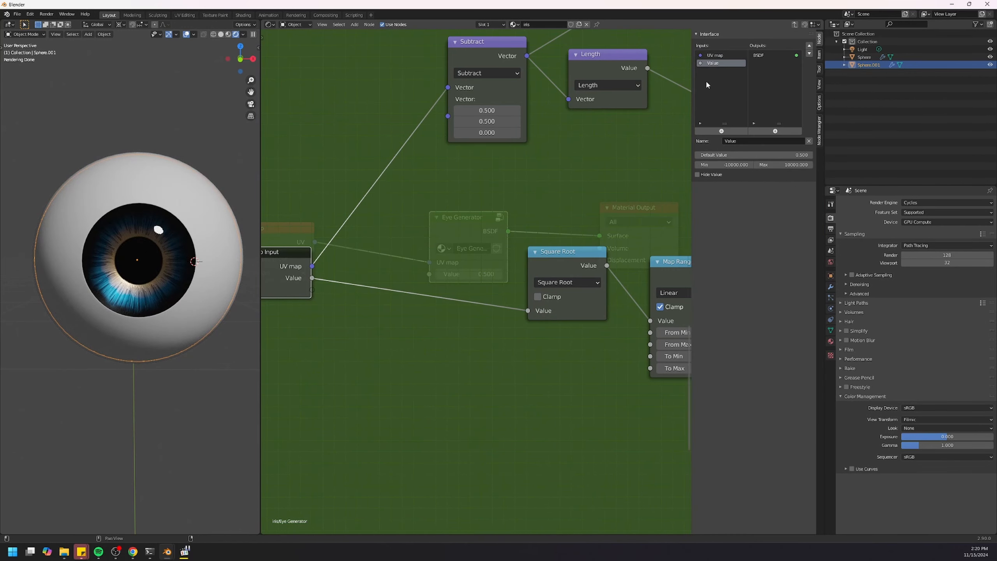
drag(567, 252, 559, 264)
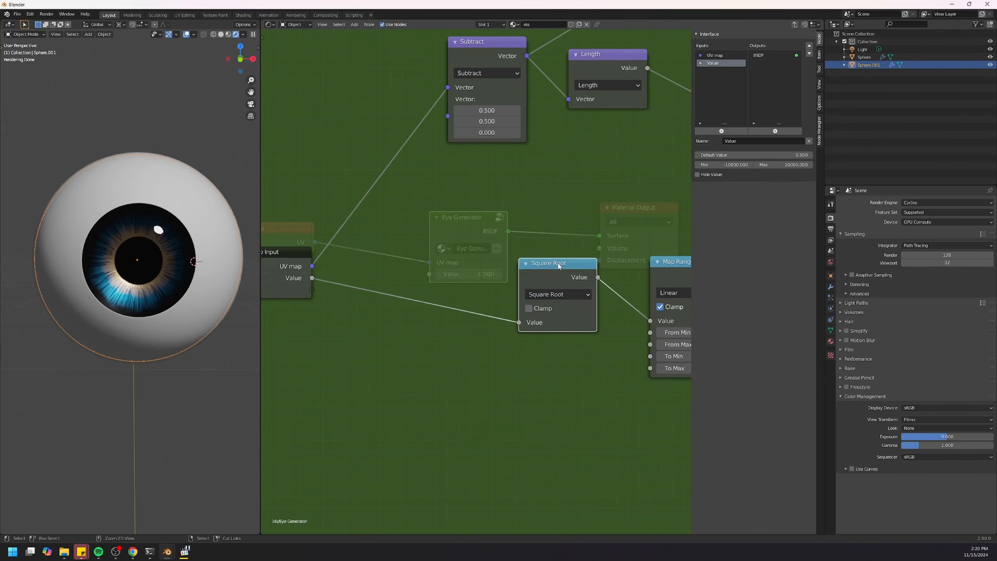
- Exit the group and widen the Eye Generator node to examine its exposed Value field
key(Tab)
middle_drag(539, 288, 562, 316)
scroll(515, 318, up, 3)
mouse_move(490, 307)
mouse_down()
mouse_move(514, 306)
mouse_move(475, 308)
mouse_up()
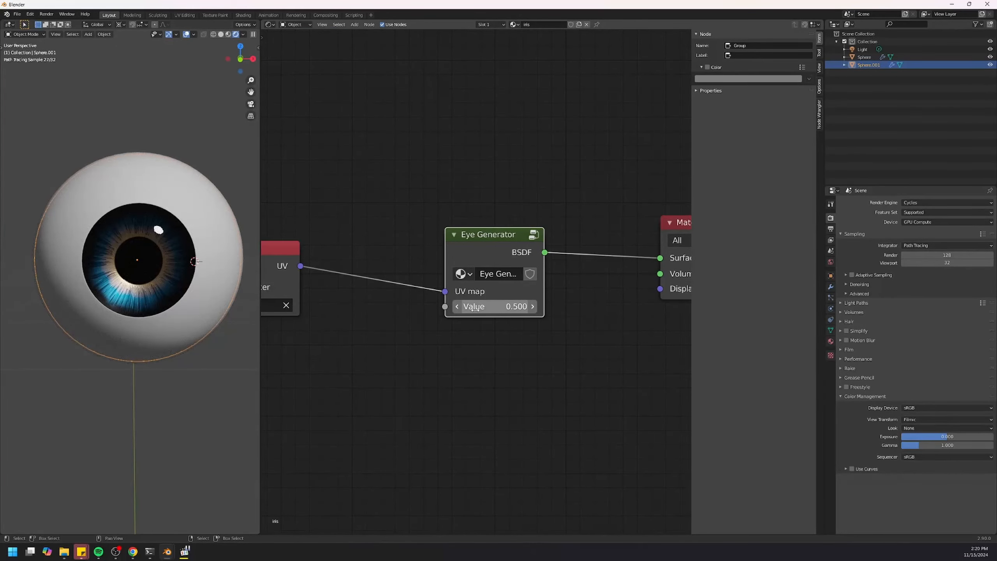
drag(544, 295, 564, 295)
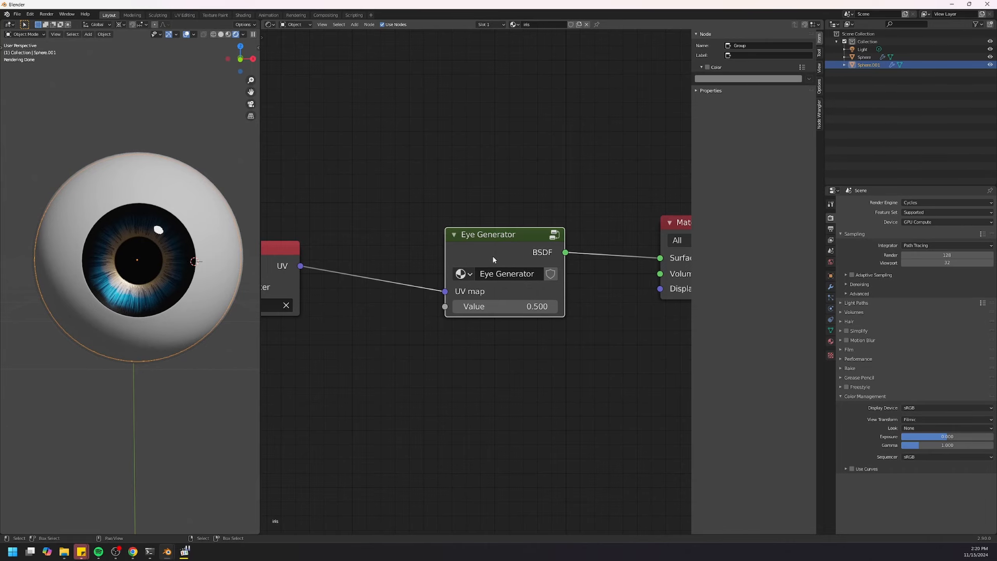
- Reopen the Eye Generator group, cut the Square Root link and remove the Value entry from the group inputs
key(Tab)
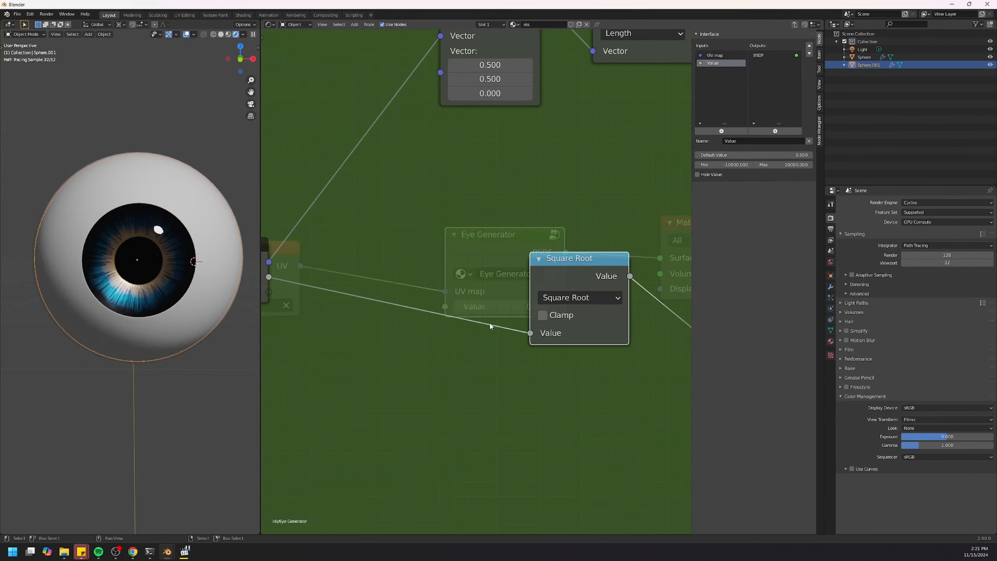
scroll(491, 324, down, 2)
middle_drag(466, 309, 483, 304)
ctrl+right_drag(478, 316, 459, 237)
middle_drag(358, 286, 456, 264)
click(396, 278)
click(808, 141)
- Move the Group Input node aside and add a MixRGB node inside the Eye Generator group
scroll(400, 282, up, 1)
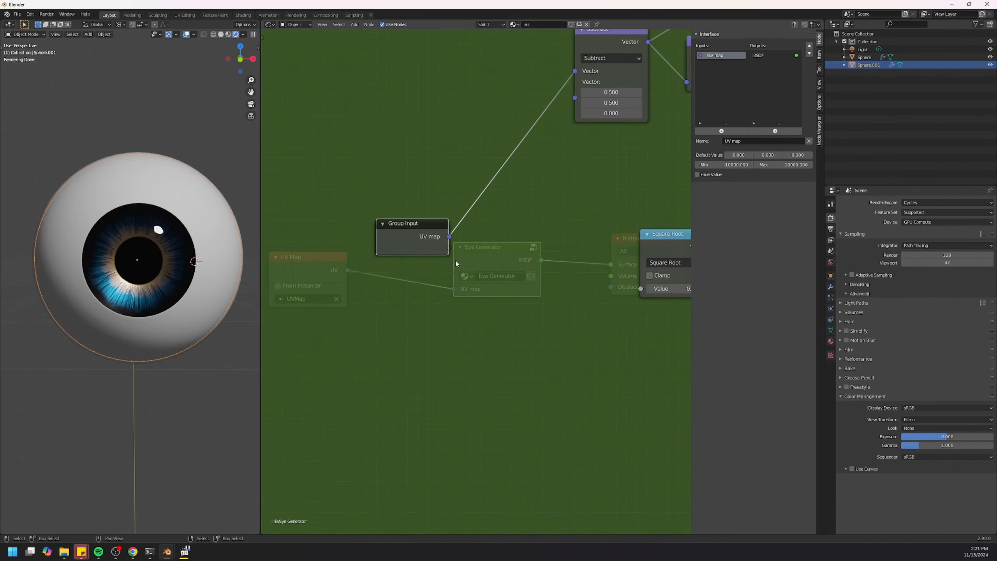
drag(412, 236, 327, 187)
key(shift+a)
mouse_move(515, 224)
mouse_move(510, 255)
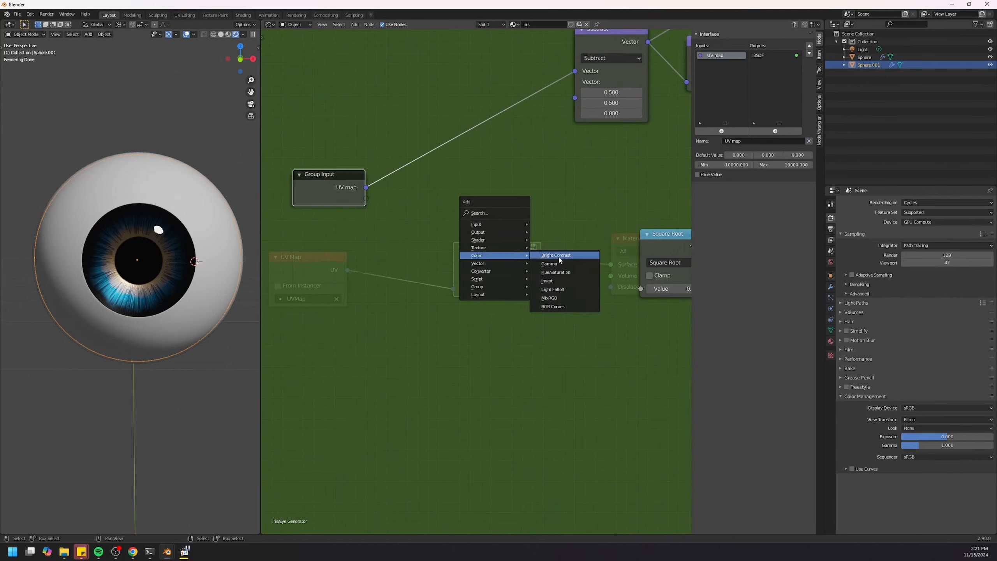
click(554, 300)
click(454, 201)
- Expose the Mix node's Fac as a new group input, and delete the Mix node
scroll(572, 309, up, 1)
middle_drag(478, 245, 543, 316)
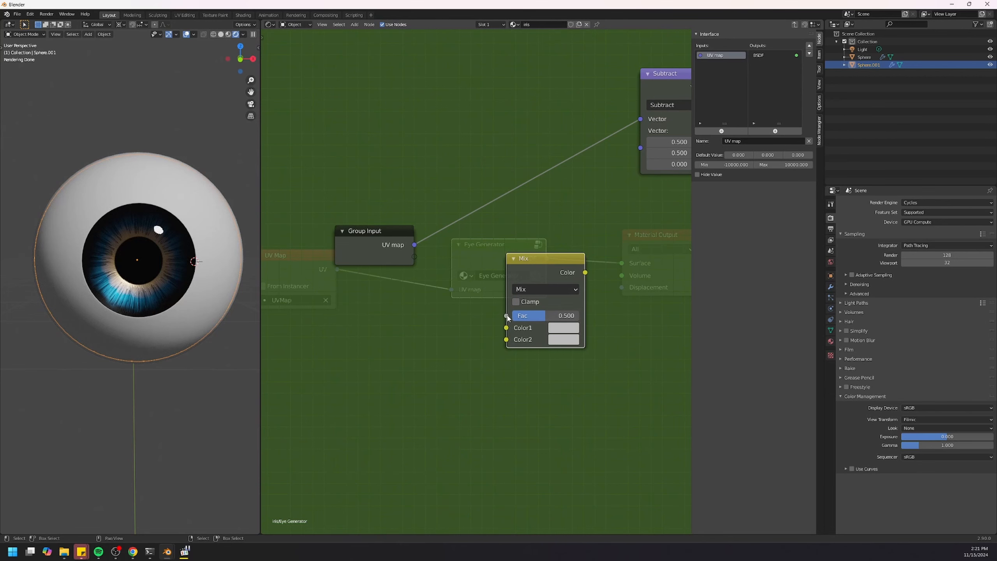
drag(422, 258, 420, 258)
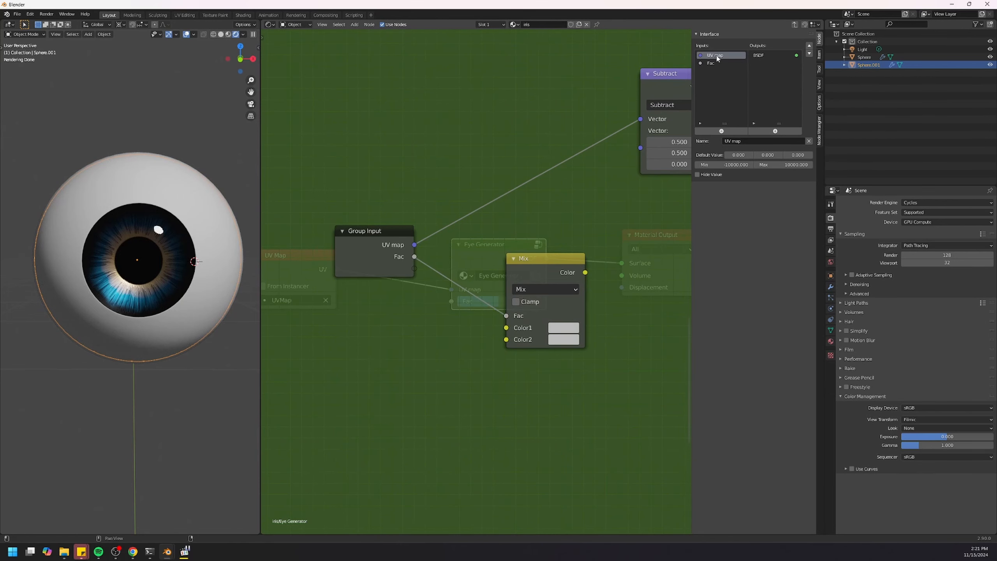
click(514, 260)
key(x)
- Rename the Fac group input to Stretch power with a default of 0.250 and connect it to the Square Root node's Value
middle_drag(507, 245, 401, 206)
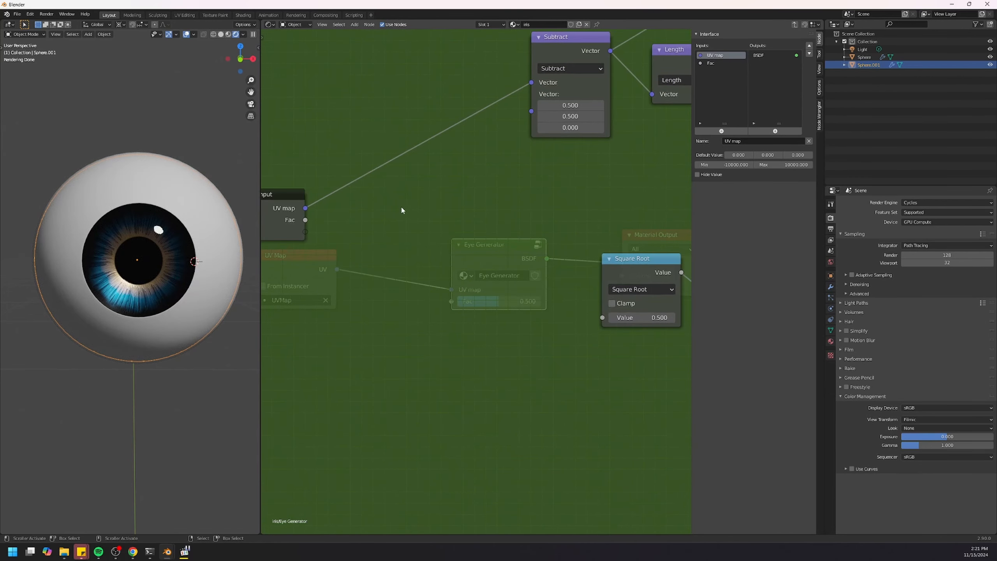
scroll(446, 214, down, 1)
scroll(458, 254, down, 1)
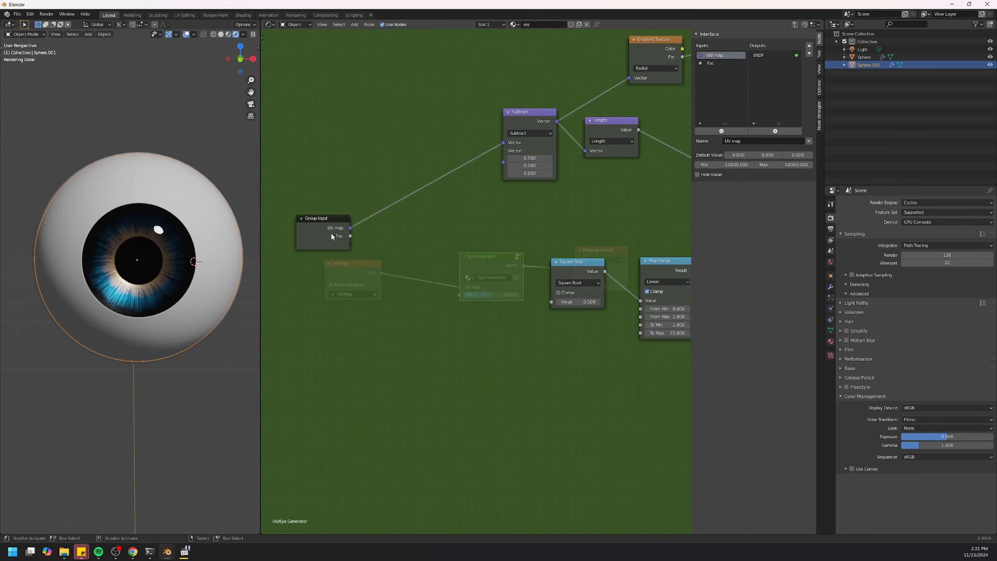
click(717, 64)
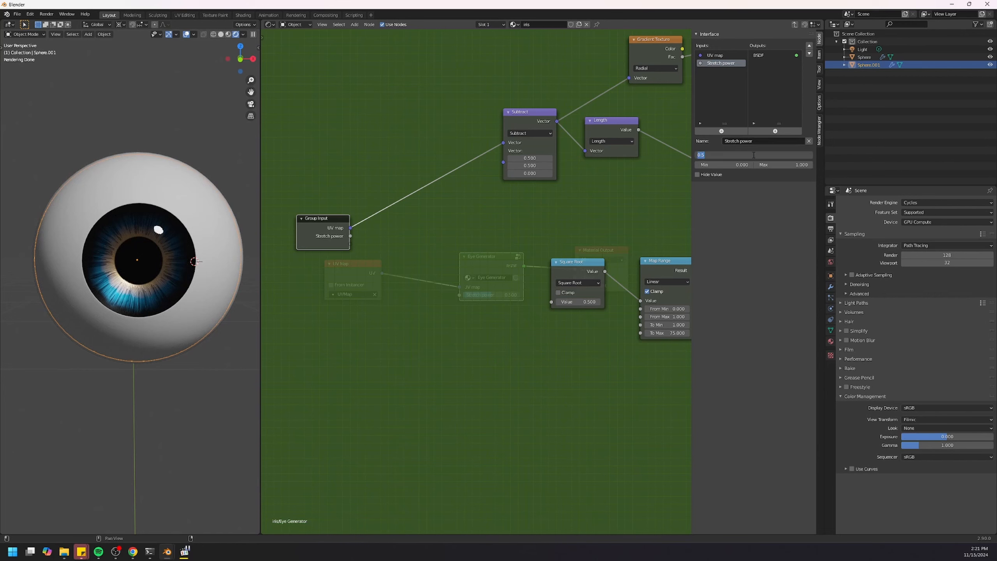
key(Return)
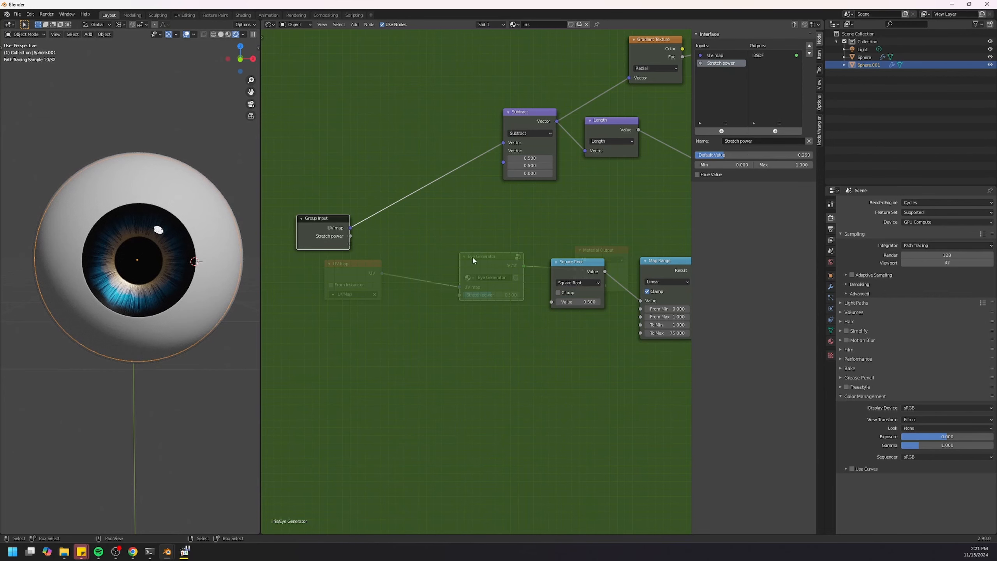
drag(575, 313, 552, 302)
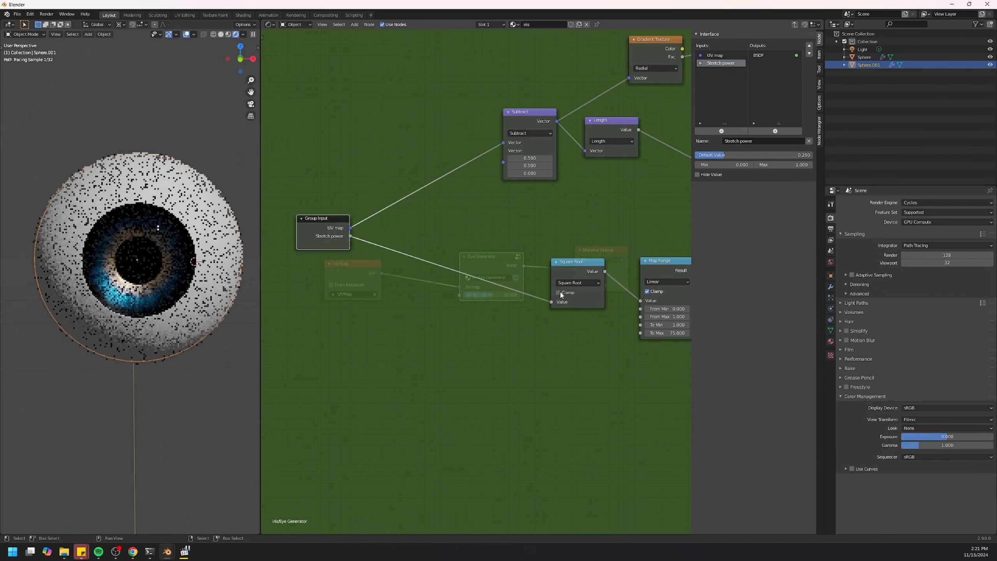
- Tidy the positions of the Square Root and Group Input nodes, and leave the Eye Generator group
drag(573, 262, 567, 277)
drag(323, 219, 369, 223)
key(Tab)
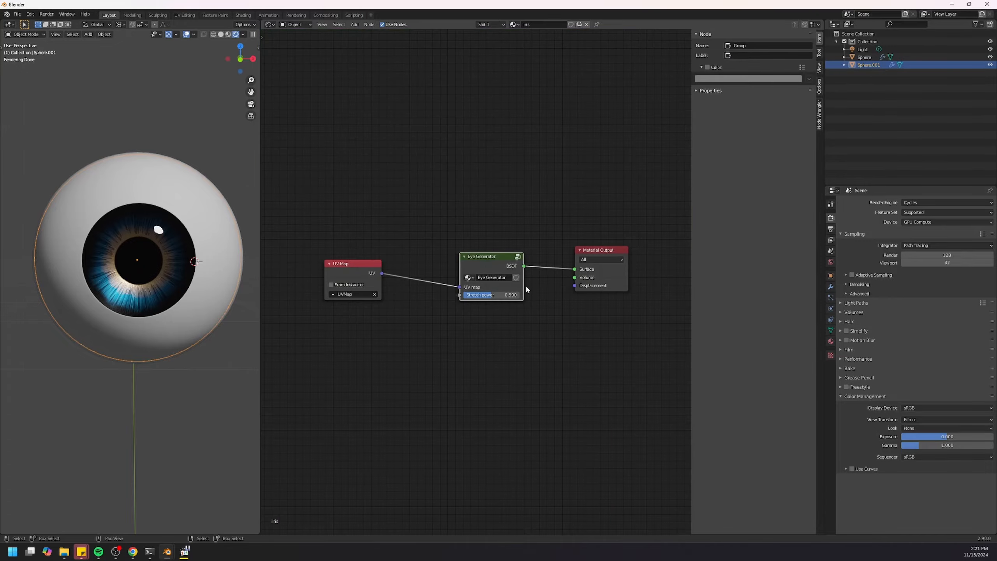
- Try Stretch power values of 0.000 and 0.067 on the Eye Generator node and inspect the iris up close
scroll(514, 302, up, 2)
drag(510, 302, 500, 302)
scroll(137, 251, up, 5)
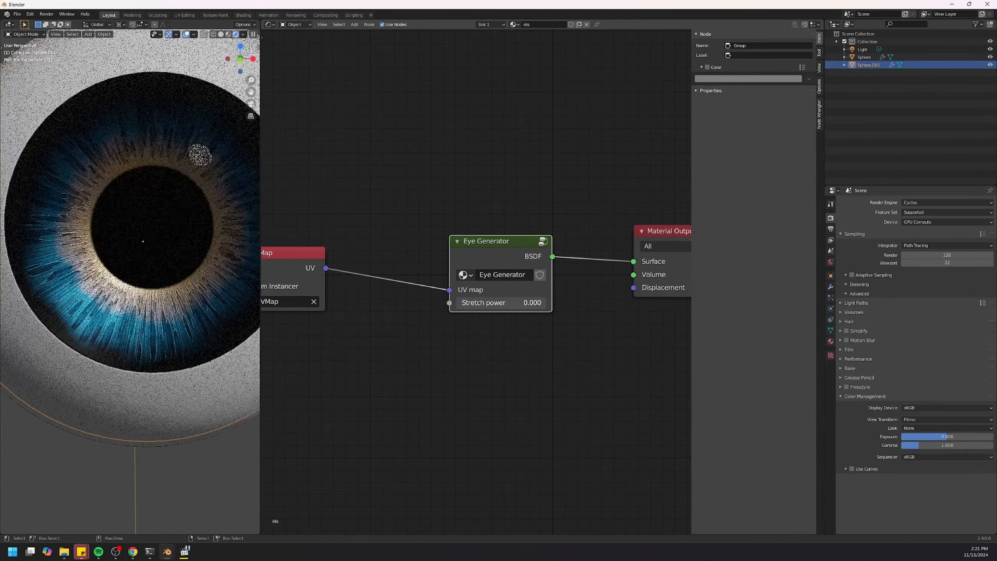
drag(492, 302, 461, 305)
scroll(165, 319, up, 2)
scroll(165, 319, up, 1)
scroll(124, 252, down, 3)
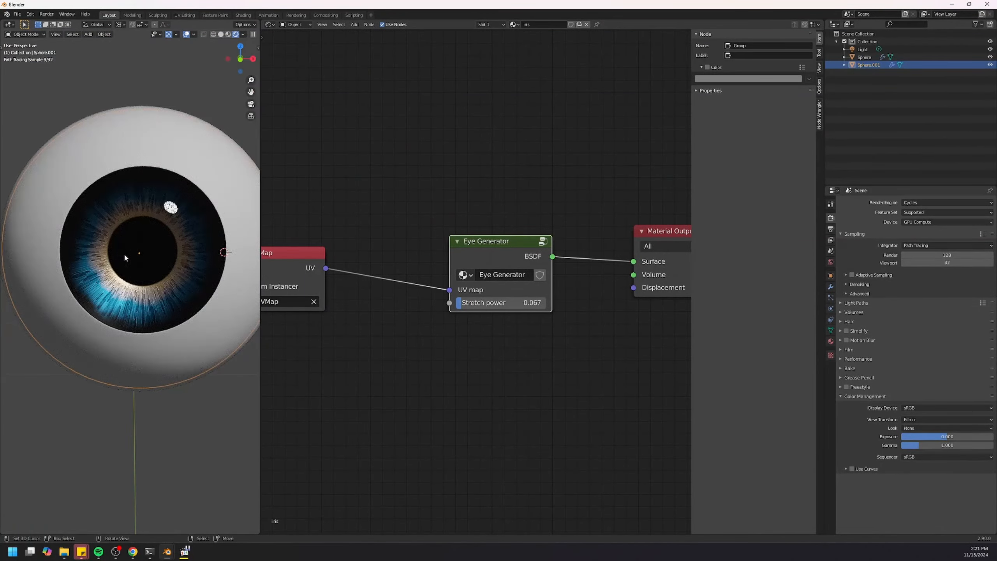
scroll(124, 252, up, 1)
click(489, 263)
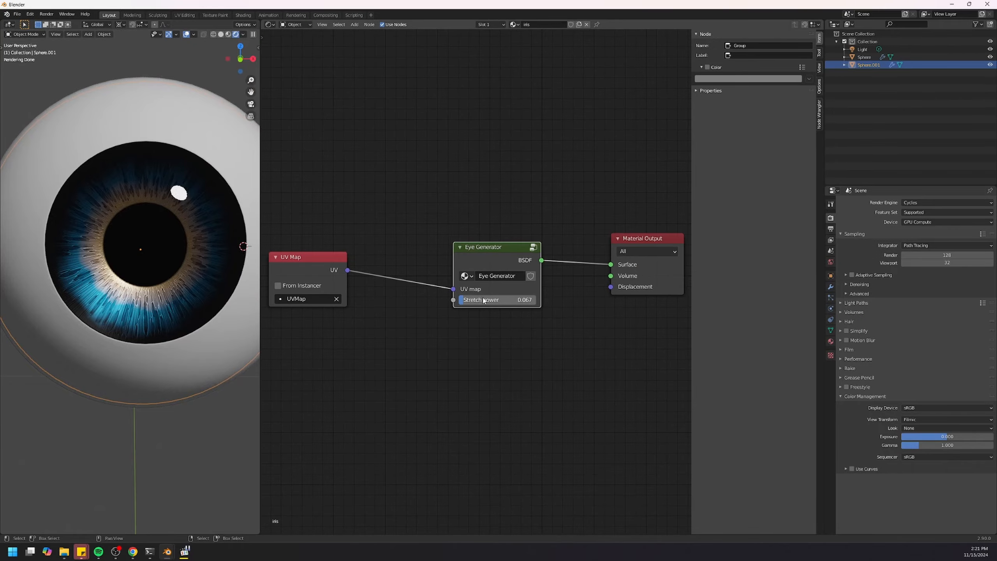
- Reopen the Eye Generator group and add another Group Input node beside the two RGB color nodes
key(Tab)
scroll(499, 304, down, 10)
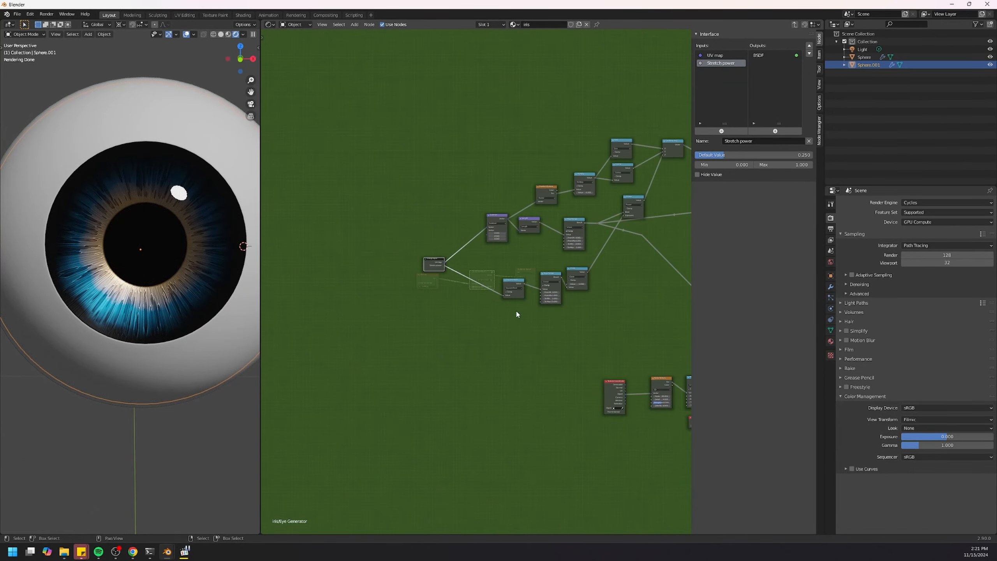
middle_drag(516, 314, 101, 238)
middle_drag(431, 233, 597, 285)
scroll(561, 267, up, 4)
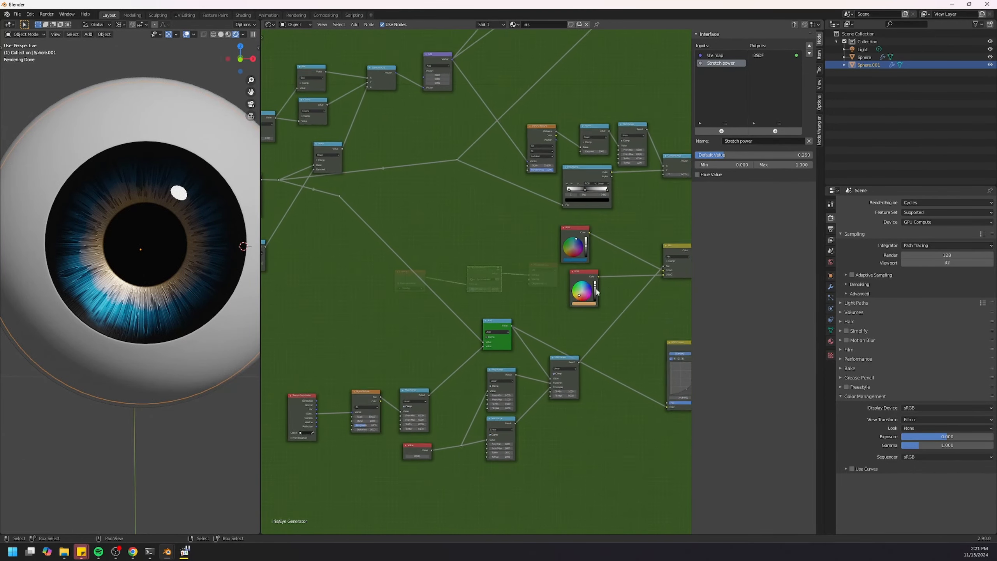
scroll(530, 299, up, 1)
middle_drag(525, 262, 605, 335)
key(shift+a)
mouse_move(432, 229)
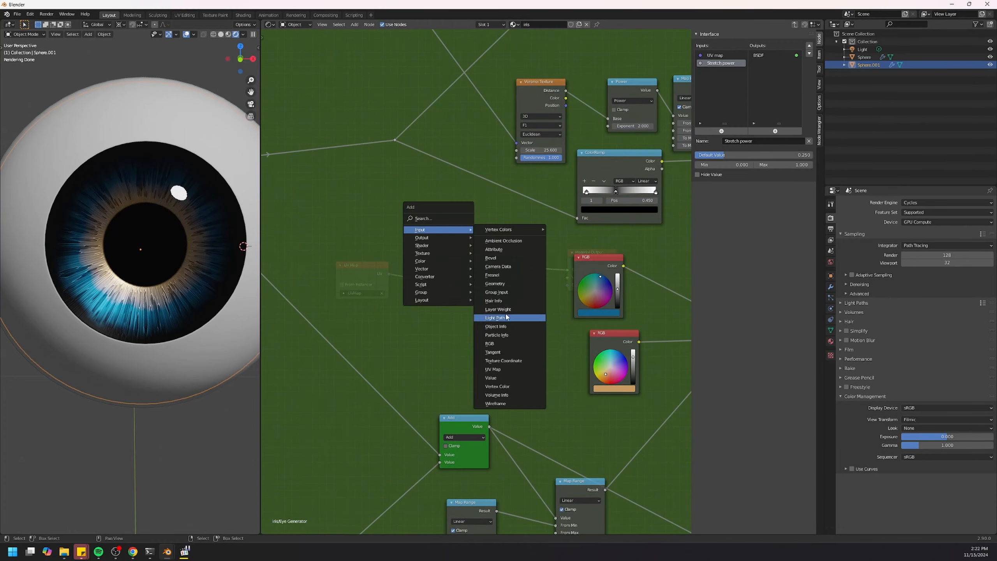
click(504, 293)
click(457, 273)
- Cut the links from the two RGB nodes to the Mix node and delete both RGB nodes
scroll(561, 314, up, 3)
middle_drag(638, 353, 435, 342)
ctrl+right_drag(510, 380, 510, 255)
drag(511, 248, 416, 358)
key(x)
middle_drag(454, 332, 511, 331)
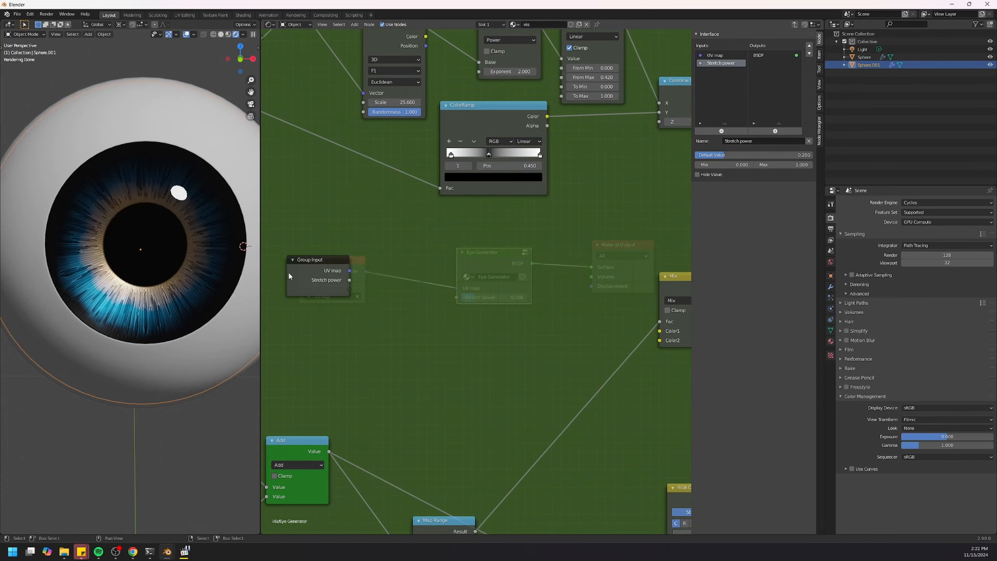
- Move the new Group Input node near the Mix node and expose the Mix node's Color1 and Color2 as group inputs
drag(342, 286, 473, 316)
scroll(435, 323, up, 1)
middle_drag(644, 335, 536, 340)
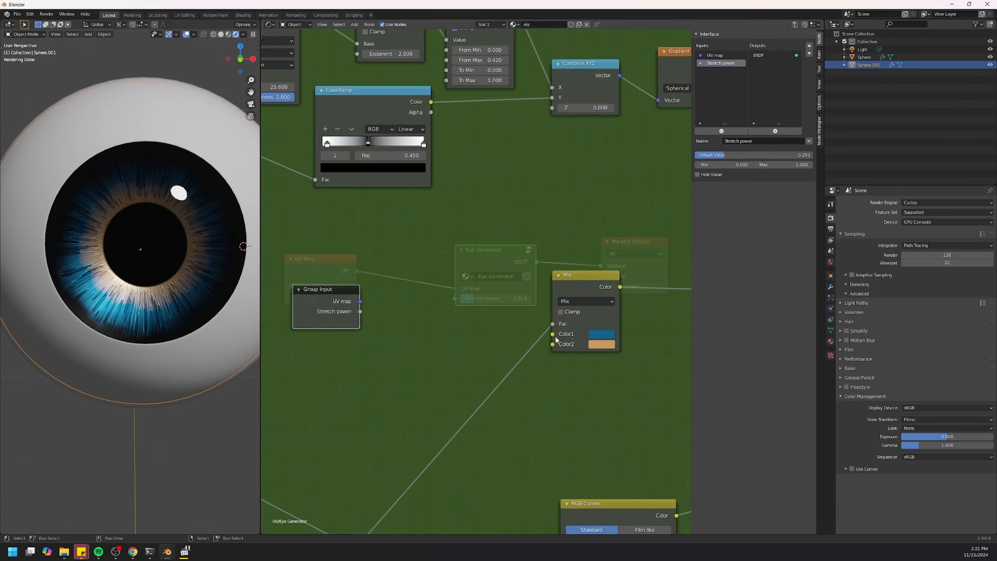
drag(553, 334, 360, 332)
- Reorder the group inputs to Color1, Color2, Stretch power and UV map
click(718, 72)
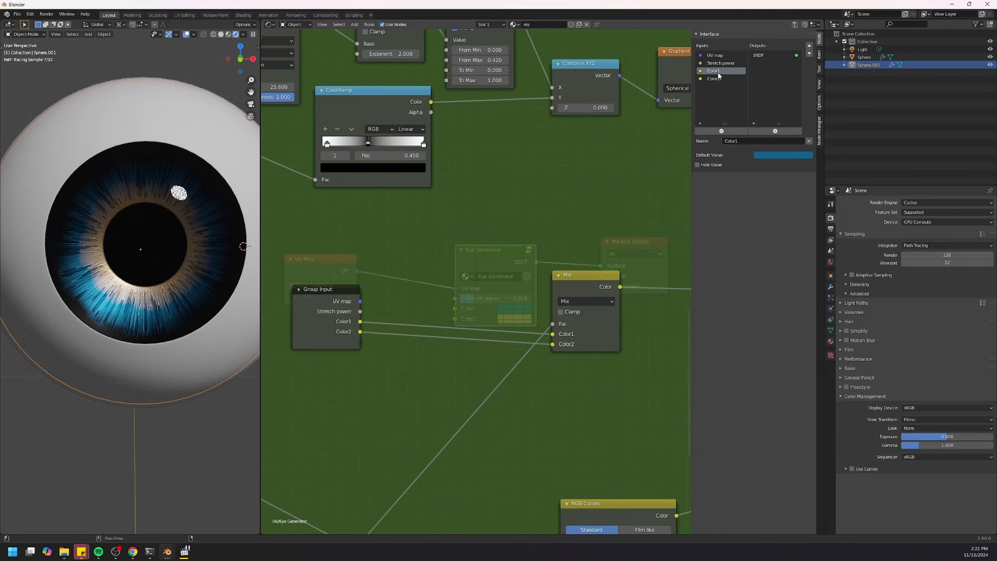
click(808, 47)
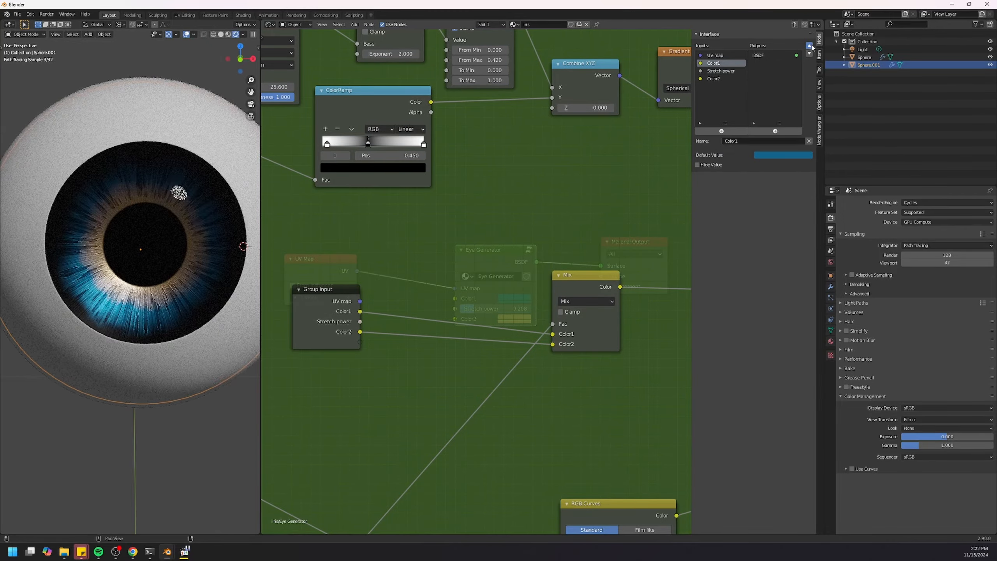
click(809, 47)
click(809, 46)
click(810, 46)
click(810, 47)
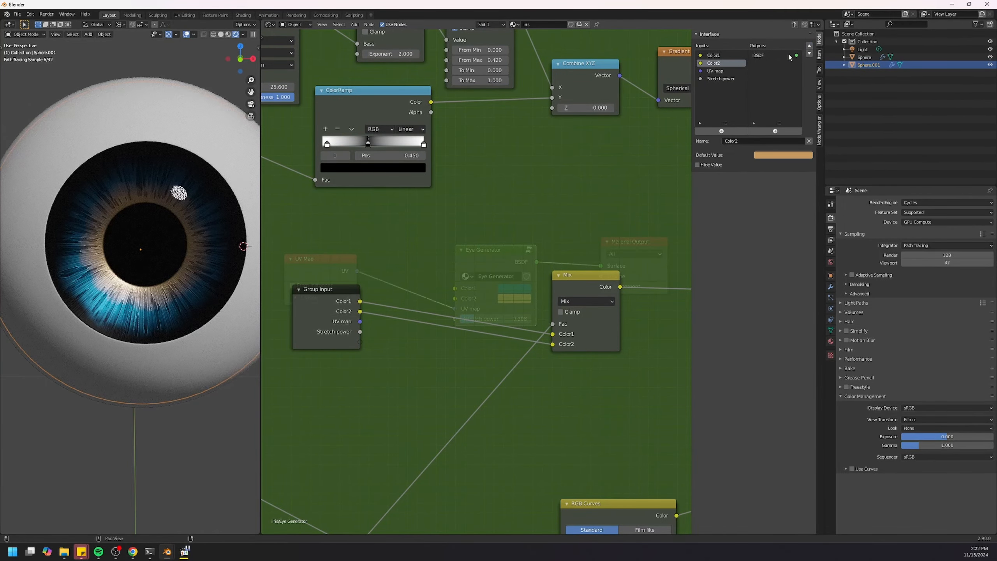
click(721, 79)
click(810, 46)
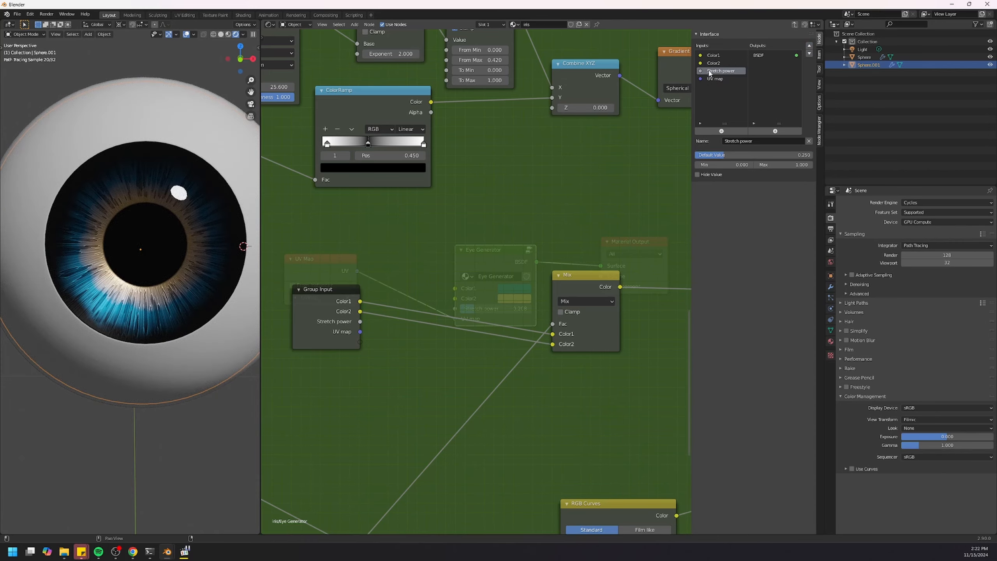
- Add another Group Input node and place it before the Value node below the Noise Texture
scroll(535, 244, down, 3)
middle_drag(535, 244, 628, 118)
middle_drag(477, 470, 520, 389)
scroll(521, 388, up, 3)
drag(510, 370, 489, 404)
scroll(494, 401, down, 3)
middle_drag(401, 377, 463, 358)
key(F3)
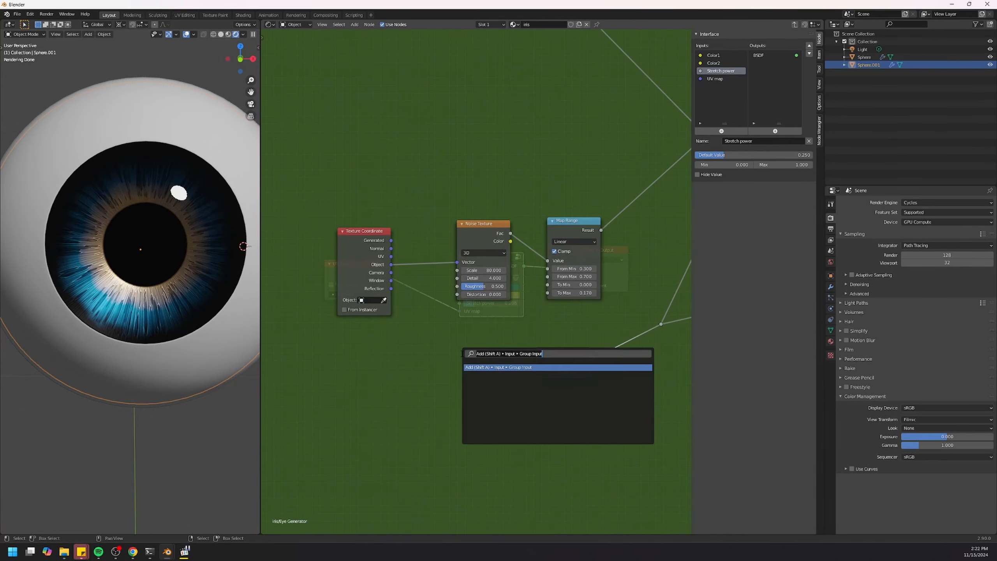
key(Return)
click(450, 334)
middle_drag(560, 368, 478, 346)
click(494, 340)
drag(432, 345, 389, 344)
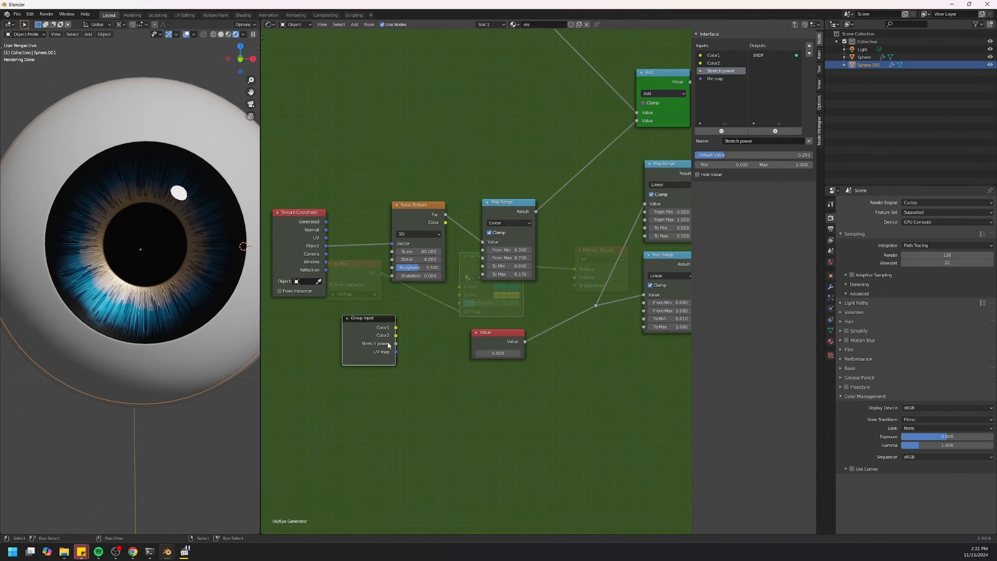
- Expose the Noise Texture's Roughness as a new group input, and disconnect it from the texture
middle_drag(416, 339, 512, 340)
scroll(509, 349, up, 3)
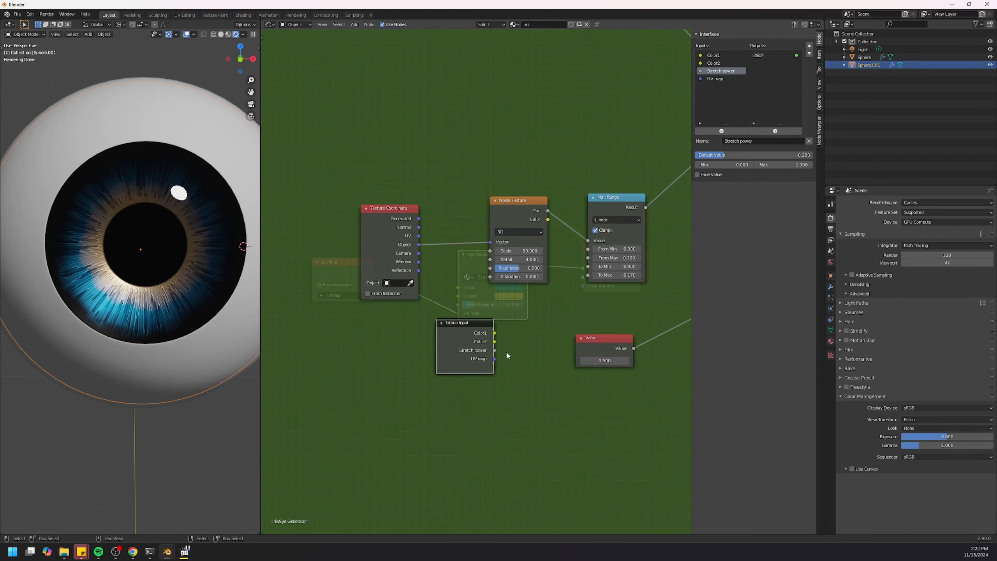
drag(471, 345, 420, 338)
drag(493, 266, 487, 277)
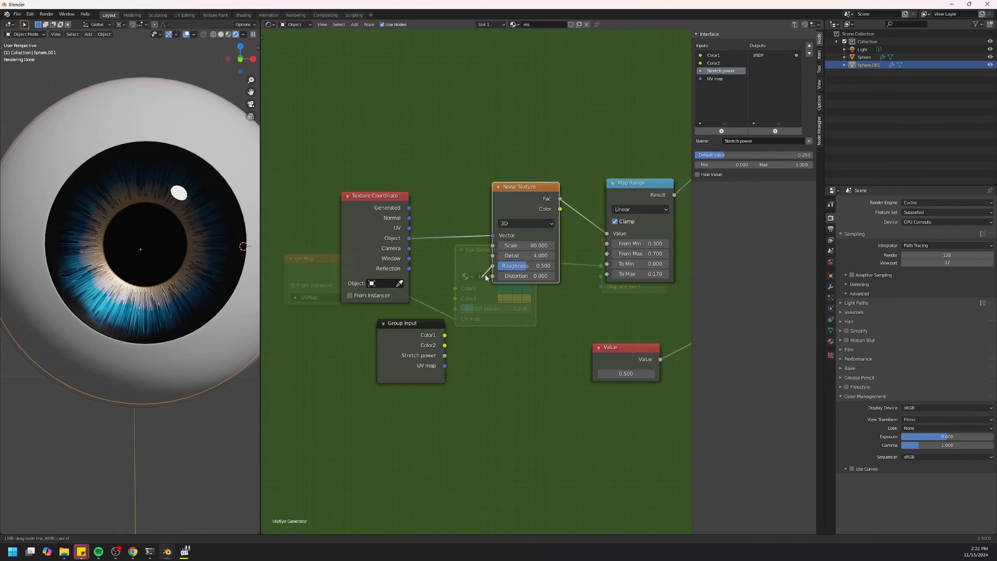
drag(444, 374, 445, 374)
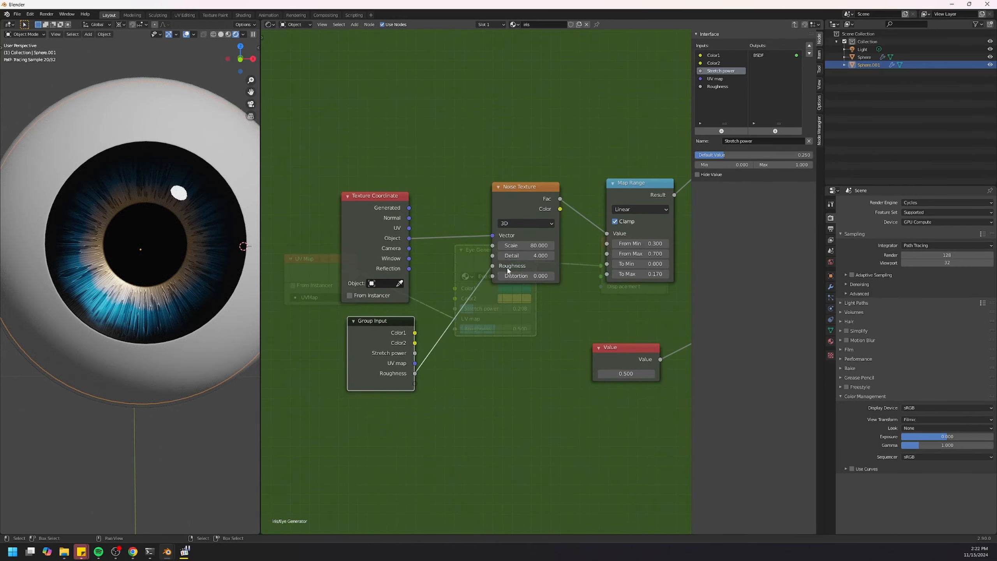
drag(386, 360, 491, 363)
middle_drag(491, 364, 369, 361)
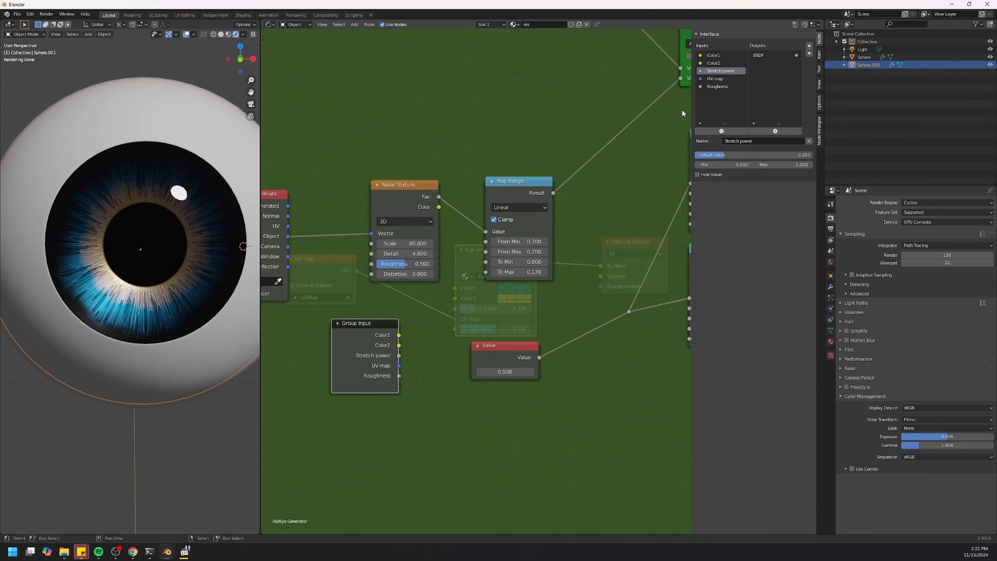
- Rename the Roughness group input to Heterochromia and connect it to the Map Range reroute in place of the Value node, deleting that node
double_click(724, 87)
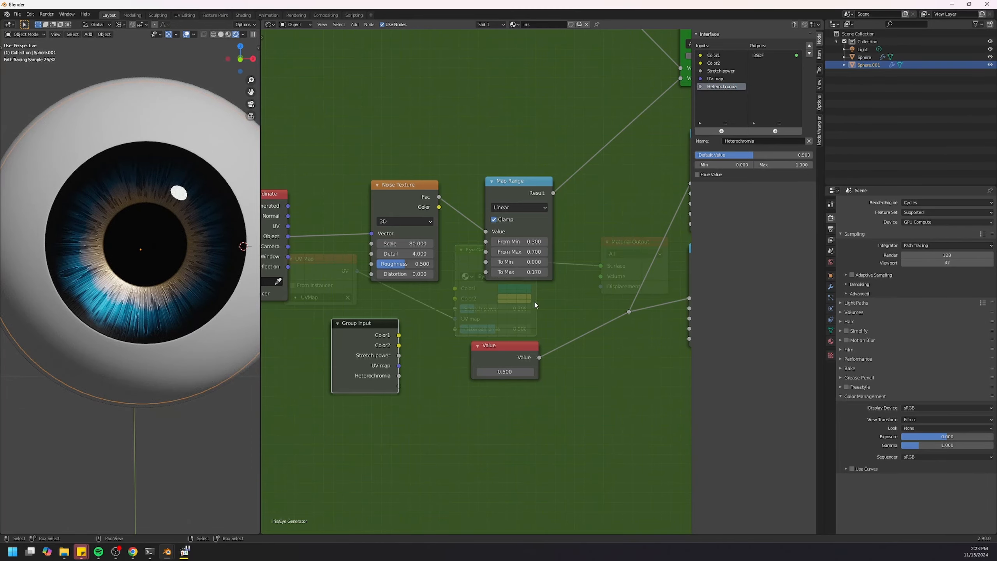
middle_drag(535, 302, 519, 298)
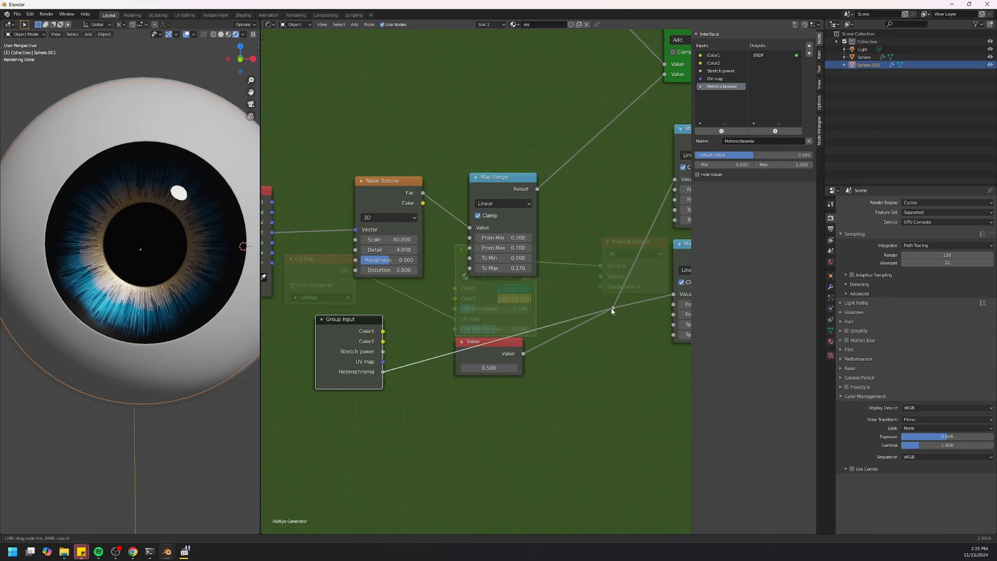
drag(612, 309, 613, 309)
click(502, 355)
key(x)
middle_drag(613, 310, 549, 319)
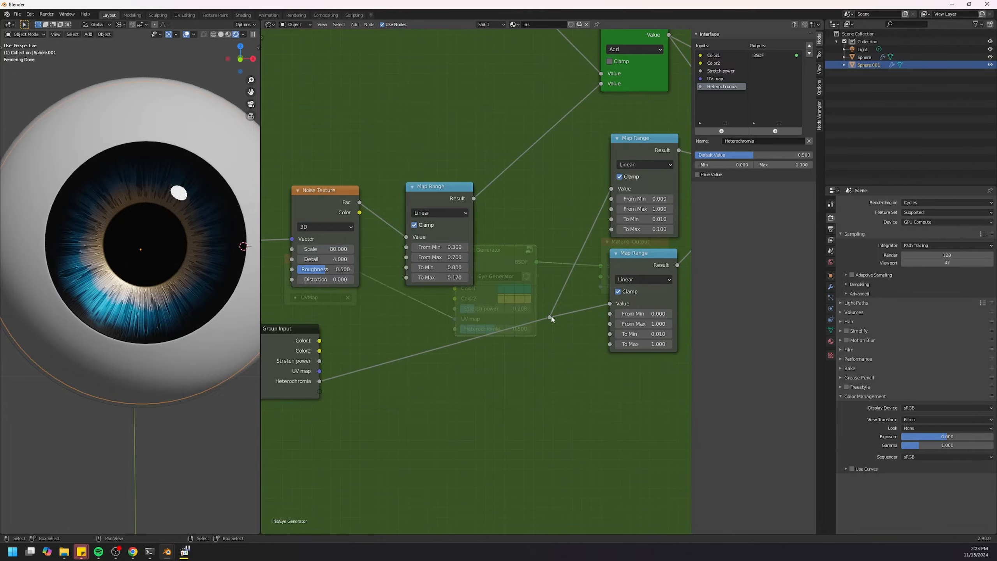
drag(308, 334, 462, 315)
- Adjust the Heterochromia slider on the Eye Generator node outside the group, and reopen the group
key(Tab)
scroll(510, 341, up, 1)
mouse_move(505, 338)
mouse_down()
mouse_move(468, 338)
mouse_move(518, 338)
mouse_move(496, 338)
mouse_up()
key(Tab)
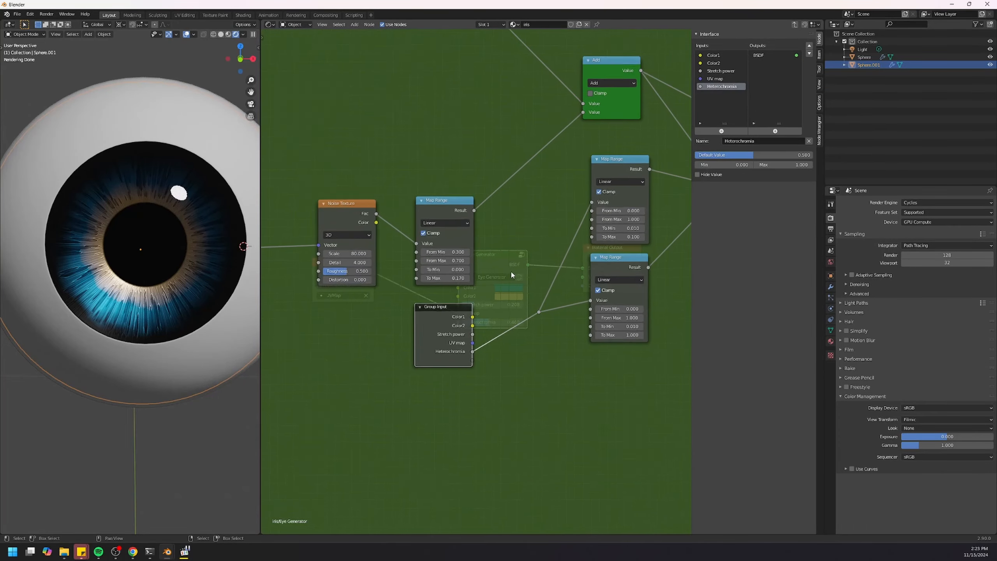
- Move the Heterochromia group input directly below Color2, above Stretch power
scroll(486, 300, down, 1)
scroll(486, 300, down, 2)
scroll(486, 300, down, 2)
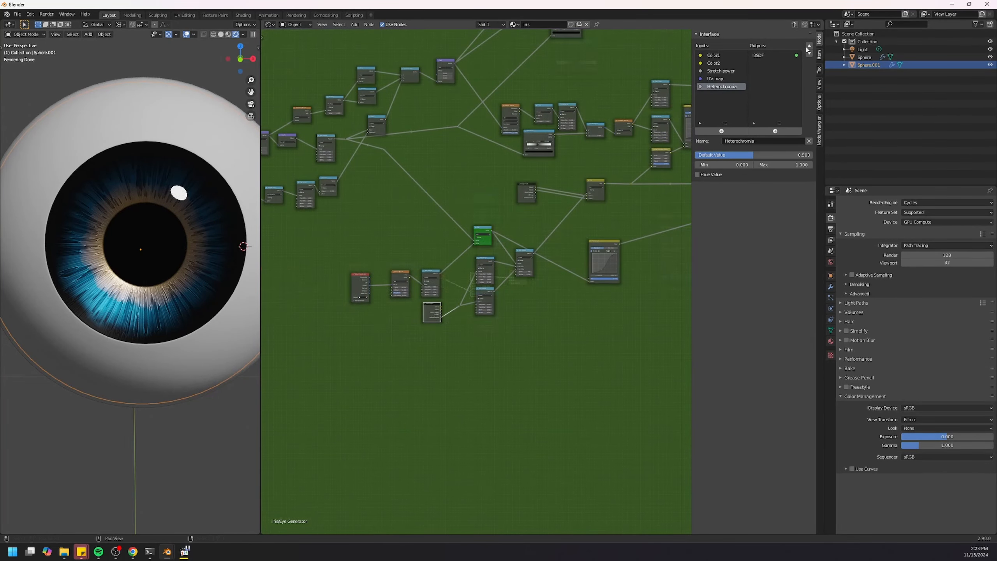
click(809, 45)
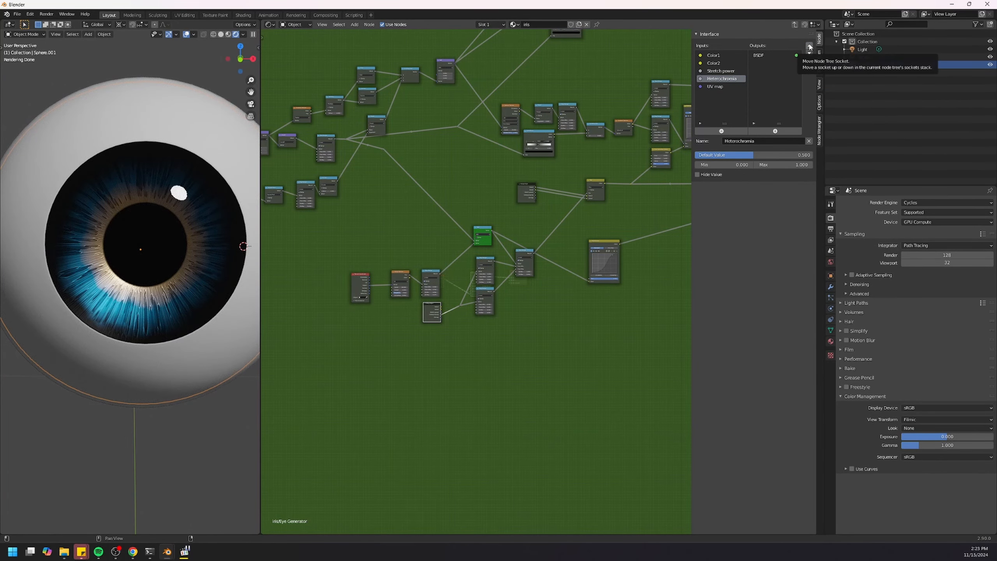
click(810, 46)
click(809, 53)
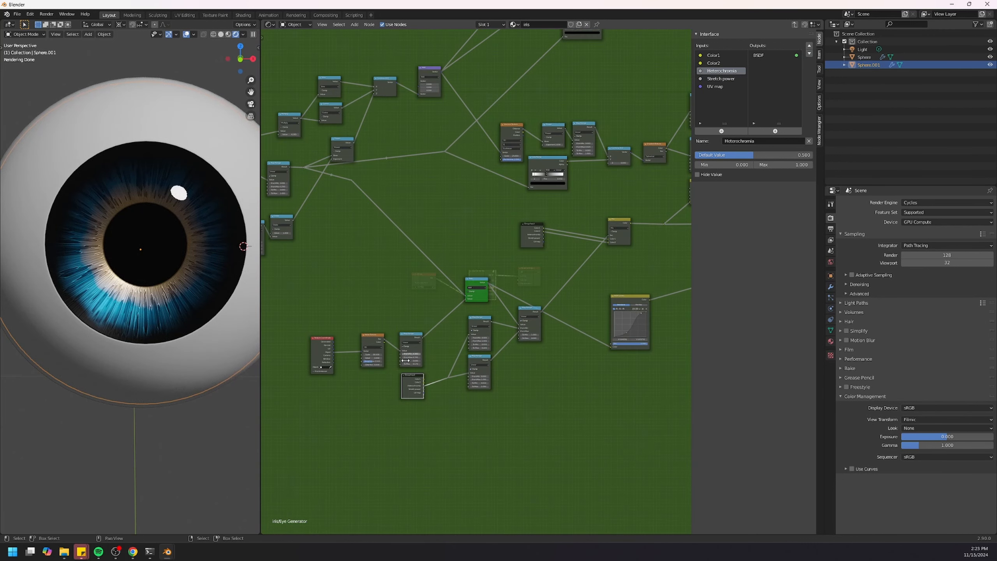
- Add a Group Input node beside the upper Voronoi Texture node
scroll(401, 375, up, 2)
middle_drag(463, 170, 494, 260)
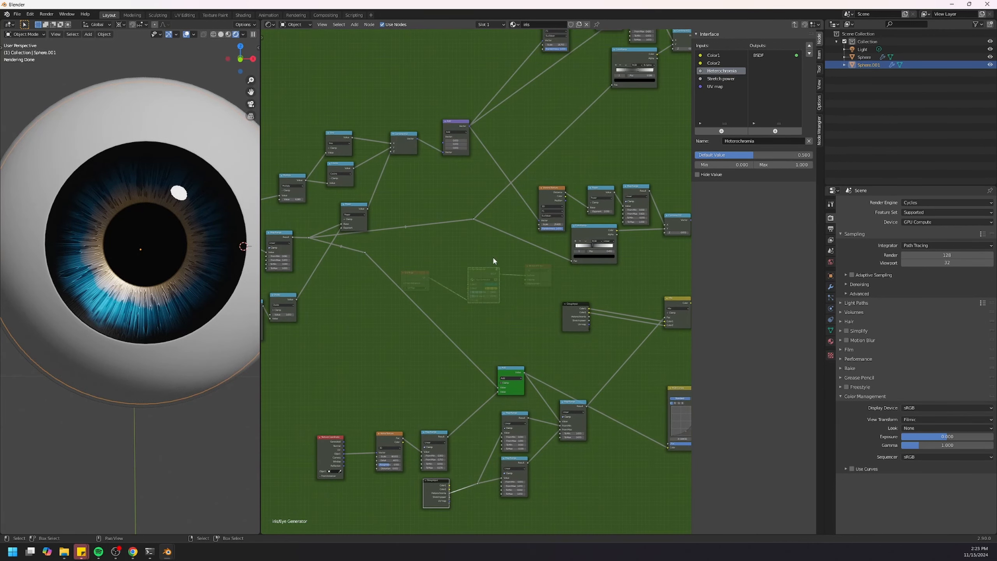
middle_drag(521, 135, 500, 297)
scroll(500, 297, up, 1)
scroll(511, 275, up, 3)
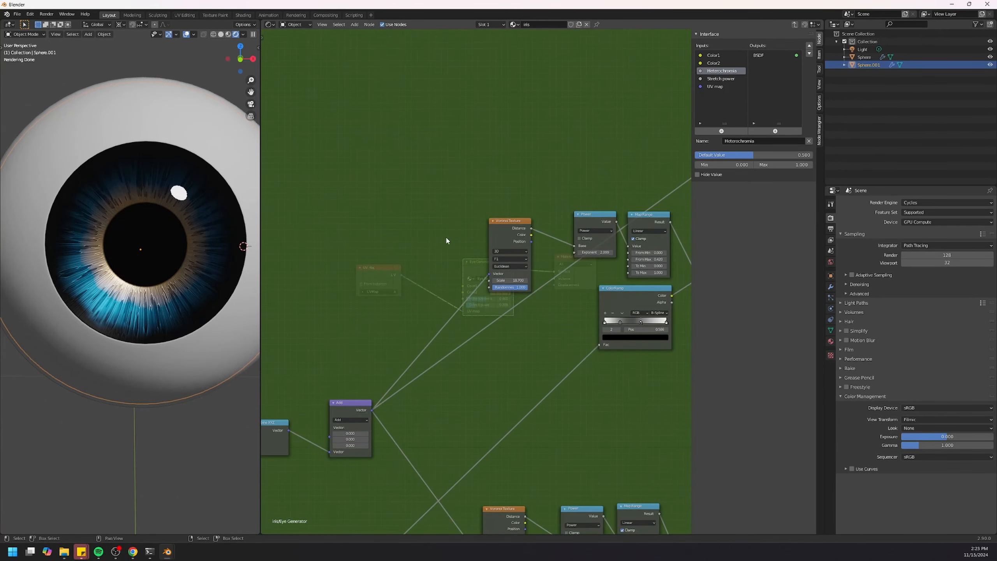
middle_drag(447, 238, 476, 263)
scroll(471, 283, up, 2)
middle_drag(421, 284, 479, 282)
scroll(480, 282, up, 2)
key(F3)
key(Return)
click(451, 253)
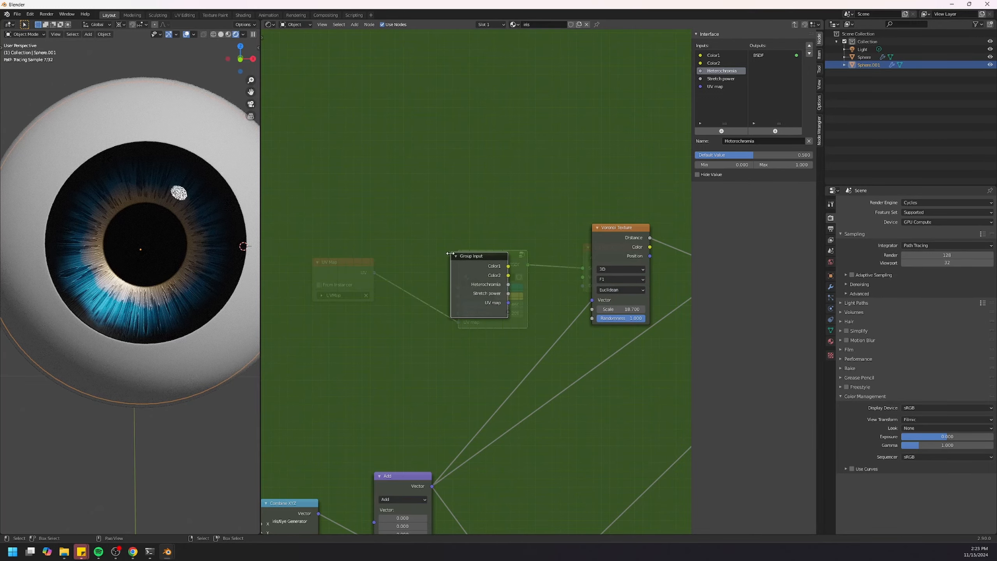
- Expose the upper Voronoi Texture's Scale as a group input and move it above Stretch power in the input order
middle_drag(565, 330, 508, 320)
scroll(507, 321, up, 2)
drag(536, 289, 533, 288)
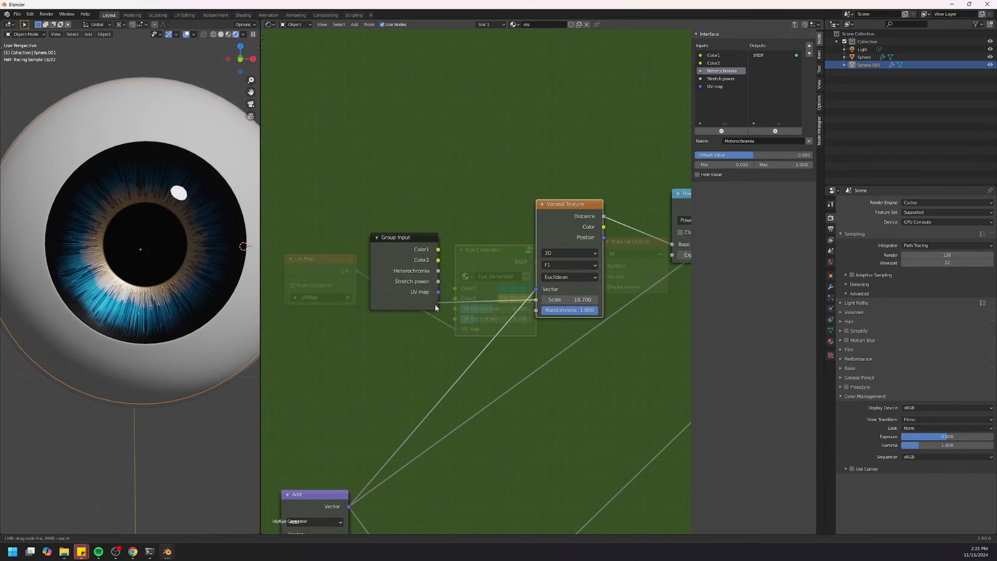
drag(435, 308, 436, 305)
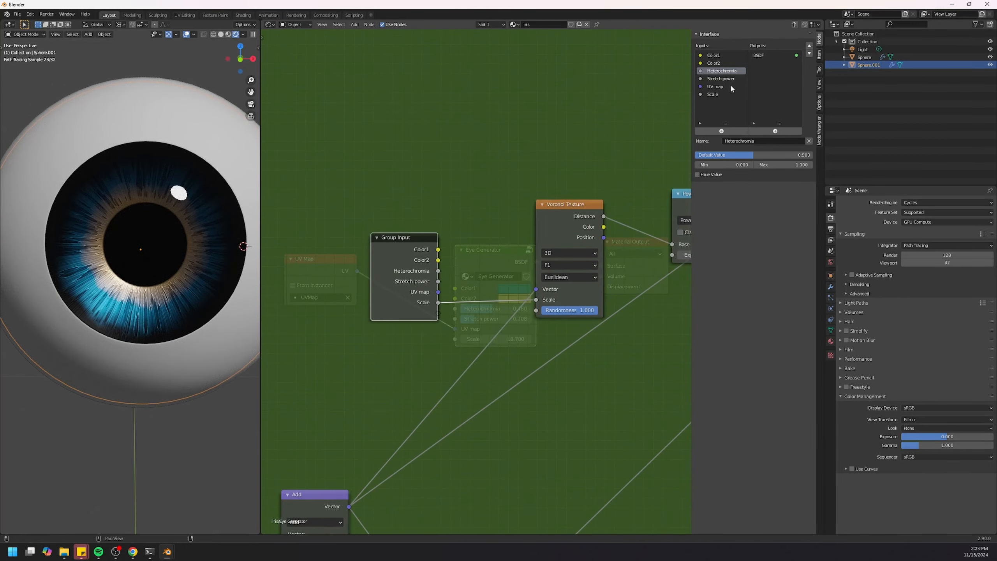
click(809, 46)
click(809, 45)
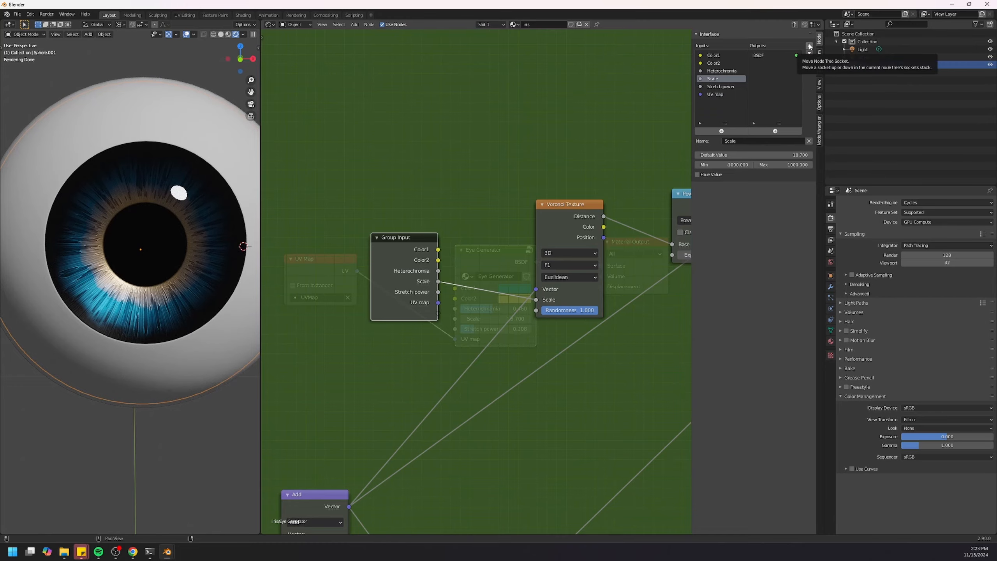
- Duplicate the Group Input node and place the copy near the lower Voronoi Texture
scroll(493, 223, down, 5)
middle_drag(493, 223, 497, 213)
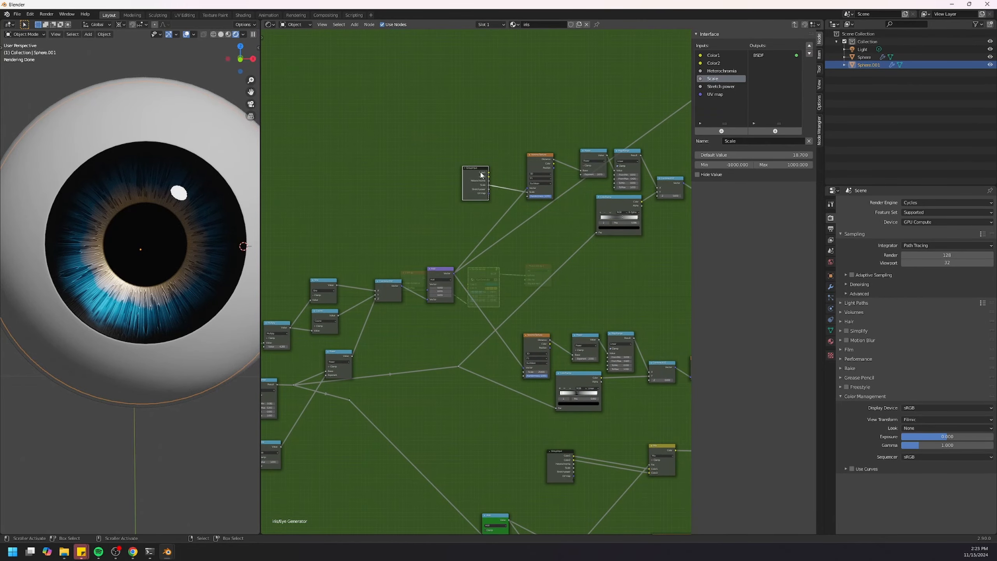
key(shift+d)
click(438, 389)
scroll(485, 434, up, 4)
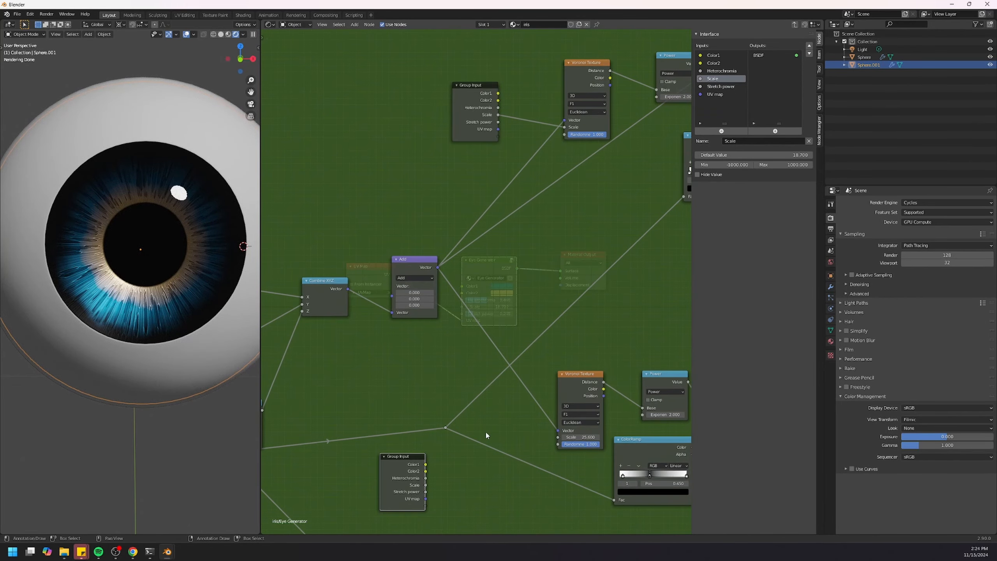
scroll(467, 281, up, 2)
middle_drag(489, 368, 507, 319)
scroll(507, 319, up, 2)
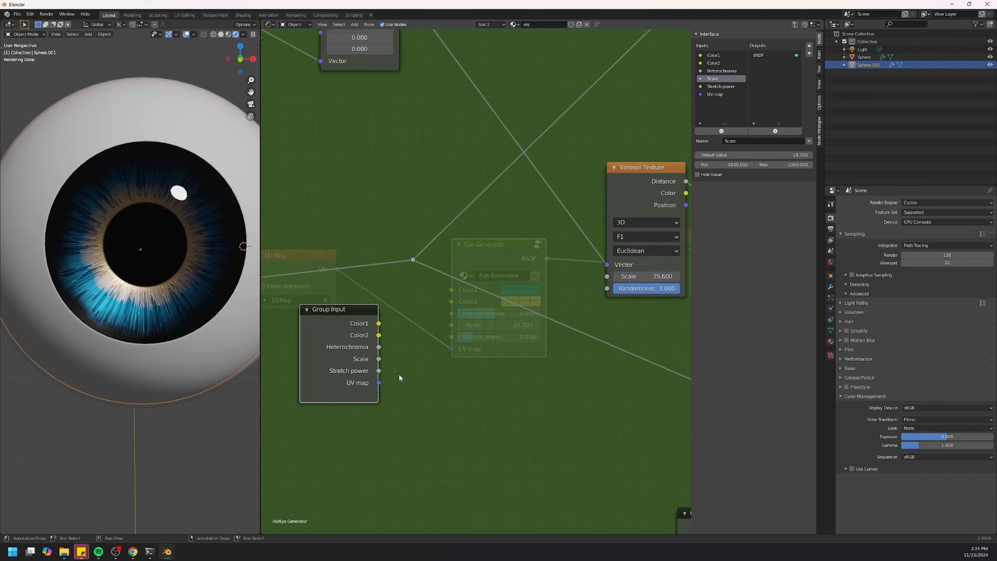
- Add a Math node set to Add that offsets the group's Scale by 5, and feed it into the lower Voronoi Texture's Scale
drag(358, 375, 333, 356)
key(shift+a)
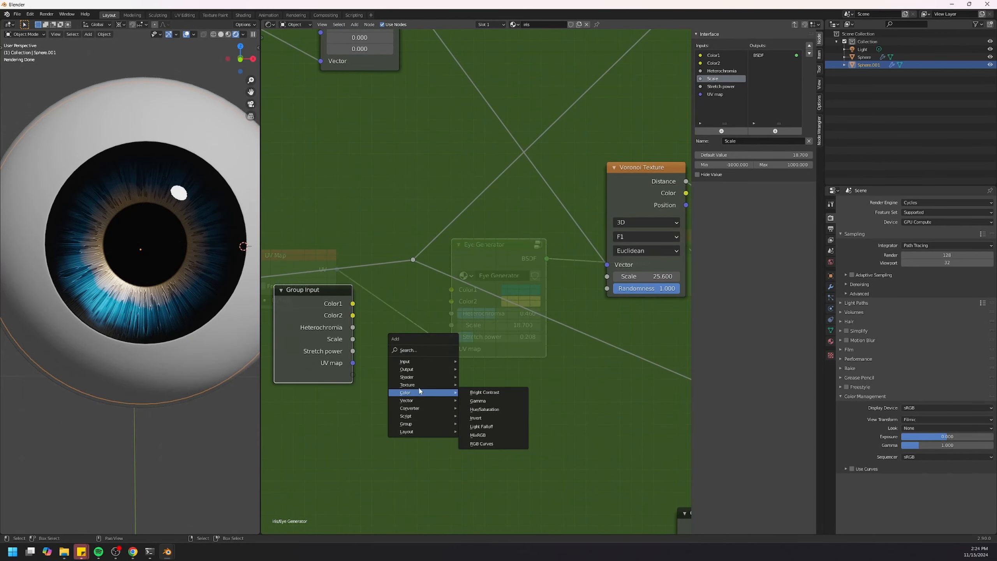
mouse_move(425, 408)
click(486, 473)
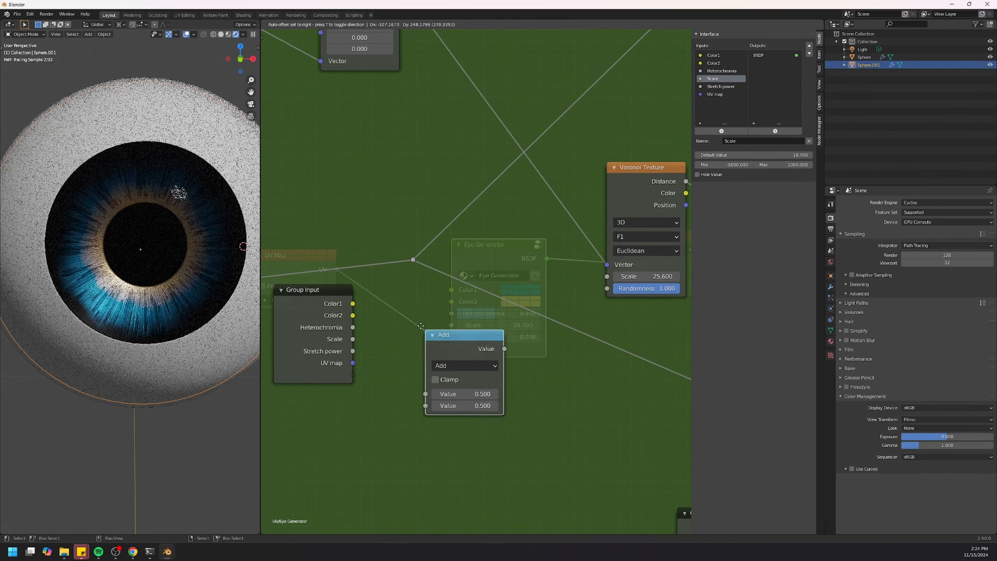
click(406, 377)
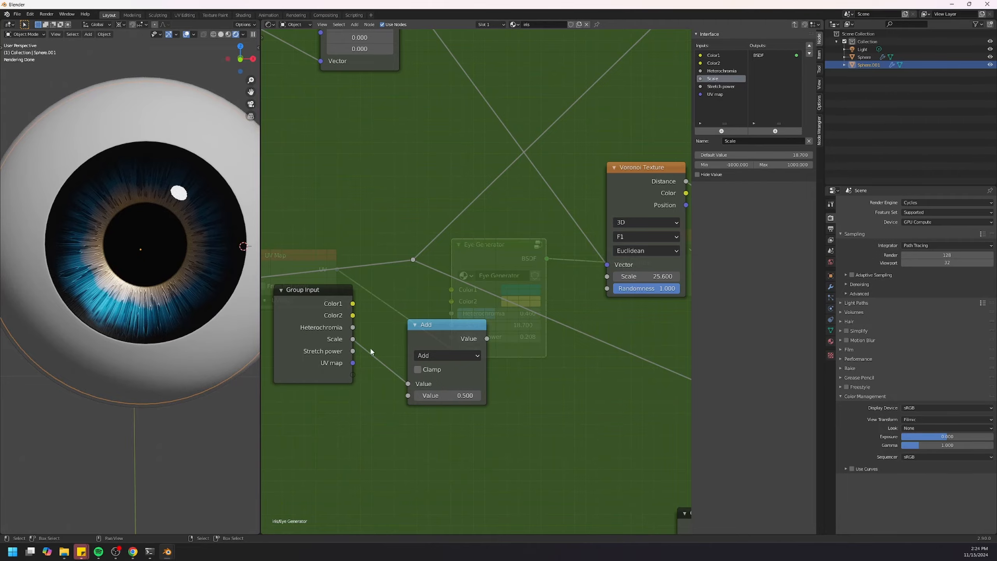
text(5)
key(Return)
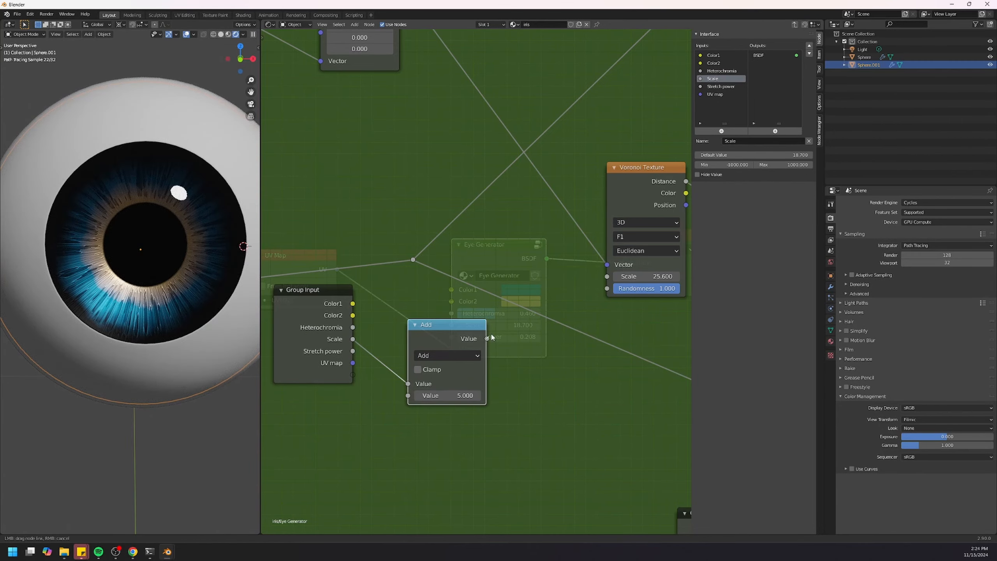
drag(605, 277, 607, 277)
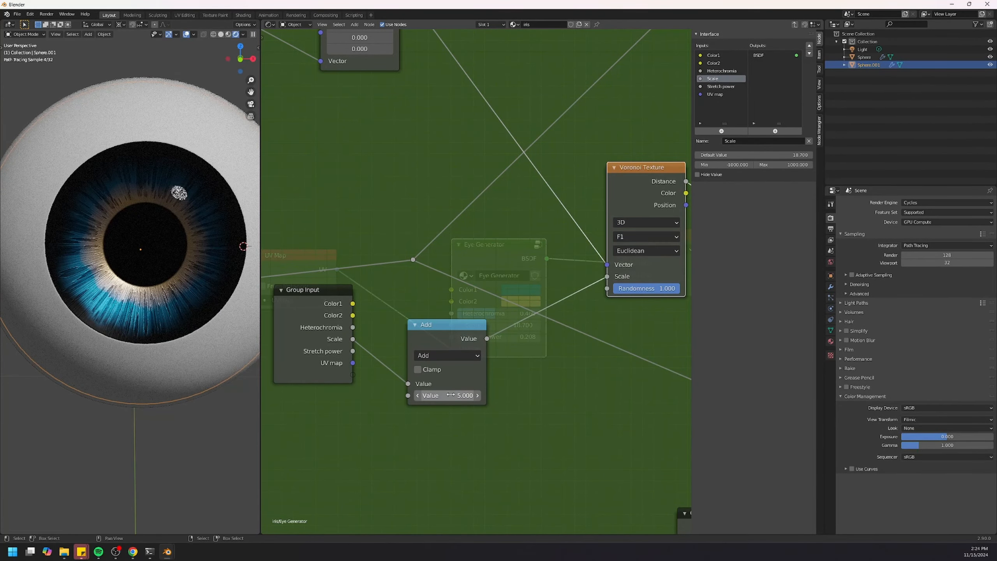
key(Return)
- Duplicate the Group Input node and place the copy above the Texture Coordinate node, near the Noise Texture
scroll(510, 393, down, 8)
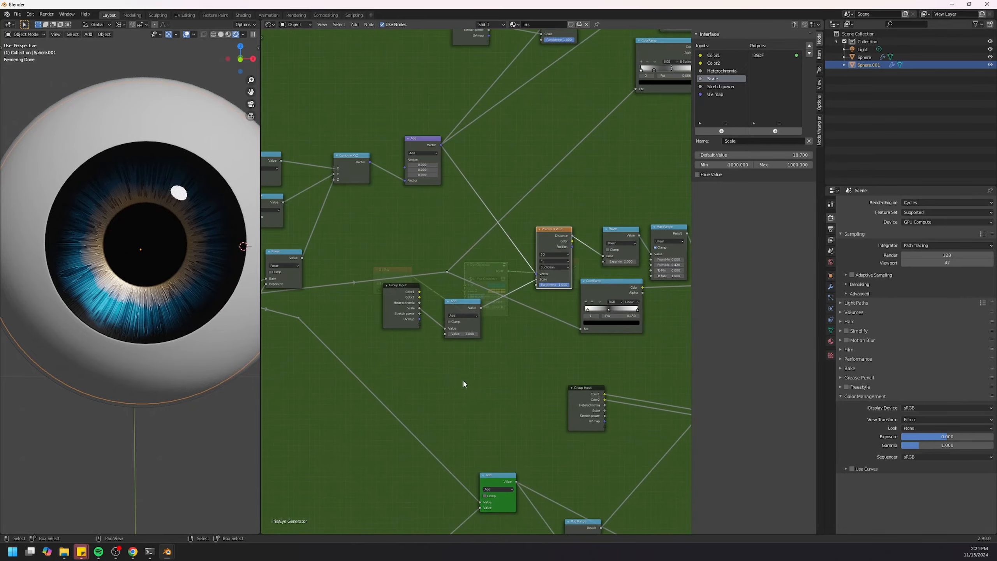
middle_drag(506, 295, 499, 251)
click(436, 183)
middle_drag(436, 182, 508, 93)
key(shift+d)
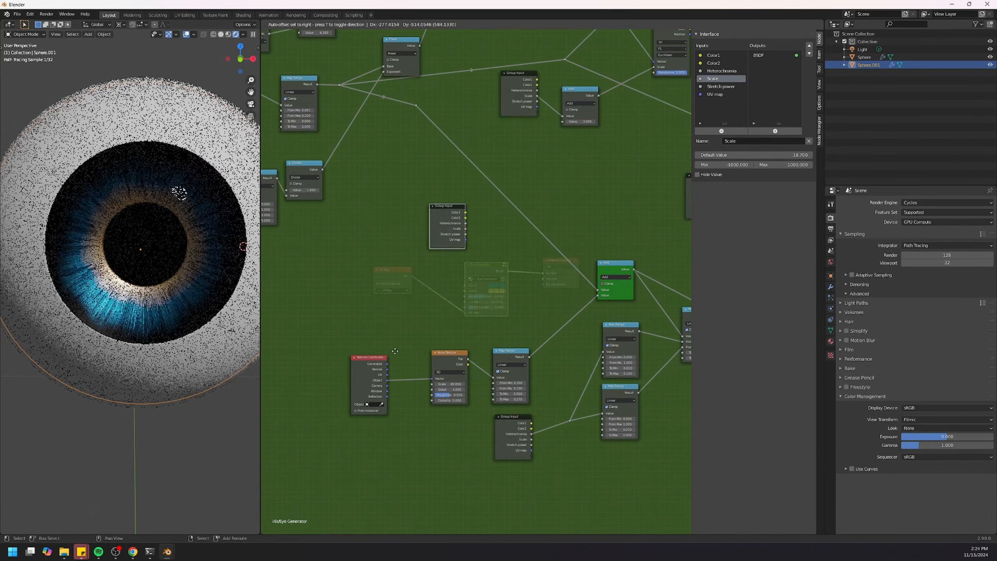
click(340, 410)
scroll(368, 368, up, 4)
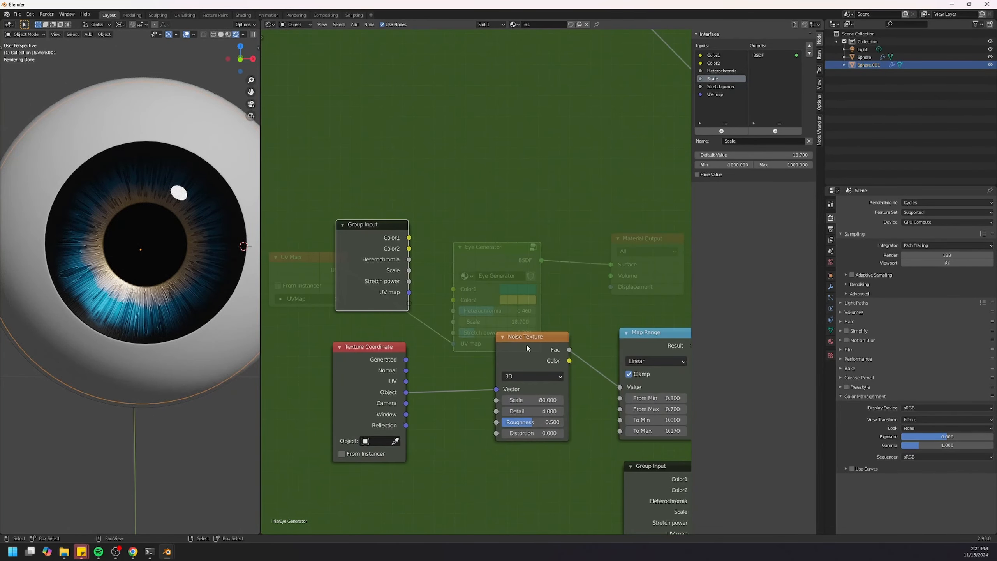
middle_drag(504, 411, 483, 397)
middle_drag(421, 340, 493, 364)
drag(410, 292, 367, 292)
middle_drag(525, 313, 512, 318)
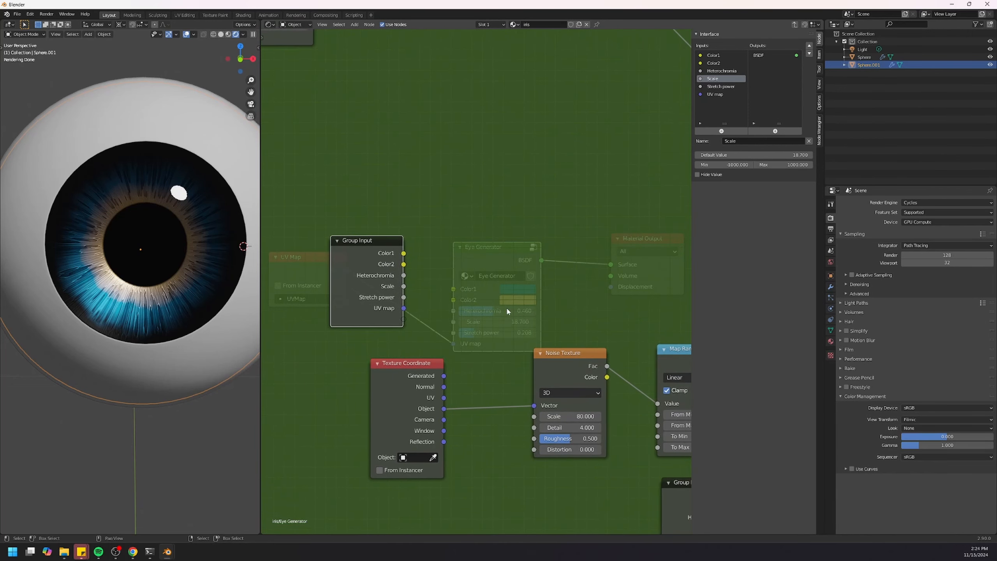
- Add a Math node set to Multiply next to the new Group Input, multiplying its Scale by 5
key(shift+a)
mouse_move(497, 255)
click(525, 313)
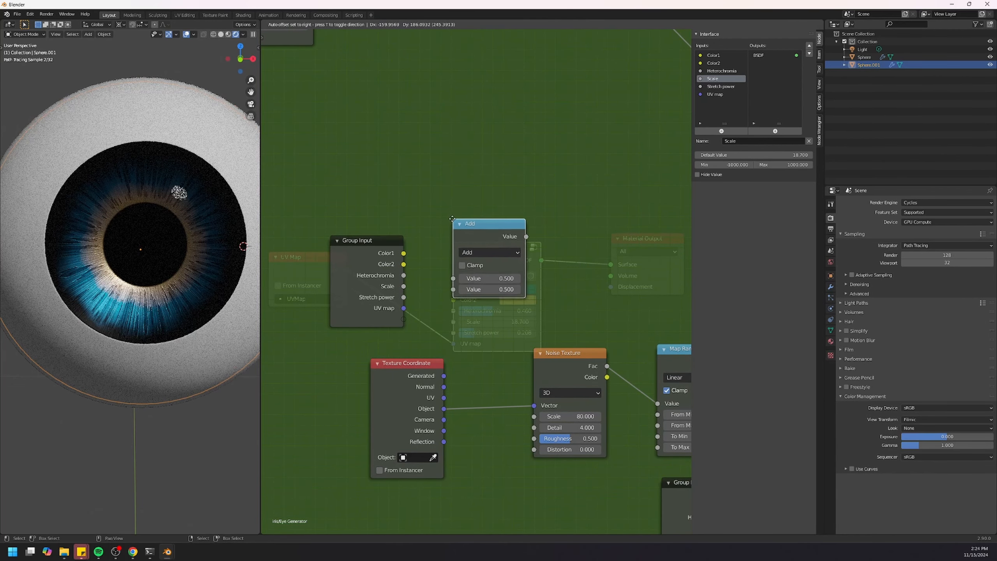
click(525, 314)
drag(404, 286, 587, 294)
click(489, 253)
click(473, 315)
drag(486, 230, 460, 249)
drag(510, 224, 289, 332)
- Connect the Multiply result to the Noise Texture's Scale and set the multiplier to 7.2
mouse_move(476, 256)
mouse_down()
mouse_move(454, 256)
mouse_move(480, 259)
mouse_up()
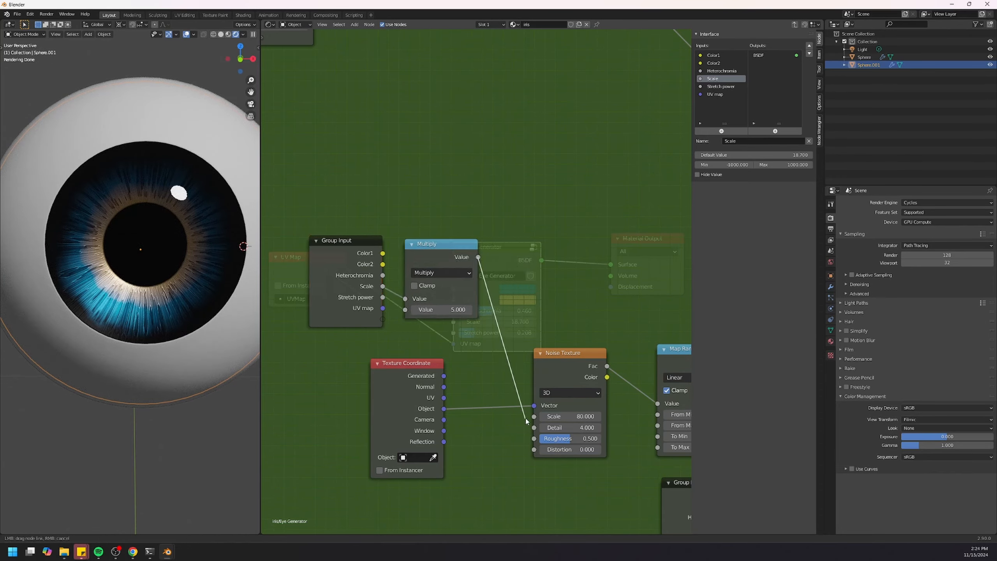
drag(526, 422, 534, 416)
middle_drag(457, 317, 469, 327)
scroll(468, 322, up, 1)
drag(469, 323, 517, 323)
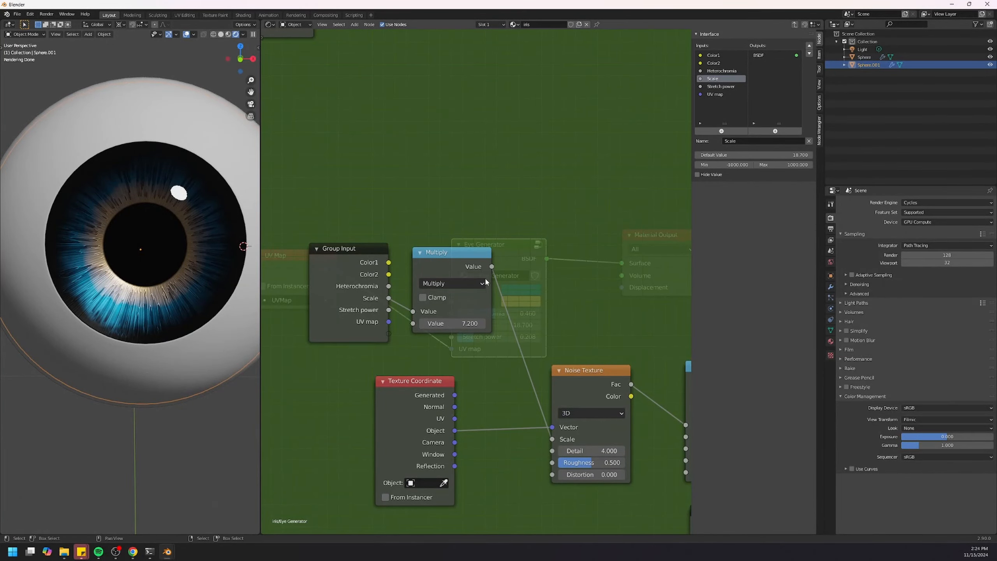
- Duplicate the Group Input and Multiply pair and place the copies beside the topmost Voronoi Texture
scroll(500, 284, down, 5)
scroll(500, 283, down, 4)
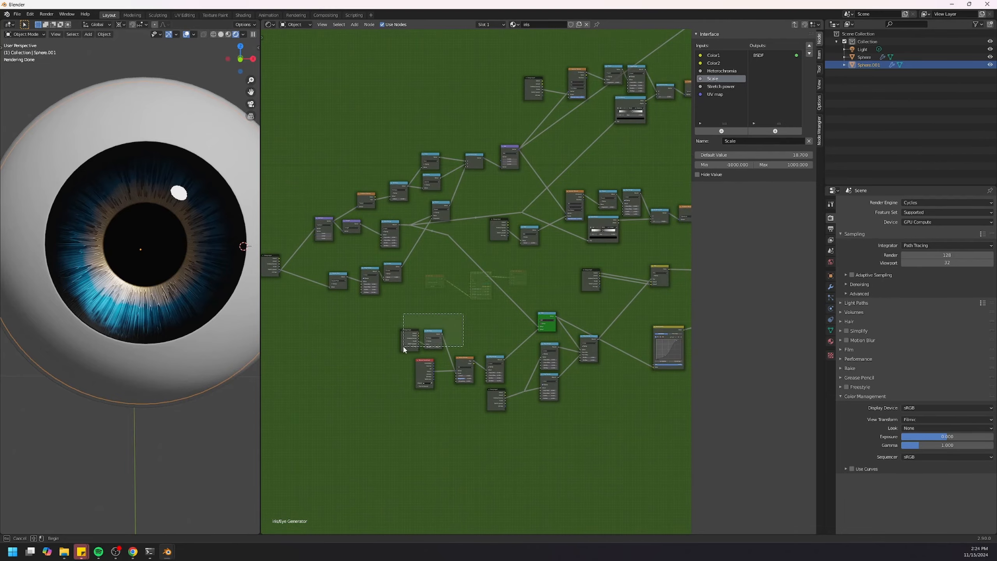
middle_drag(442, 326, 353, 376)
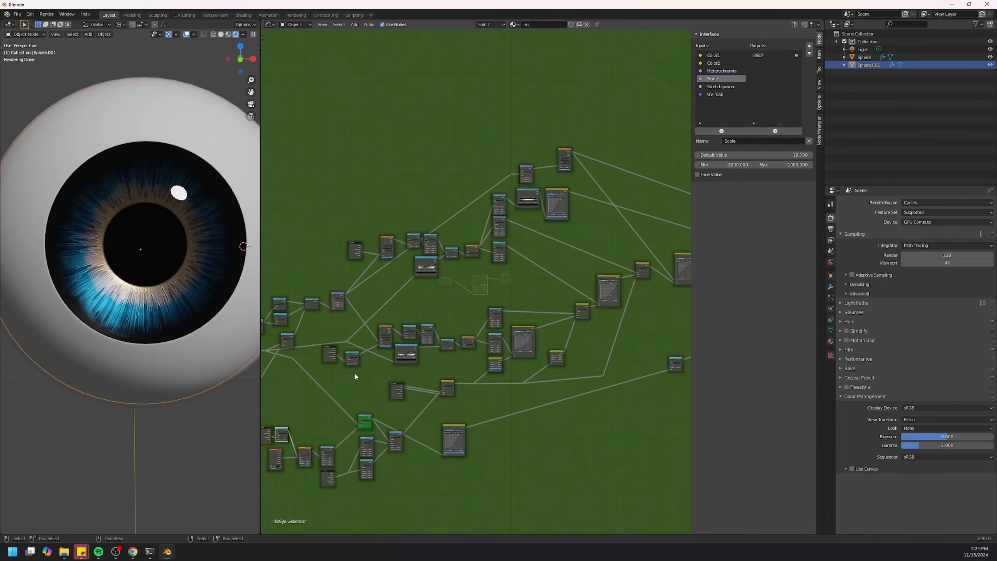
key(shift+d)
click(602, 91)
drag(600, 135, 518, 187)
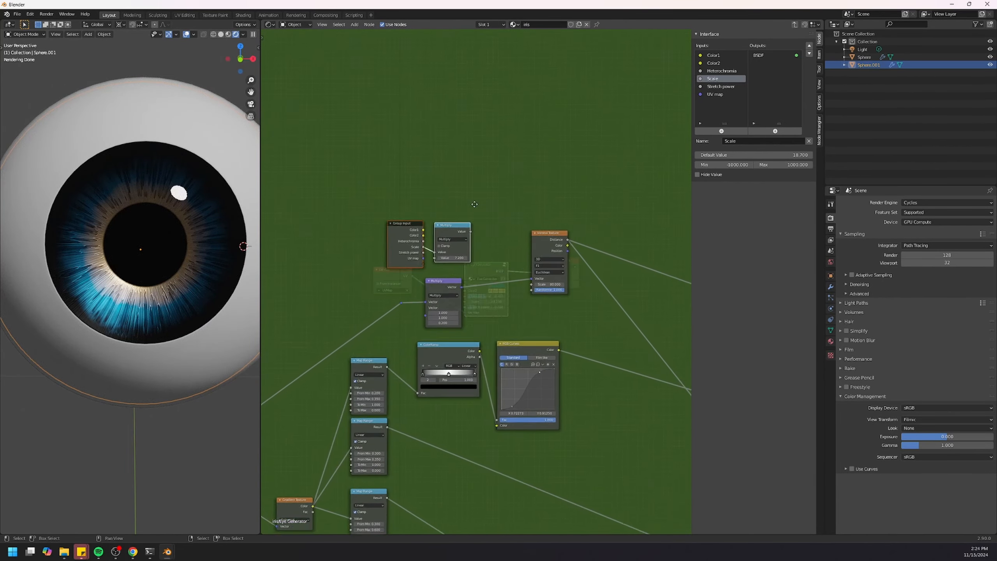
drag(507, 232, 469, 231)
- Add a reroute on the topmost Voronoi Texture's Distance links and connect the copied Multiply result to the texture's Scale
drag(562, 268, 616, 225)
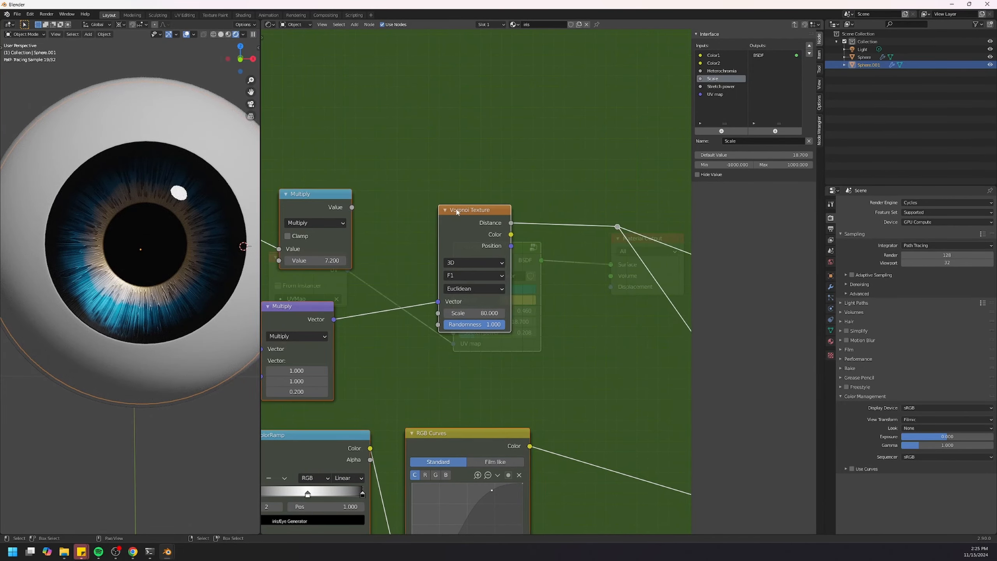
scroll(330, 221, up, 1)
middle_drag(327, 222, 433, 231)
drag(448, 210, 541, 325)
scroll(429, 282, up, 1)
middle_drag(429, 282, 526, 301)
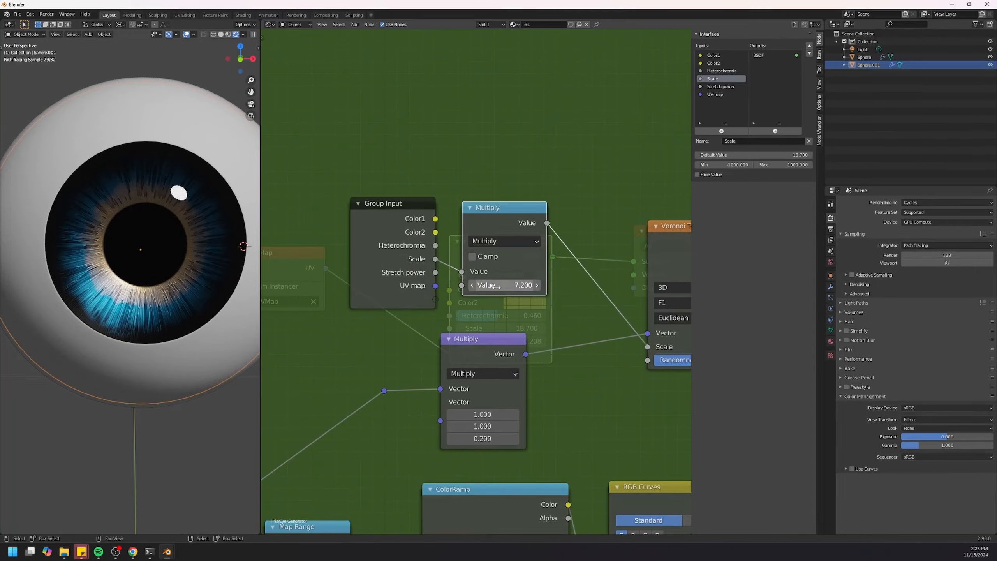
- Set the copied Multiply node's value to 10.3 and check the iris detail on the rendered eye
drag(522, 285, 542, 285)
scroll(97, 345, up, 4)
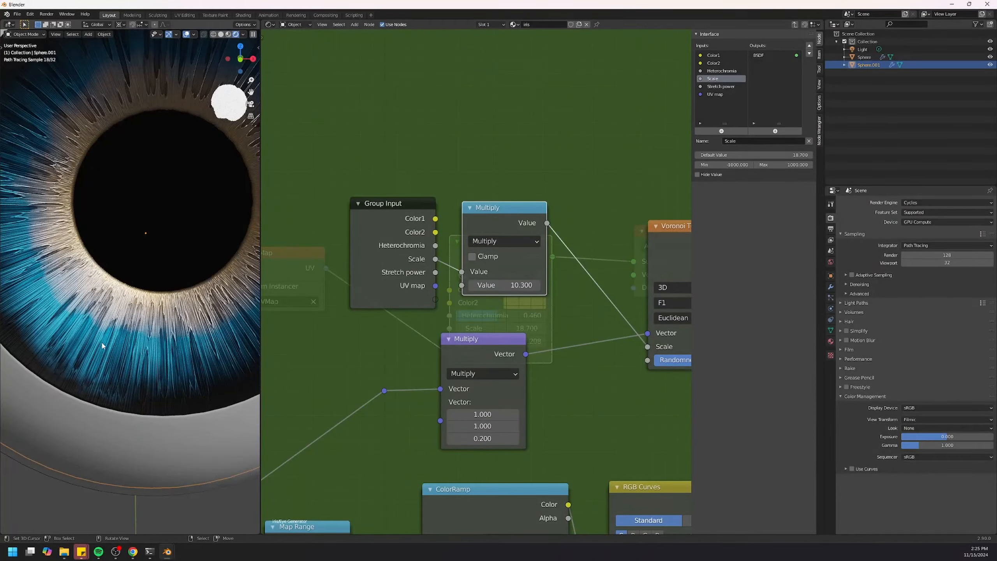
scroll(118, 340, down, 5)
scroll(493, 345, down, 6)
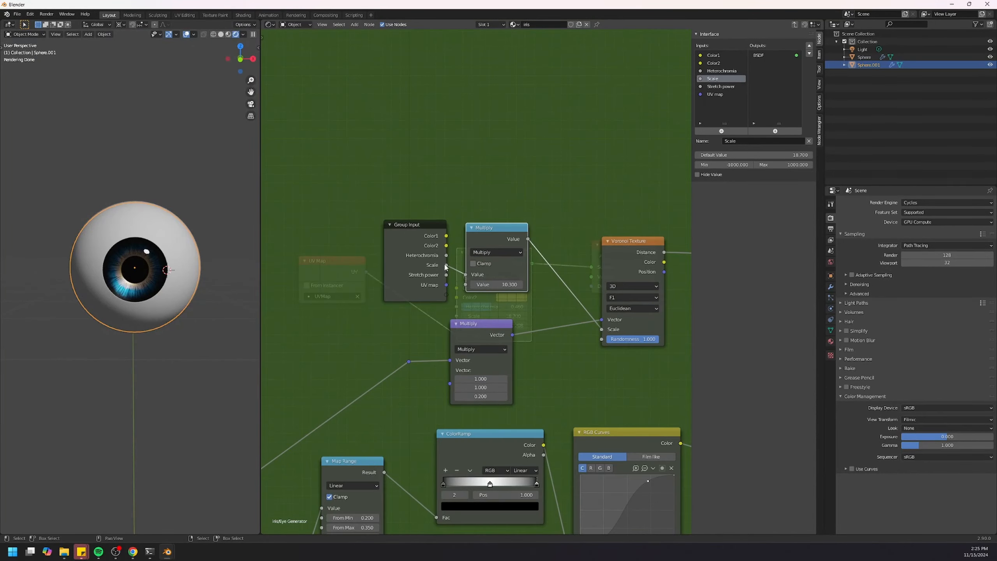
- Add a Group Input beside the Hue Saturation Value node and expose that node's Fac as a group input
scroll(492, 344, up, 8)
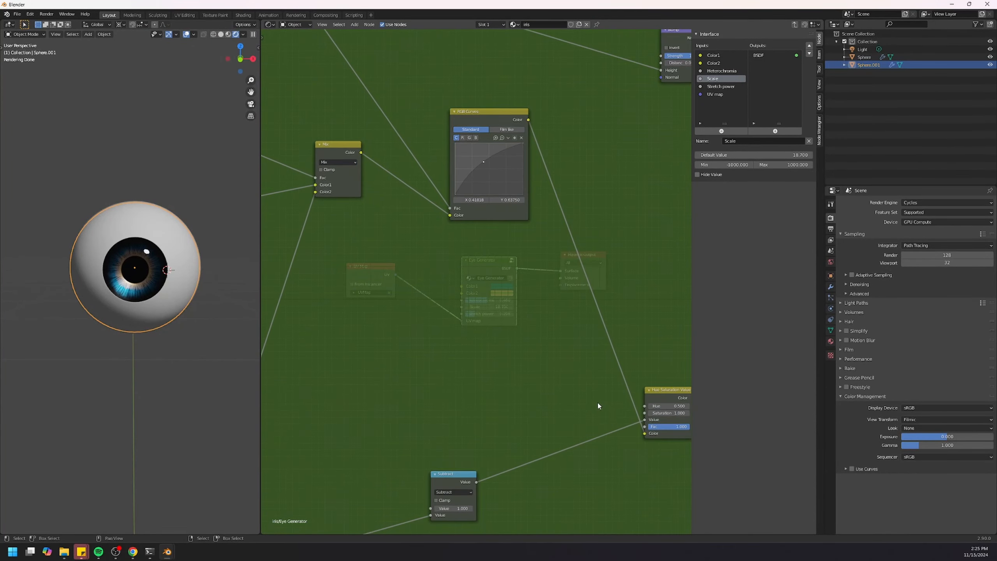
scroll(521, 375, up, 3)
middle_drag(577, 403, 479, 352)
scroll(479, 352, up, 2)
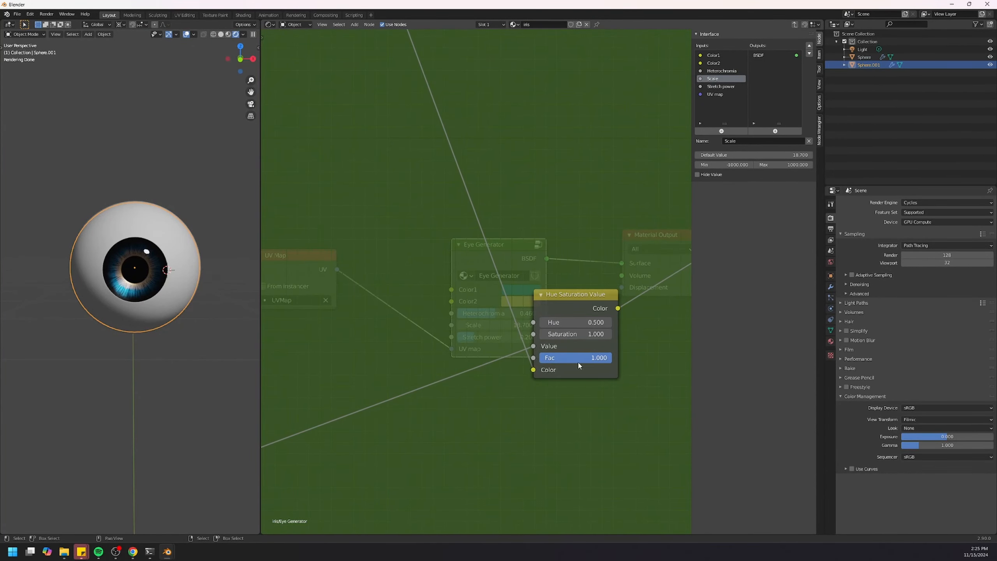
mouse_move(572, 361)
middle_down()
mouse_move(658, 382)
mouse_move(554, 362)
middle_up()
key(F3)
click(451, 307)
click(421, 289)
drag(569, 352, 442, 339)
click(430, 340)
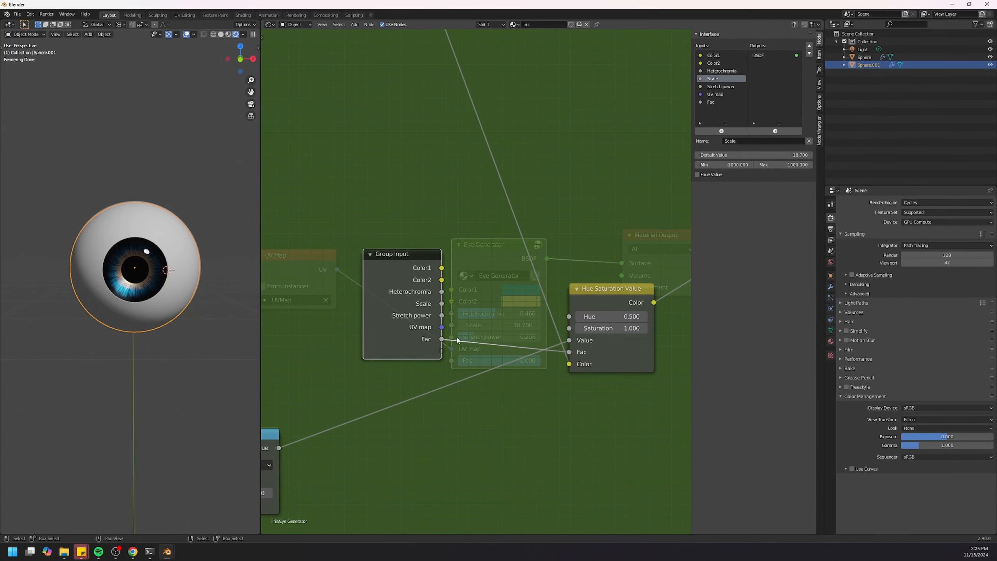
- Rename the Fac group input to Dark ring and move it above UV map
scroll(354, 319, down, 1)
double_click(736, 103)
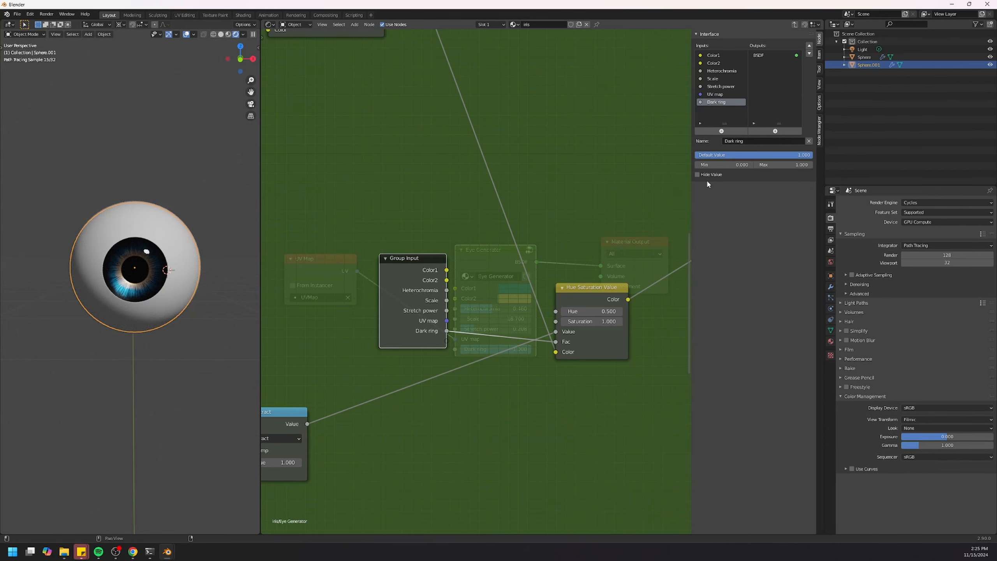
click(809, 46)
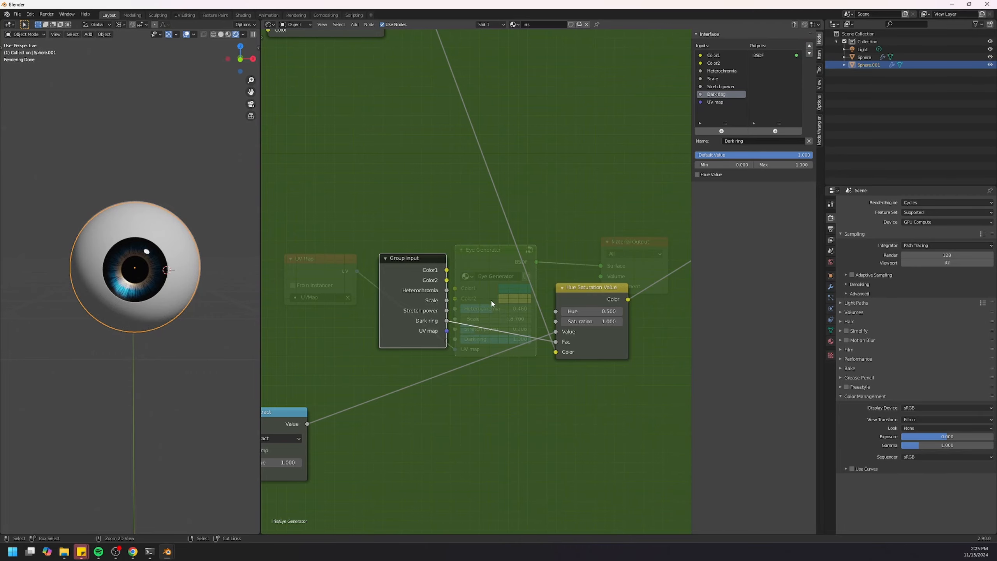
- Leave the node group and try Scale values such as 43.1 on the Eye Generator node
key(Tab)
drag(508, 351, 561, 325)
scroll(167, 289, up, 4)
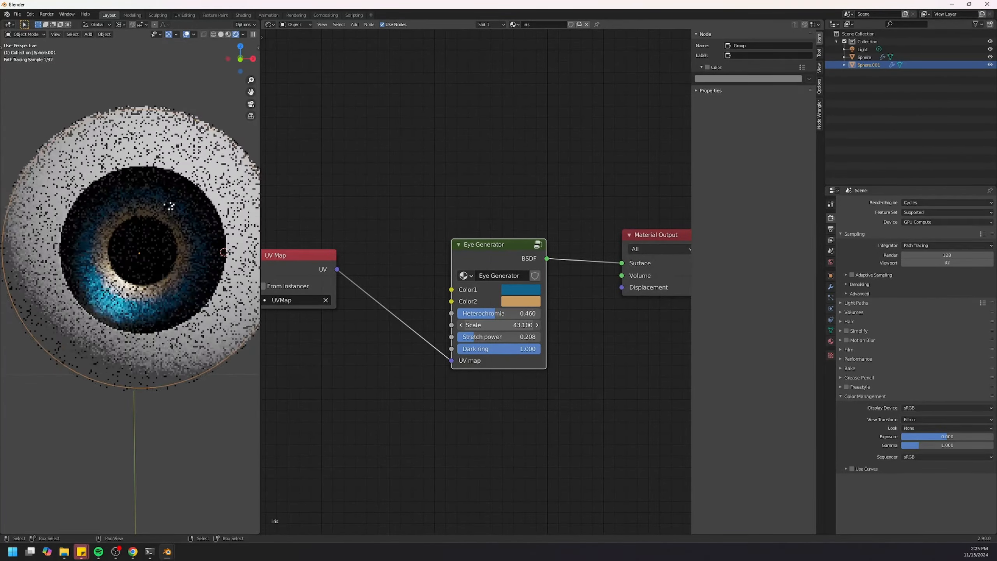
- Reopen the Eye Generator group and gather the Combine XYZ output links into one reroute placed after that node
key(Tab)
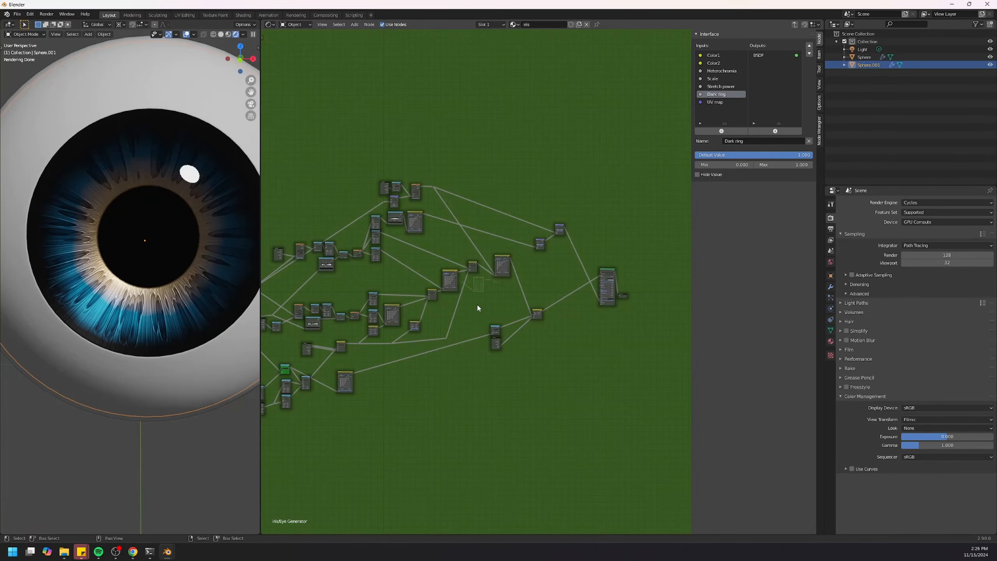
middle_drag(383, 303, 585, 310)
scroll(509, 318, up, 3)
middle_drag(467, 303, 543, 295)
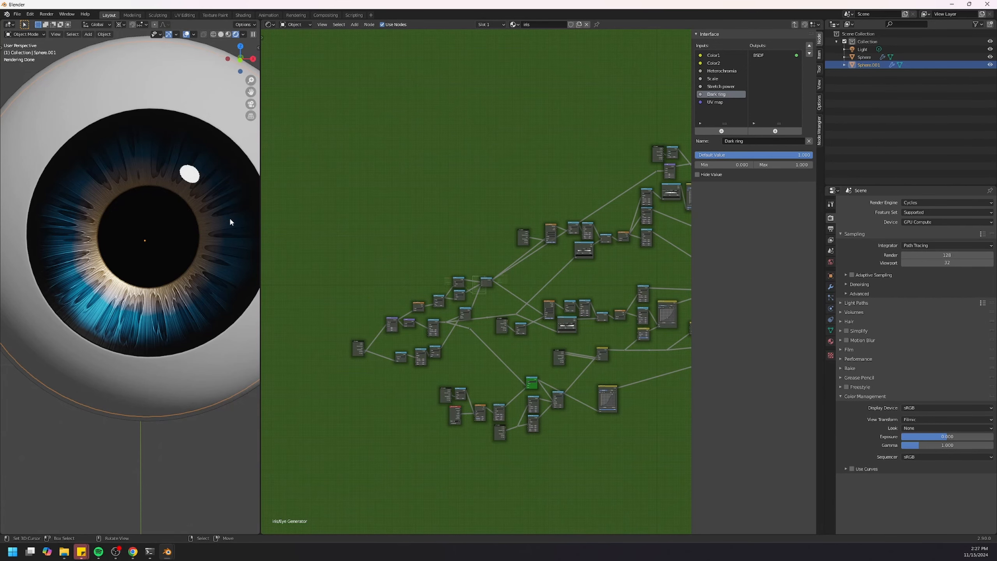
scroll(471, 282, up, 3)
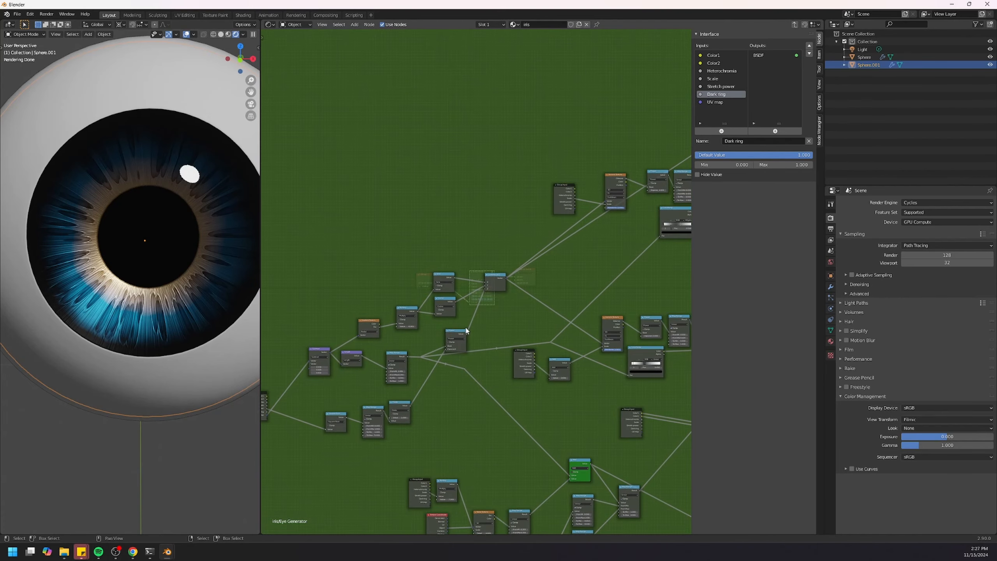
scroll(528, 315, up, 1)
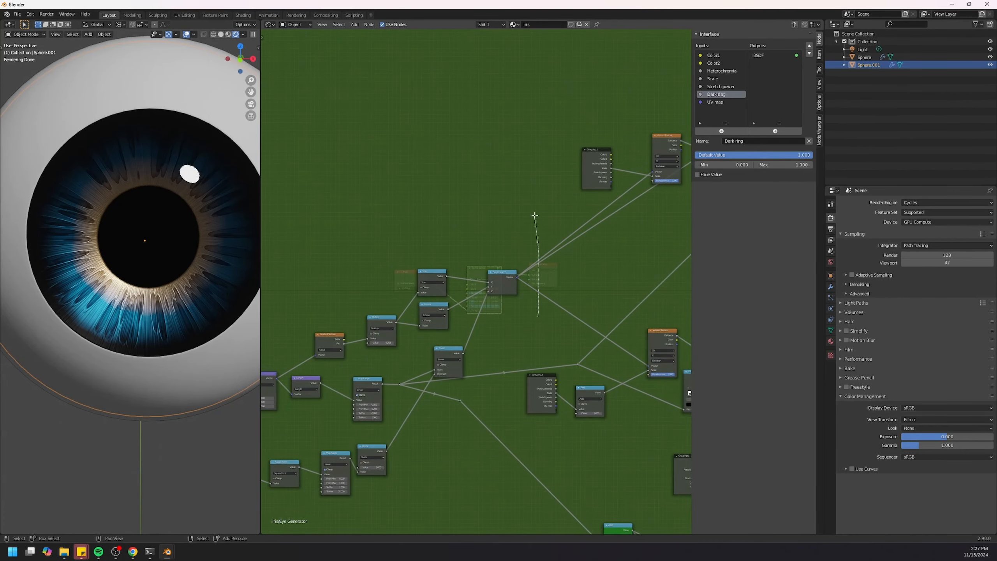
shift+right_drag(535, 216, 534, 212)
drag(543, 274, 569, 286)
- Move the coordinate nodes up to Combine XYZ away from the reroute to make room for another node between them
scroll(568, 287, down, 4)
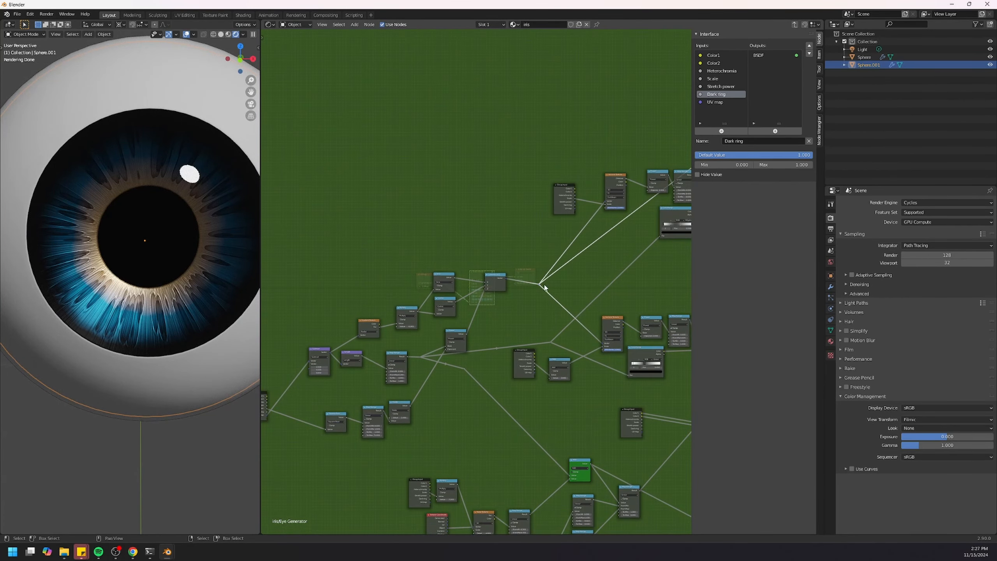
scroll(544, 288, down, 2)
middle_drag(545, 287, 584, 261)
drag(538, 225, 398, 364)
key(b)
drag(481, 270, 277, 395)
key(g)
click(438, 269)
middle_drag(438, 269, 486, 312)
scroll(485, 312, up, 14)
middle_drag(384, 275, 446, 330)
click(446, 330)
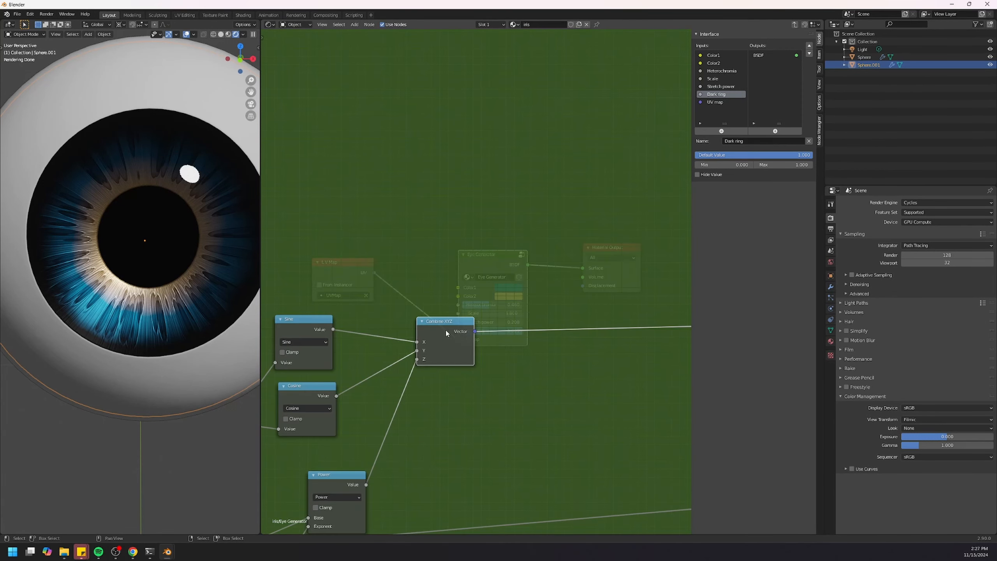
drag(459, 329, 460, 330)
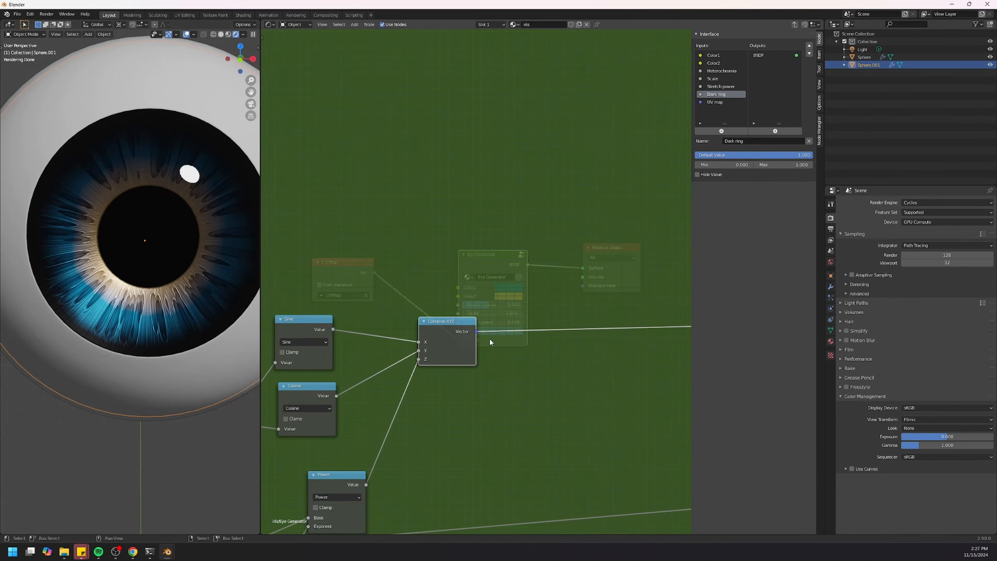
- Insert a Vector Math node set to Add after Combine XYZ, with the incoming vector connected to its second input
scroll(510, 340, down, 2)
middle_drag(554, 338, 436, 334)
key(shift+a)
mouse_move(506, 282)
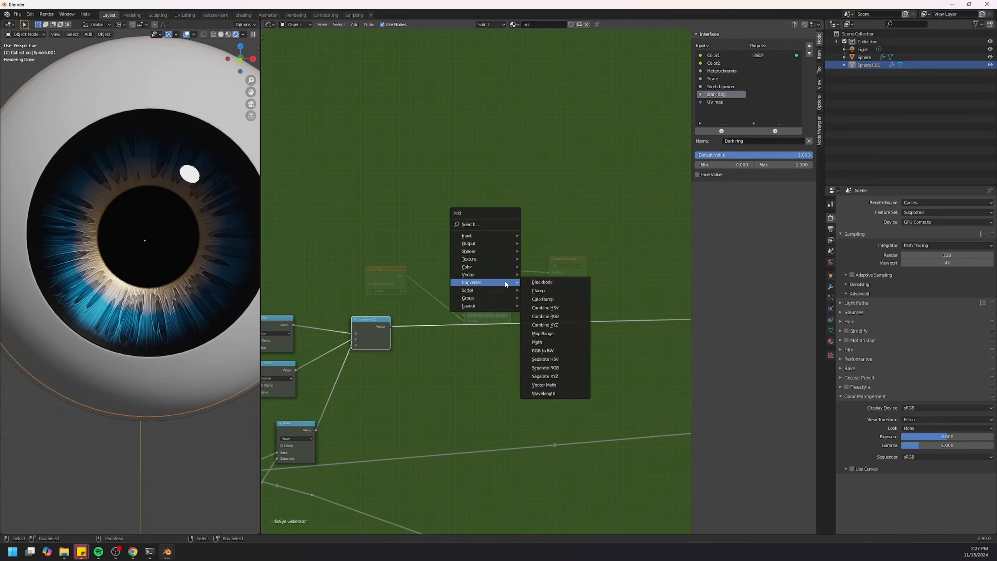
click(544, 384)
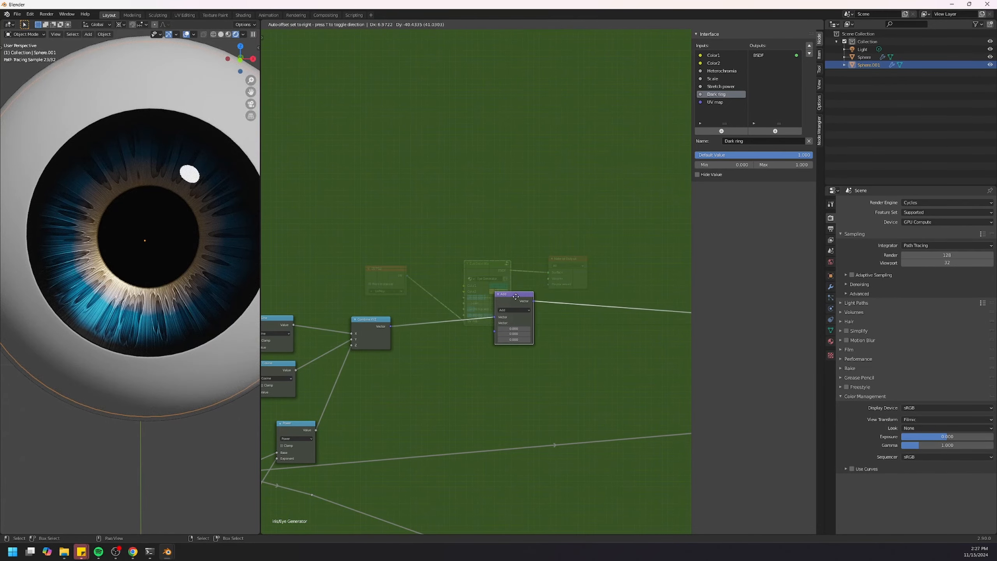
click(519, 291)
drag(500, 313, 500, 334)
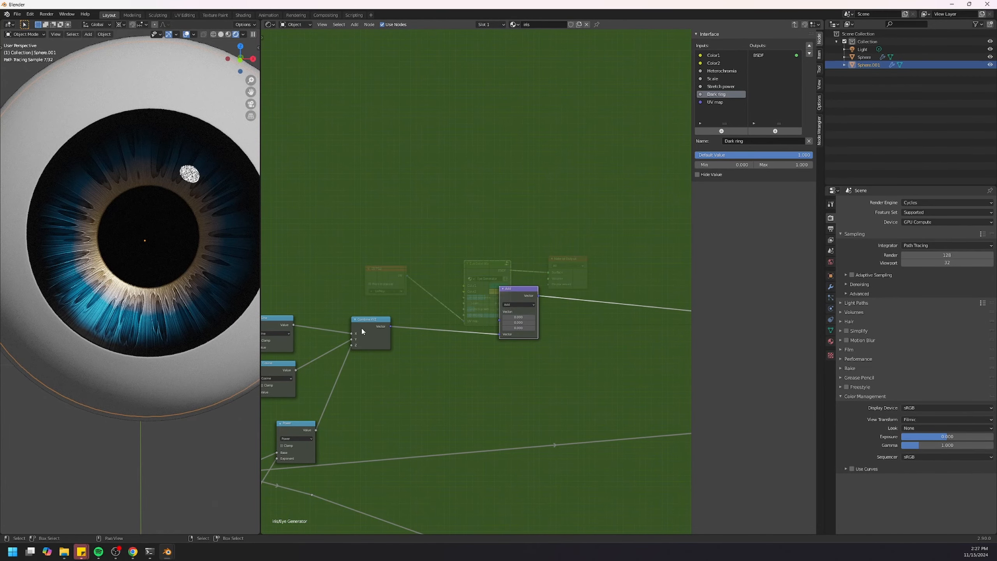
- Expose the lower Map Range node's From Min as a new group input, and cut its link while keeping the socket
drag(362, 328, 374, 340)
middle_drag(492, 318, 517, 330)
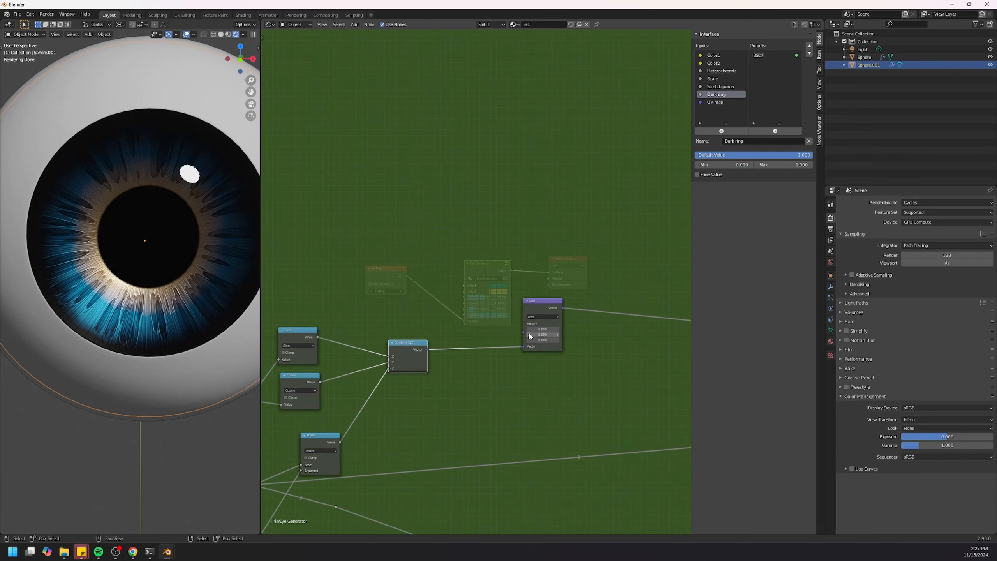
middle_drag(427, 321, 691, 291)
scroll(409, 365, down, 1)
middle_drag(376, 413, 497, 270)
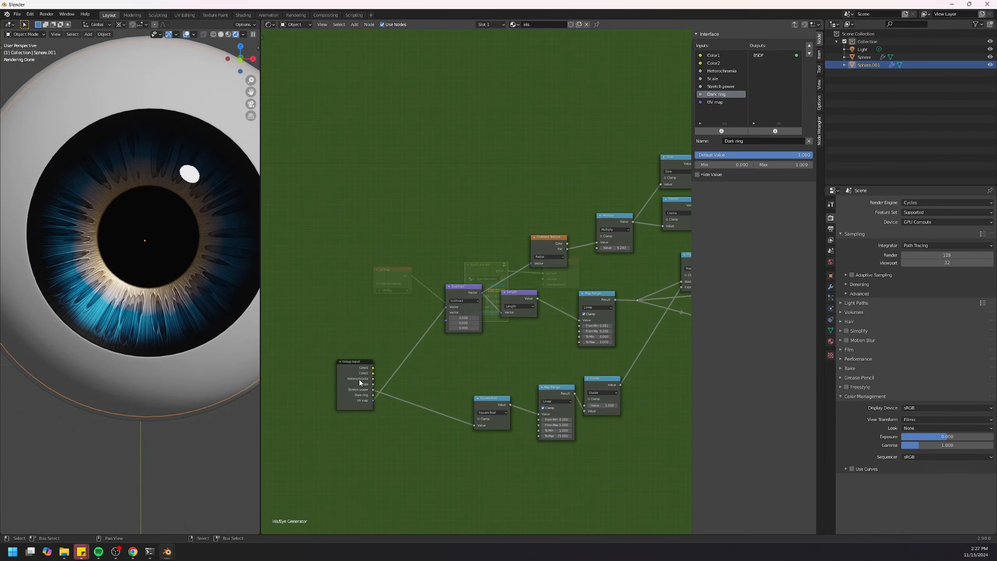
scroll(397, 406, up, 2)
middle_drag(398, 406, 483, 378)
scroll(512, 390, up, 1)
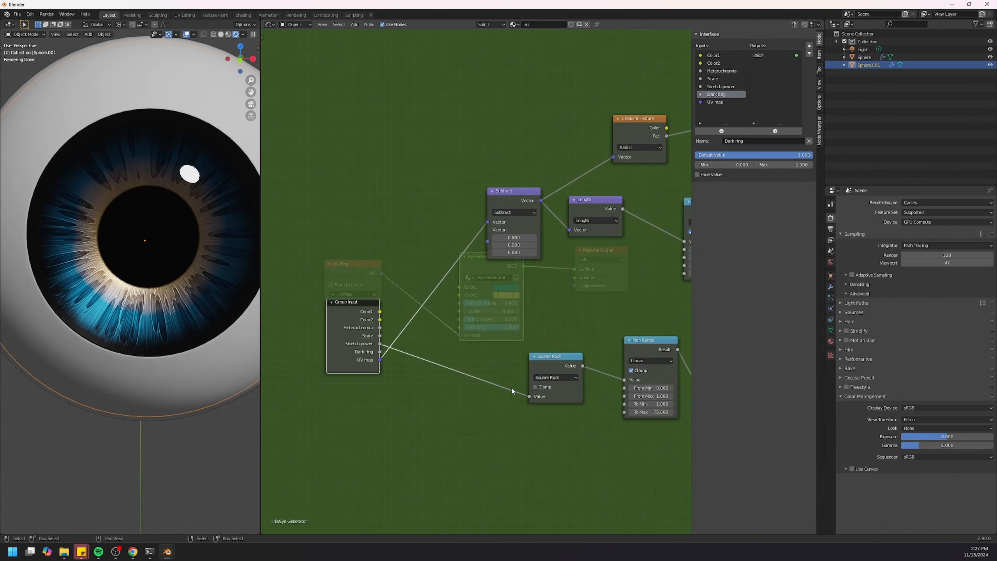
drag(625, 388, 380, 368)
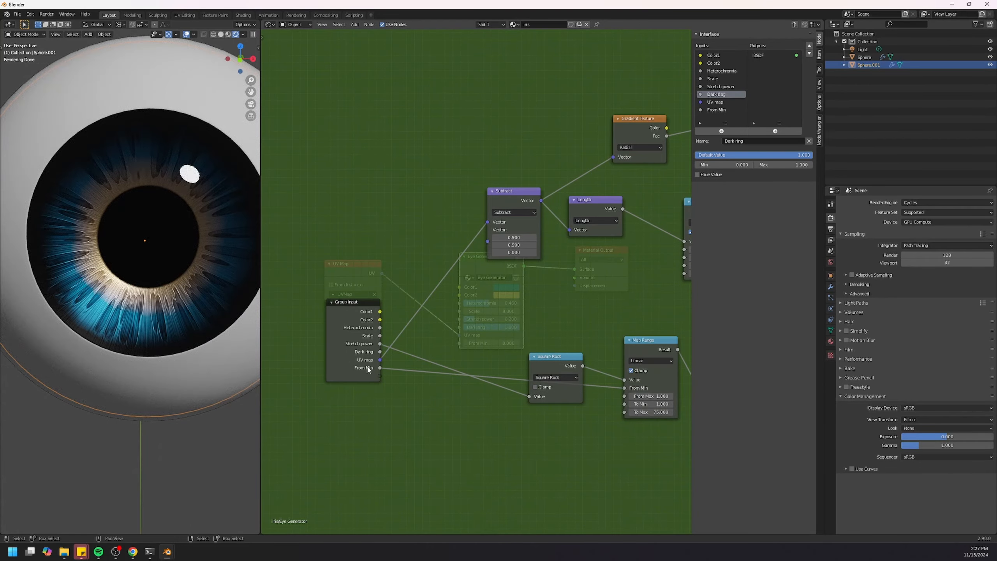
ctrl+right_drag(415, 388, 417, 391)
scroll(370, 369, down, 3)
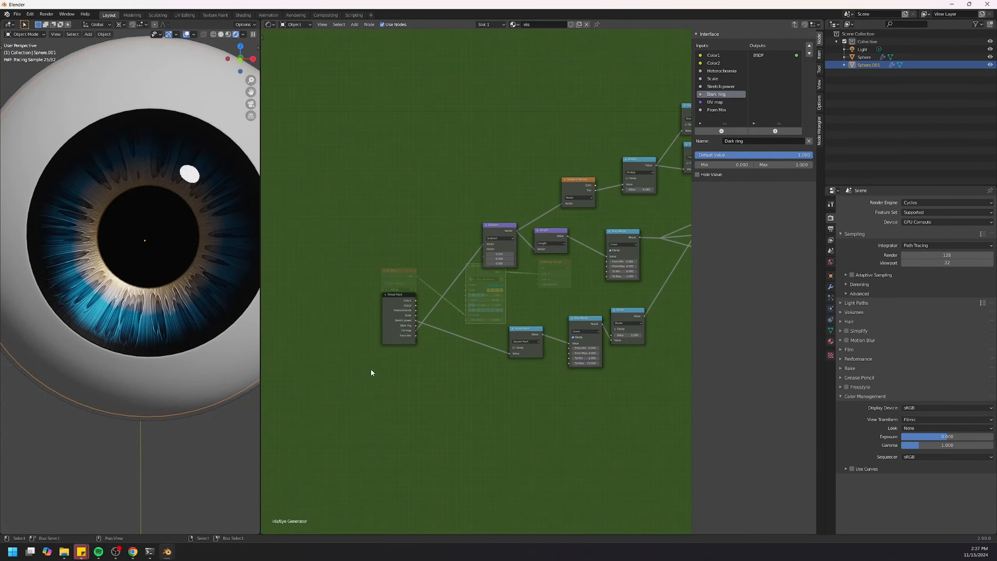
- Duplicate the Group Input node and place the copy near the Combine XYZ node
middle_drag(438, 389, 416, 474)
click(382, 396)
key(shift+d)
click(593, 189)
middle_drag(593, 188, 339, 331)
scroll(340, 331, up, 3)
key(g)
click(538, 337)
- Position the duplicated Group Input beside the Add node and connect its From Min output to Add's first Vector input
middle_drag(537, 337, 467, 342)
scroll(475, 381, up, 6)
middle_drag(424, 368, 461, 326)
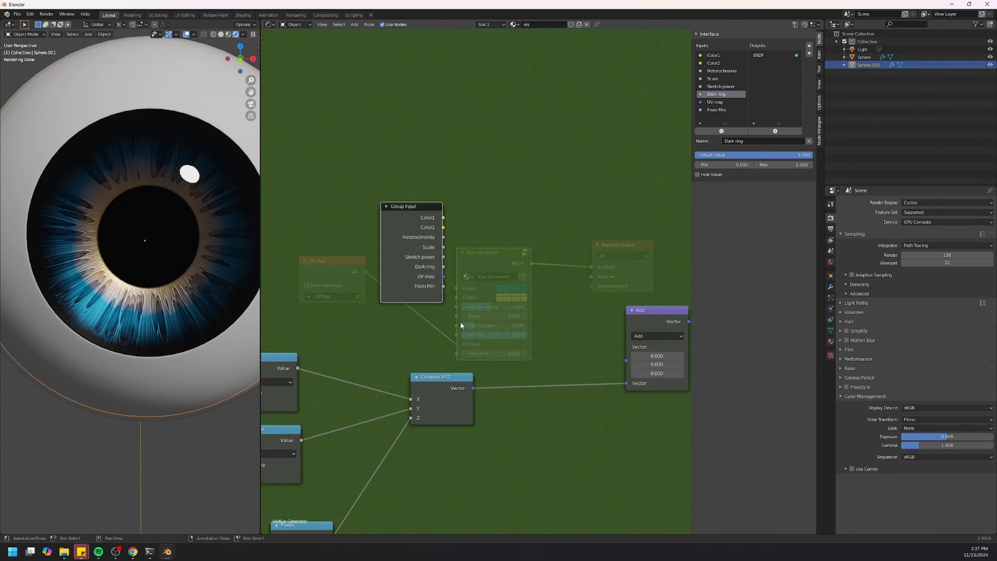
drag(414, 280, 450, 325)
middle_drag(482, 333, 401, 321)
drag(399, 319, 370, 317)
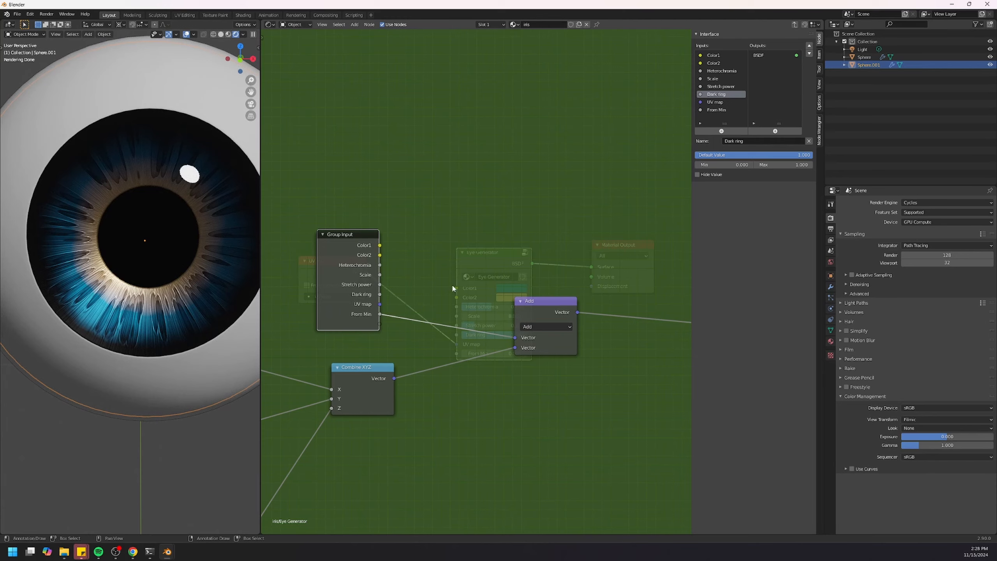
- Rename the From Min group input to Seed and place it above UV map in the input list
click(722, 110)
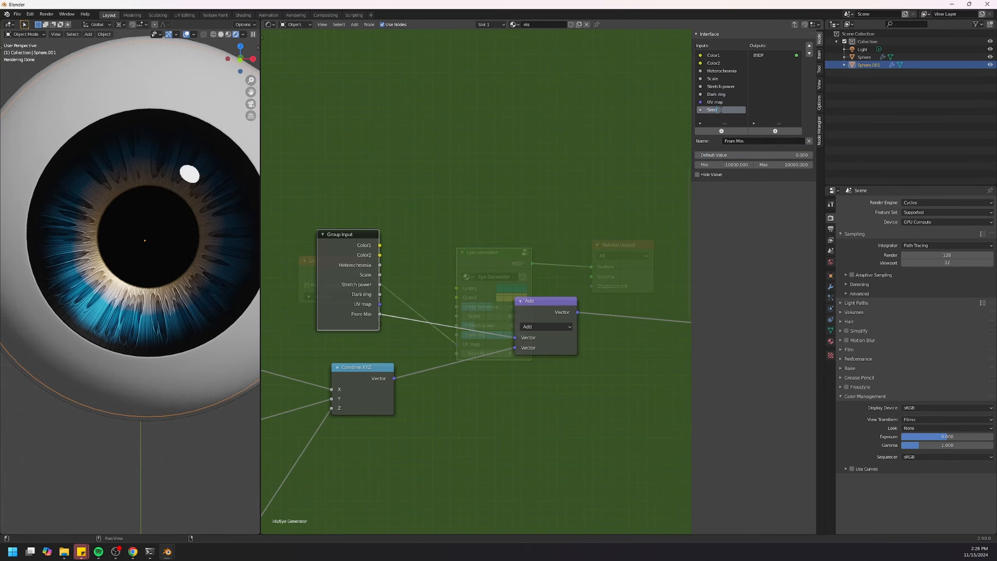
text(Seed)
key(Return)
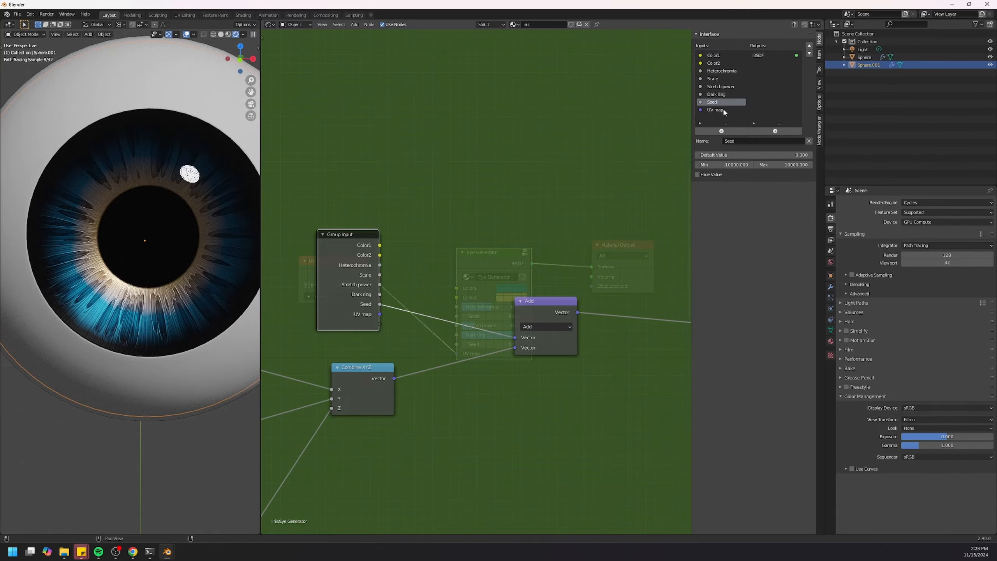
- Leave the node group and set Seed to 46.3 on the Eye Generator node
key(Tab)
drag(497, 355, 555, 355)
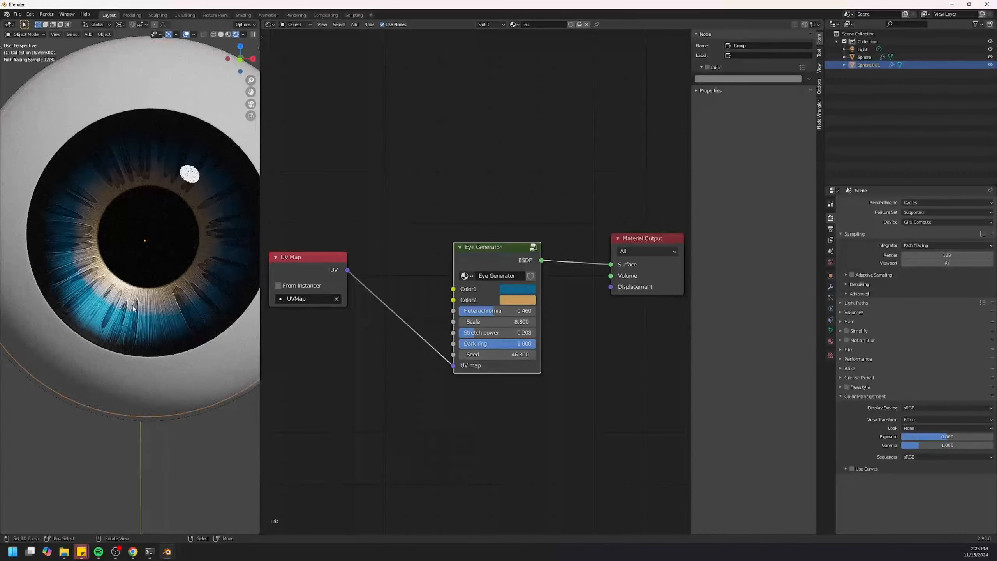